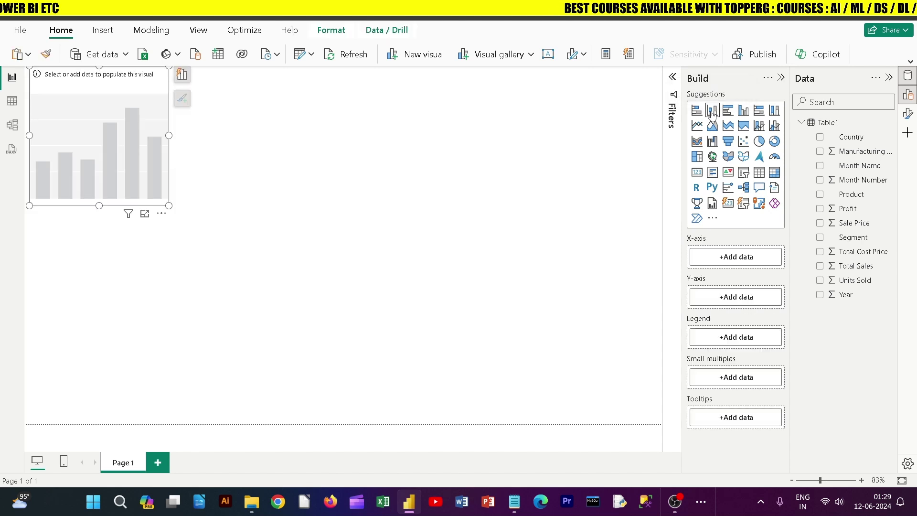
- Move the empty column chart away from the page corner and enlarge it to fill most of the canvas
{"action": "left_click_drag", "start_coordinate": [104, 175], "coordinate": [161, 222]}
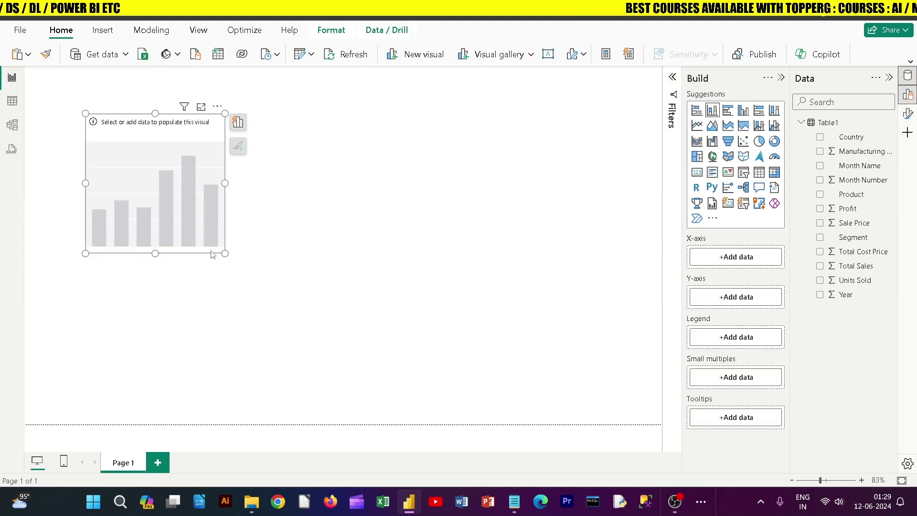
{"action": "left_click_drag", "start_coordinate": [225, 252], "coordinate": [389, 307]}
{"action": "left_click_drag", "start_coordinate": [226, 252], "coordinate": [493, 393]}
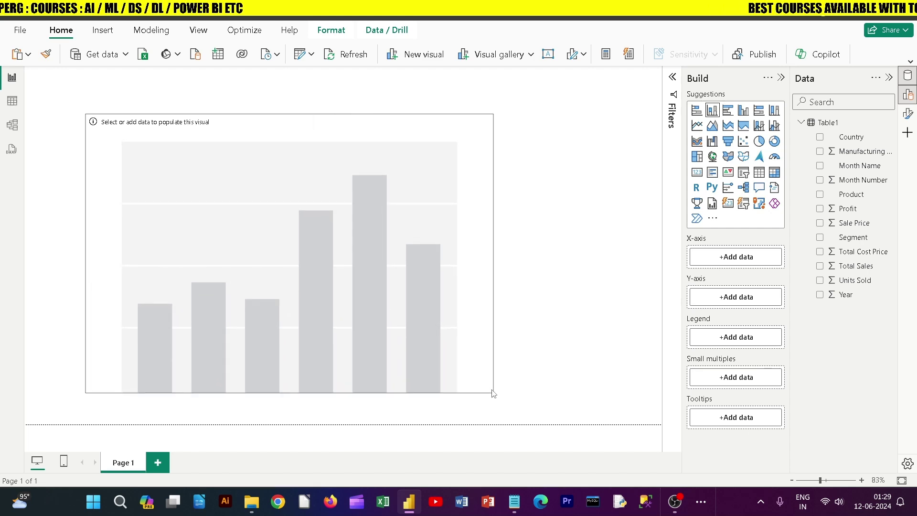
- Examine Table1's data column by column, including units sold, prices, total sales, cost, profit and month name, and return to the report
{"action": "left_click", "coordinate": [10, 106]}
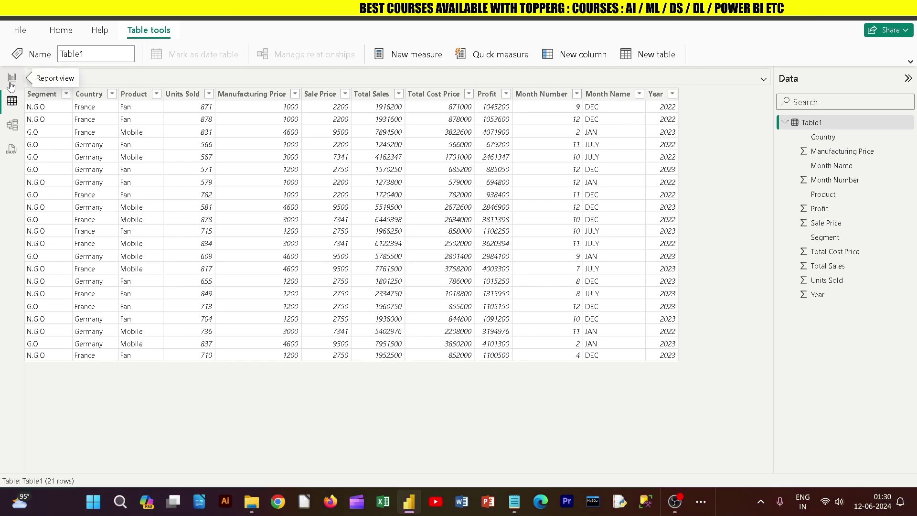
{"action": "left_click", "coordinate": [42, 93]}
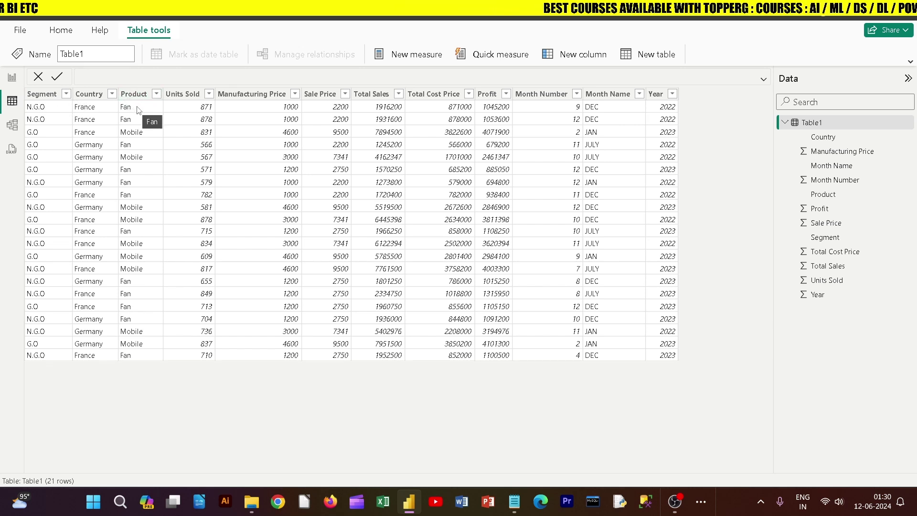
{"action": "left_click", "coordinate": [206, 109]}
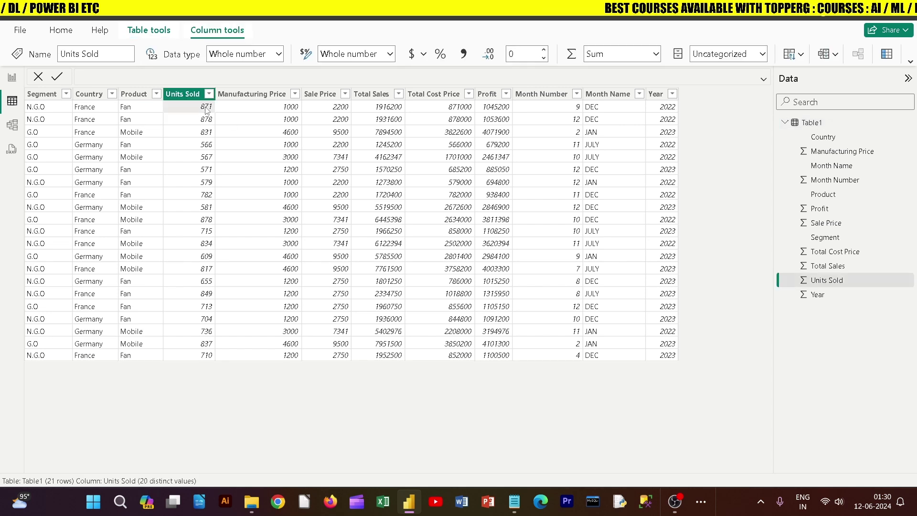
{"action": "left_click", "coordinate": [276, 110]}
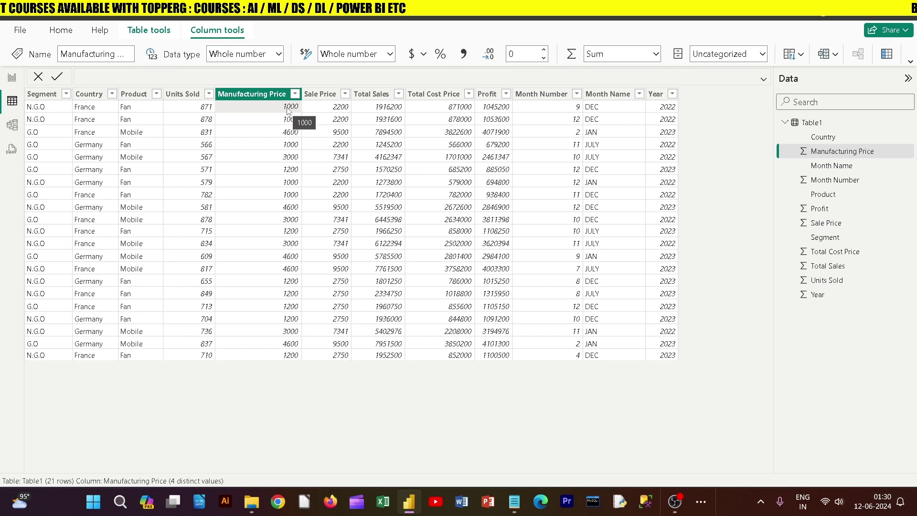
{"action": "left_click", "coordinate": [332, 109]}
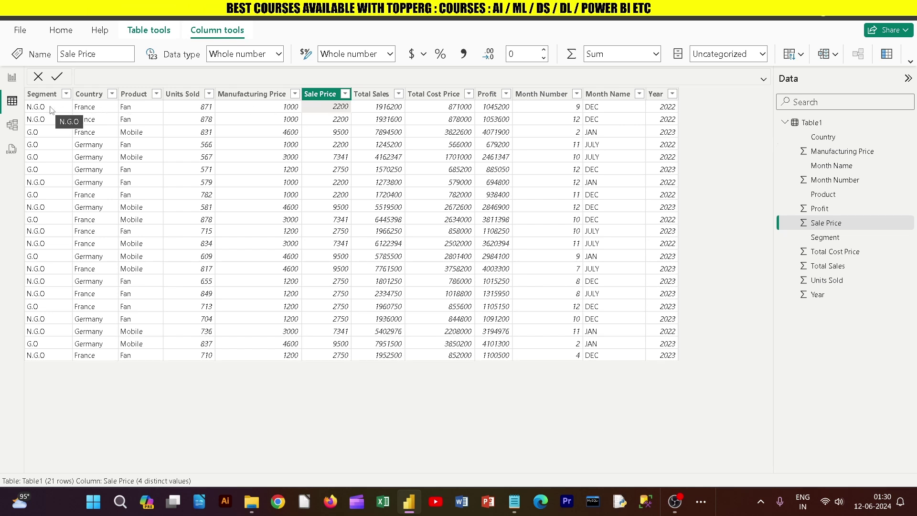
{"action": "left_click", "coordinate": [380, 108]}
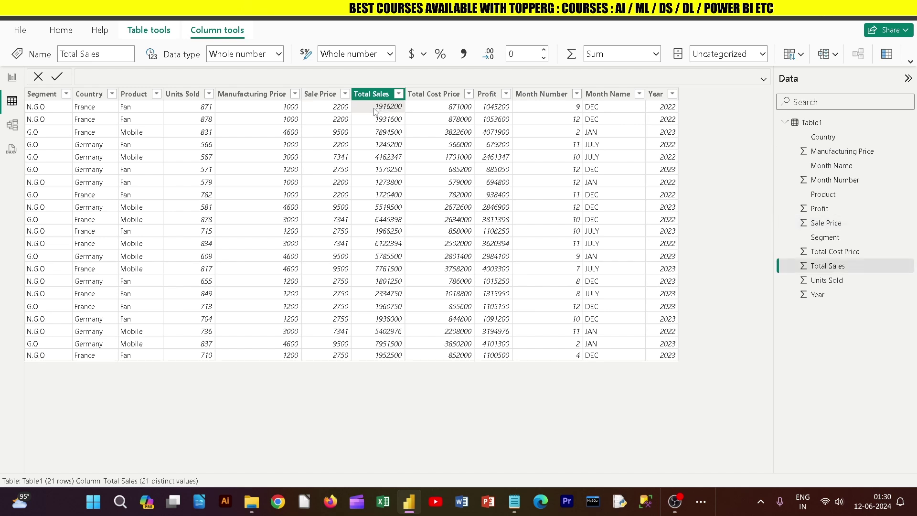
{"action": "left_click", "coordinate": [207, 109]}
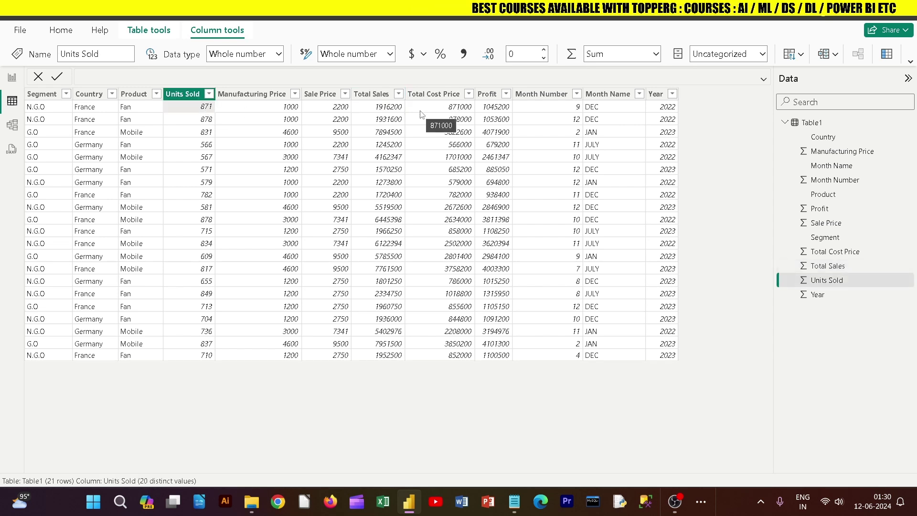
{"action": "left_click", "coordinate": [447, 108]}
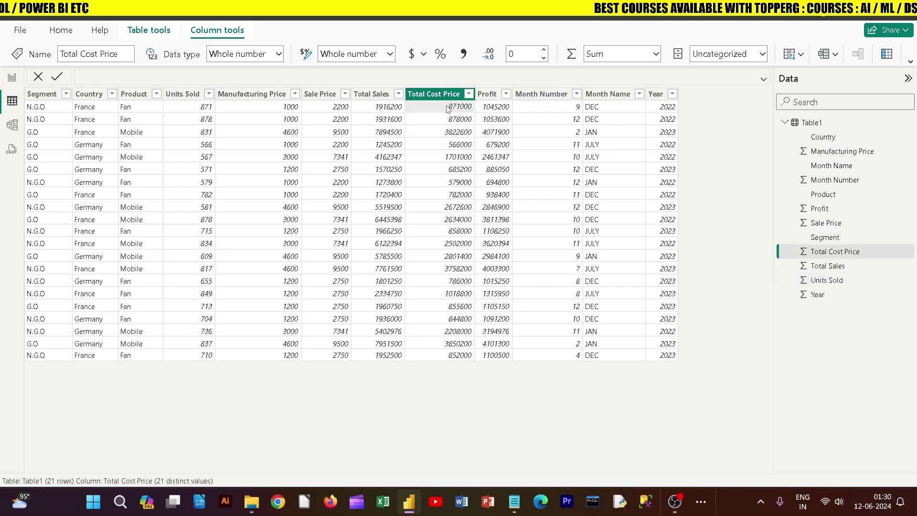
{"action": "left_click", "coordinate": [494, 108]}
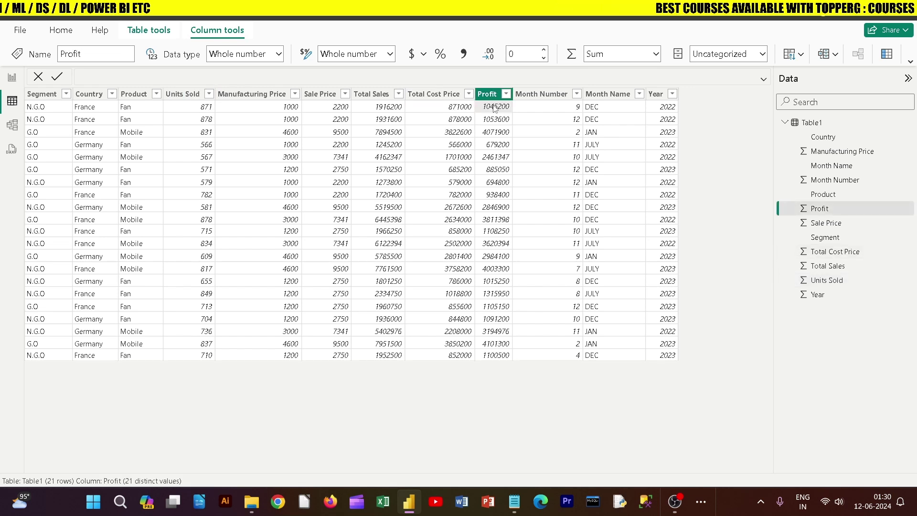
{"action": "left_click", "coordinate": [606, 109]}
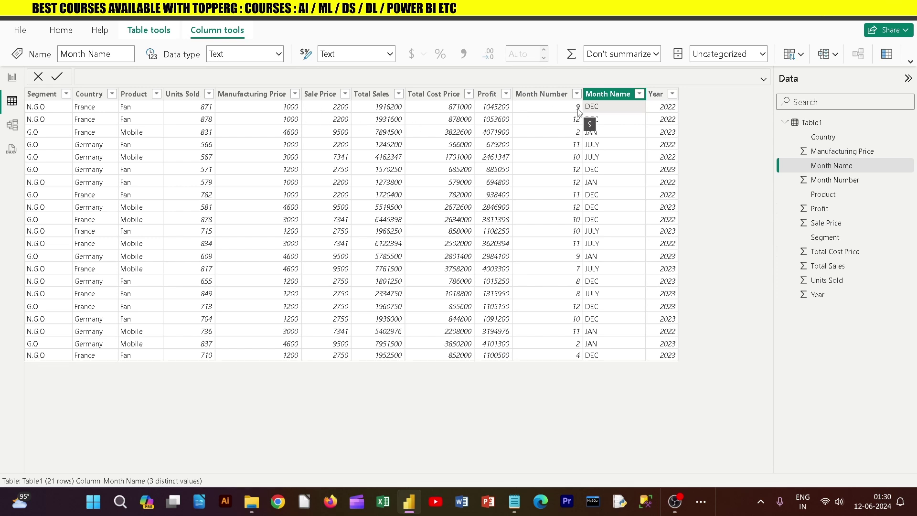
{"action": "left_click", "coordinate": [12, 77]}
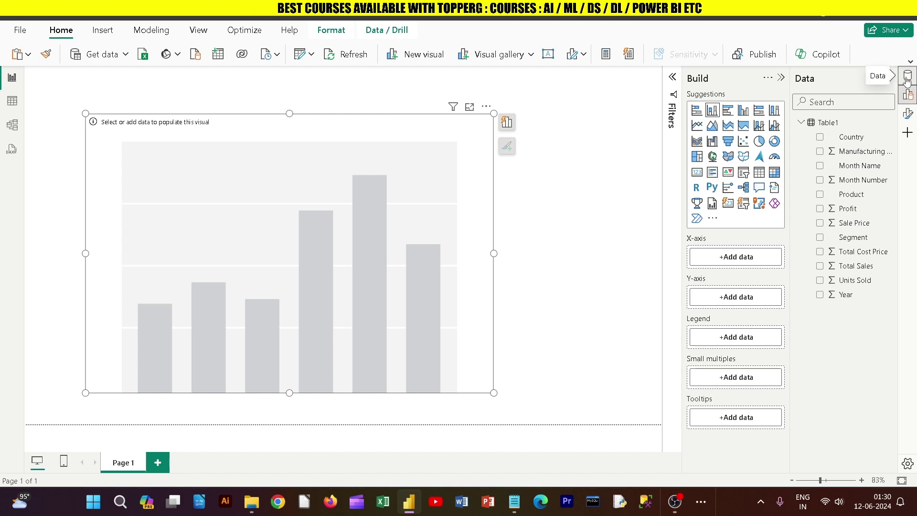
- Assign Product to the column chart's X-axis and Units Sold to its Y-axis
{"action": "left_click", "coordinate": [909, 95]}
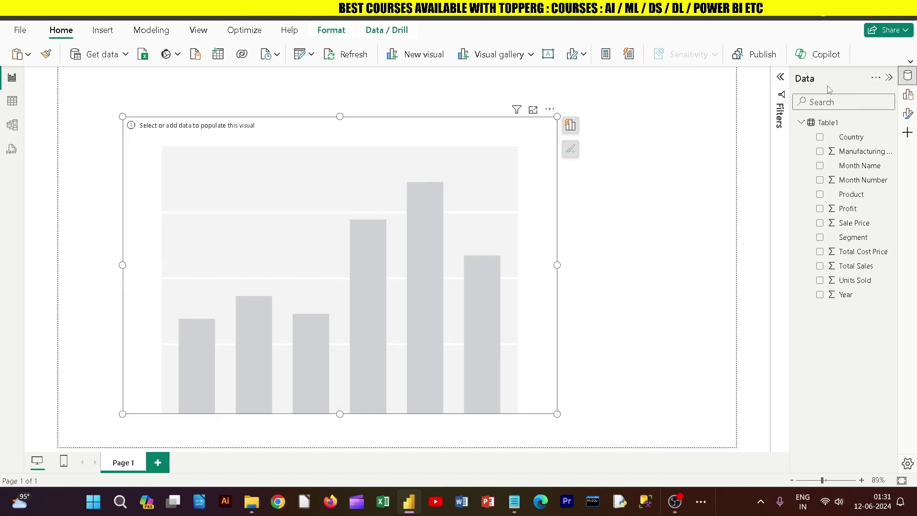
{"action": "left_click", "coordinate": [908, 95]}
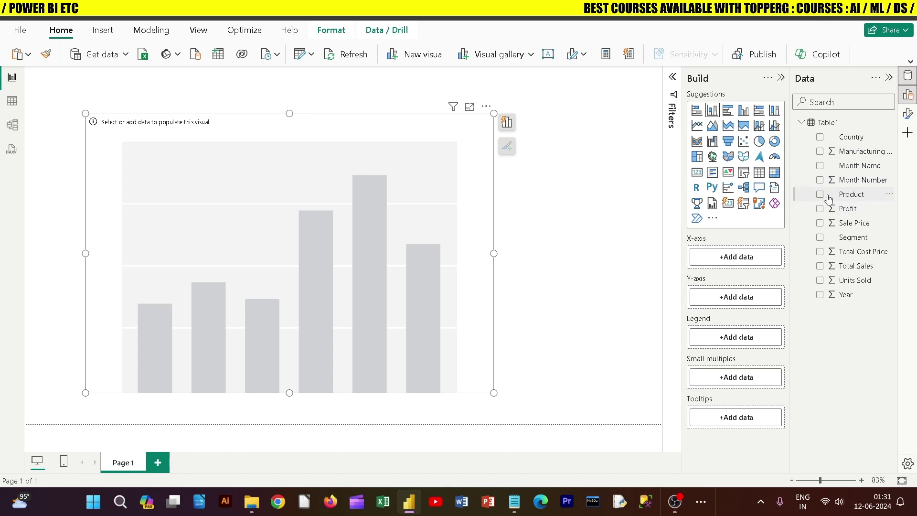
{"action": "left_click_drag", "start_coordinate": [819, 194], "coordinate": [740, 261]}
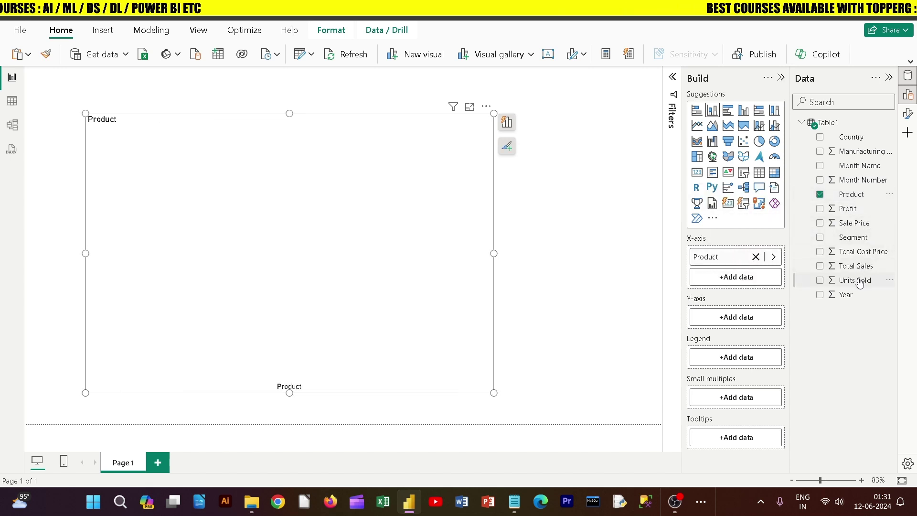
{"action": "left_click_drag", "start_coordinate": [854, 280], "coordinate": [749, 317]}
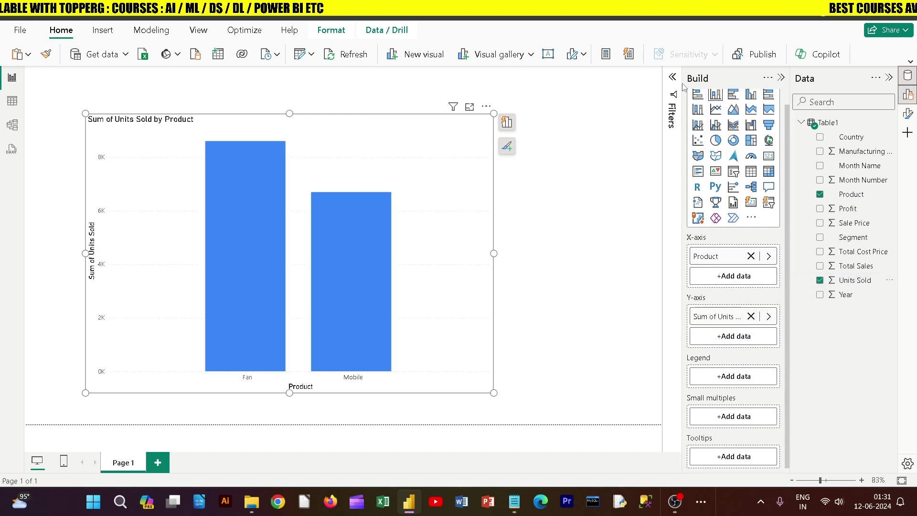
- Set the font size of the chart's X-axis values to 16
{"action": "left_click", "coordinate": [907, 117]}
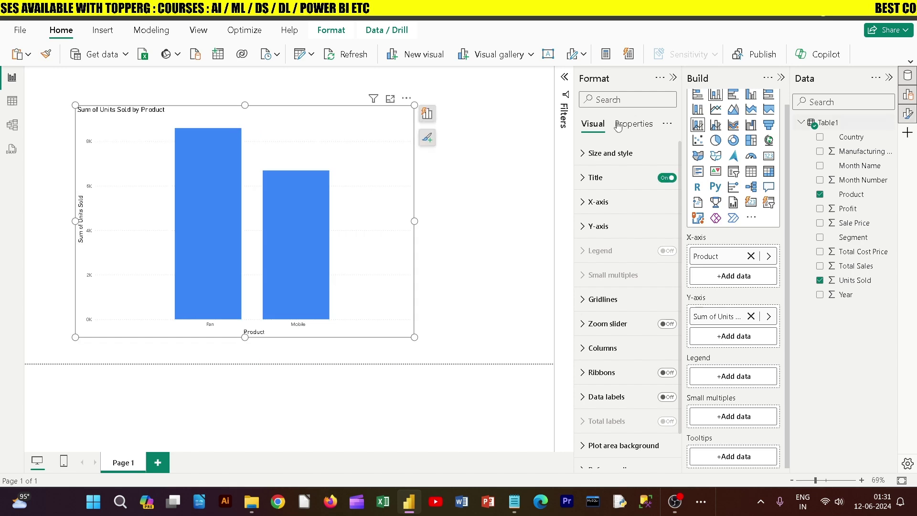
{"action": "left_click", "coordinate": [592, 201]}
{"action": "double_click", "coordinate": [645, 262]}
{"action": "type", "text": "1"}
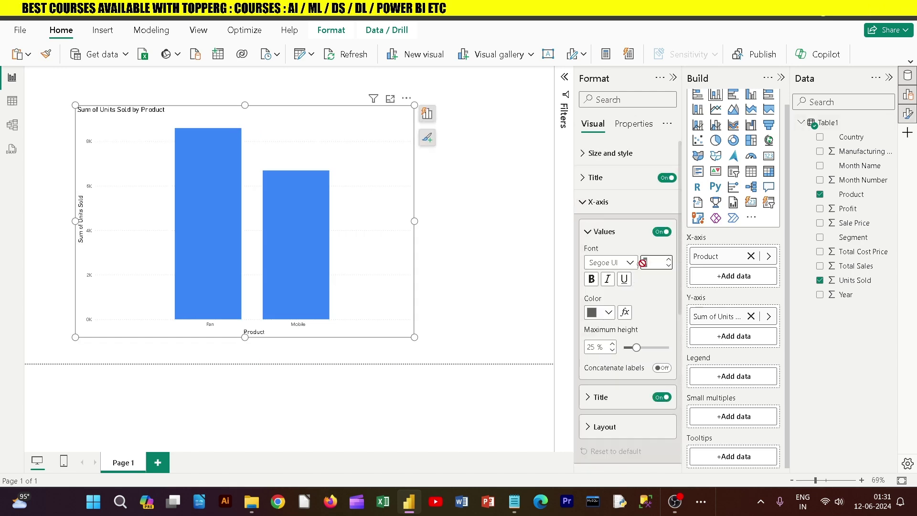
{"action": "type", "text": "6"}
- Set the font size of the chart's X-axis title to 16
{"action": "scroll", "coordinate": [630, 276], "scroll_direction": "down", "scroll_amount": 3}
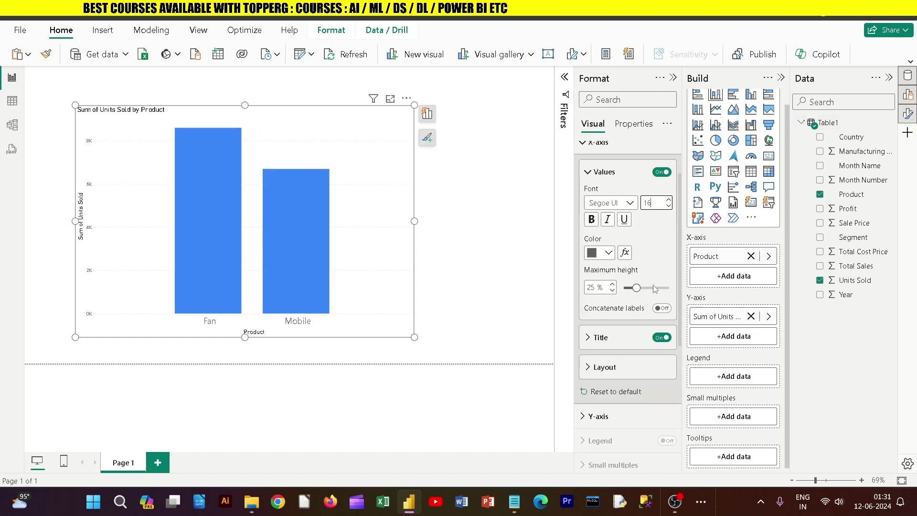
{"action": "left_click", "coordinate": [591, 217]}
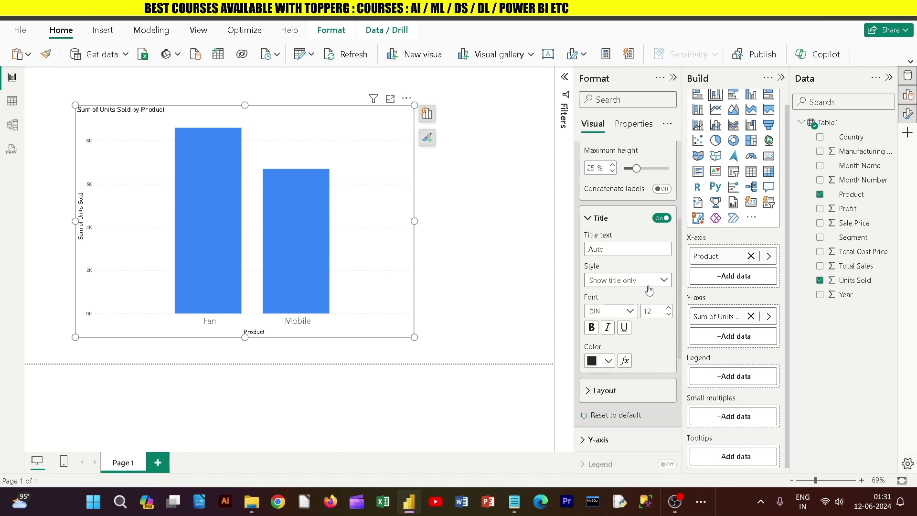
{"action": "double_click", "coordinate": [643, 311]}
{"action": "type", "text": "16"}
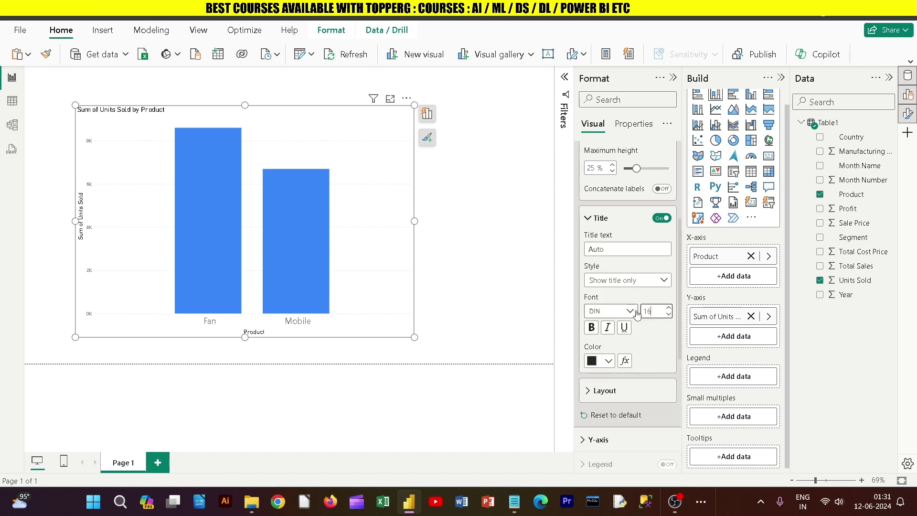
{"action": "scroll", "coordinate": [604, 188], "scroll_direction": "up", "scroll_amount": 4}
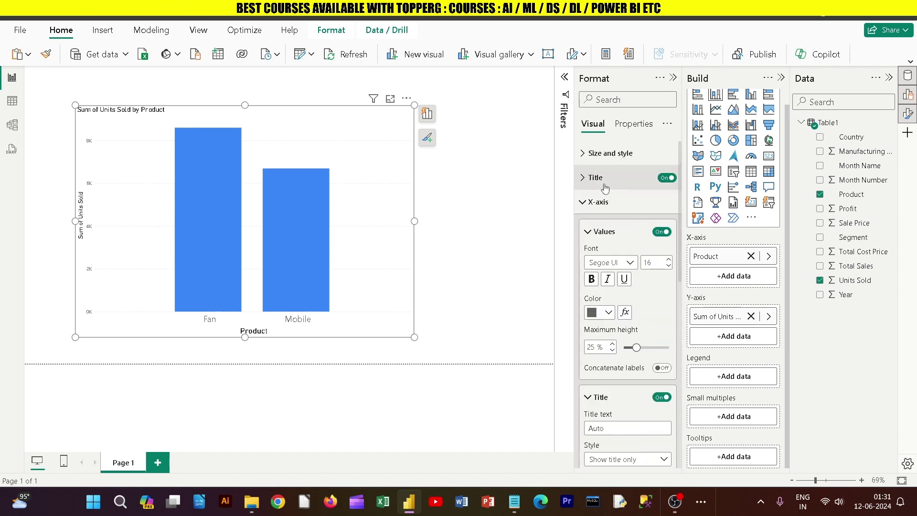
{"action": "left_click", "coordinate": [587, 205]}
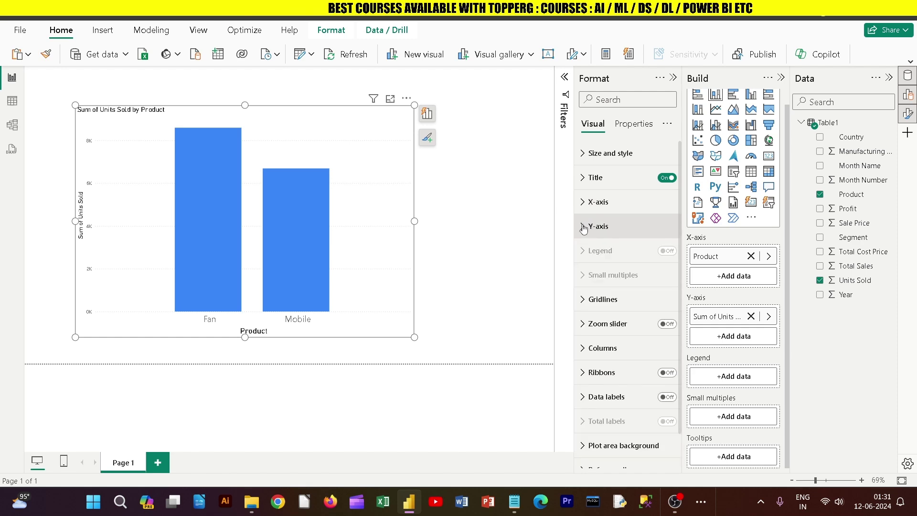
- Set the font size of the chart's Y-axis values to 16
{"action": "left_click", "coordinate": [594, 225]}
{"action": "scroll", "coordinate": [633, 270], "scroll_direction": "down", "scroll_amount": 3}
{"action": "left_click", "coordinate": [604, 201]}
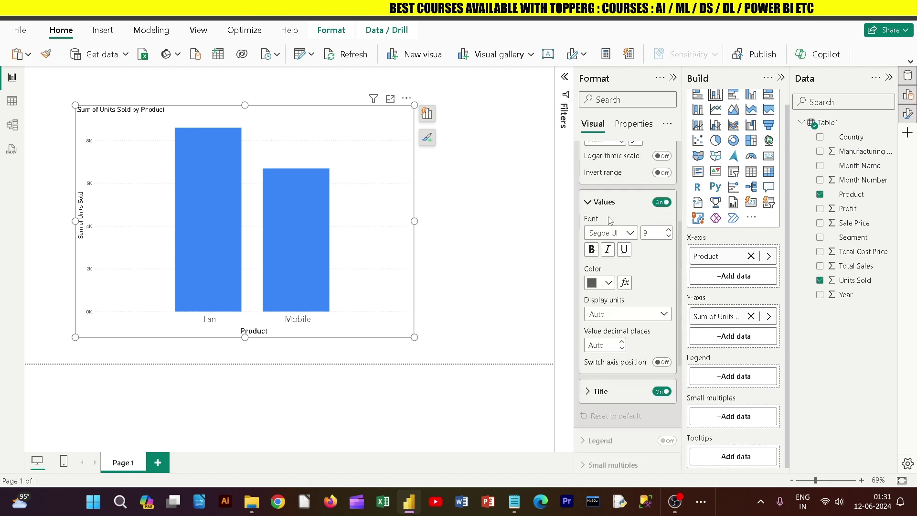
{"action": "left_click", "coordinate": [643, 237]}
{"action": "type", "text": "14"}
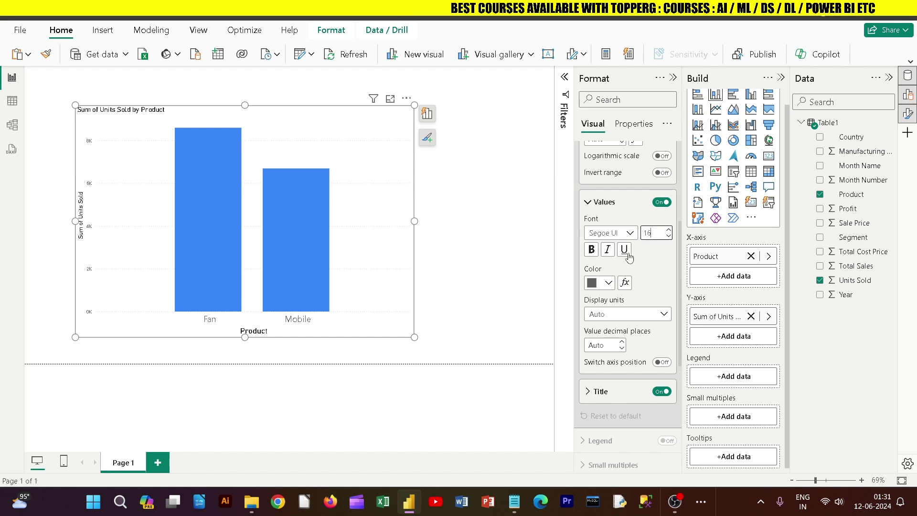
{"action": "key", "text": "Return"}
- Set the font size of the chart's Y-axis title to 16
{"action": "scroll", "coordinate": [592, 262], "scroll_direction": "down", "scroll_amount": 4}
{"action": "left_click", "coordinate": [600, 212]}
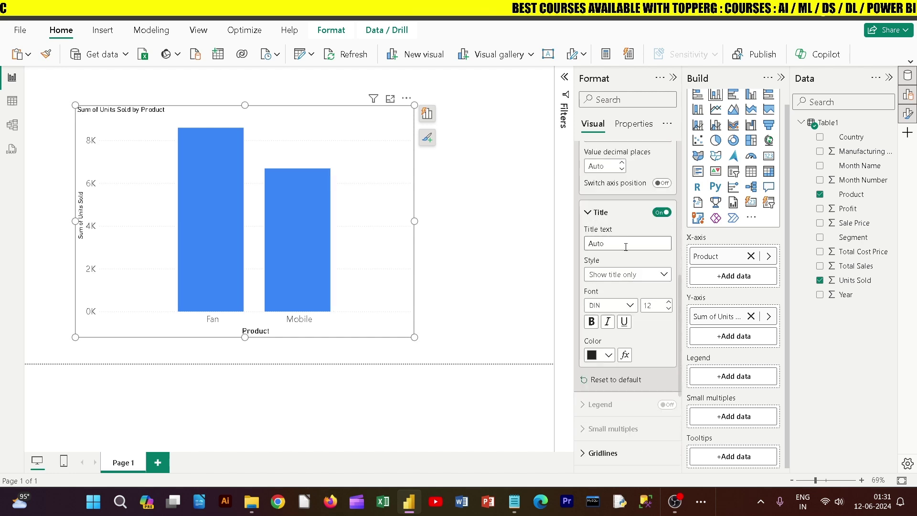
{"action": "type", "text": "16"}
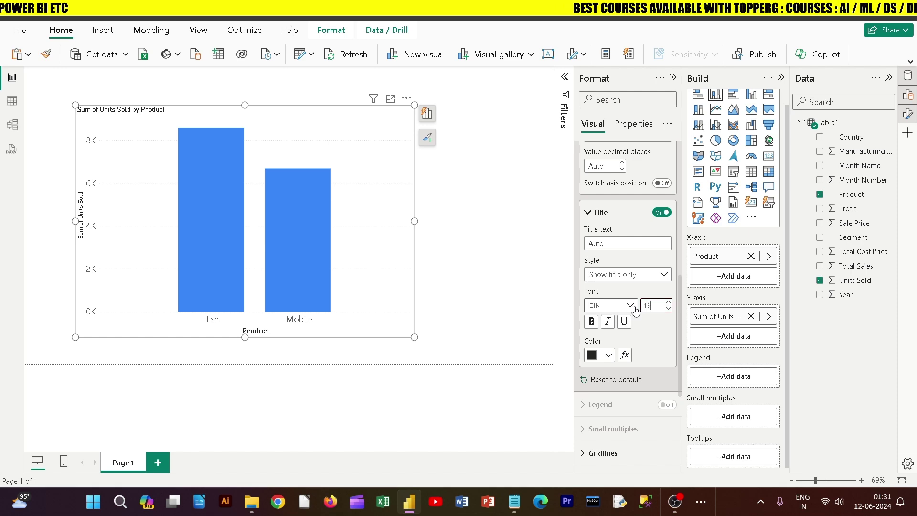
{"action": "scroll", "coordinate": [592, 215], "scroll_direction": "down", "scroll_amount": 3}
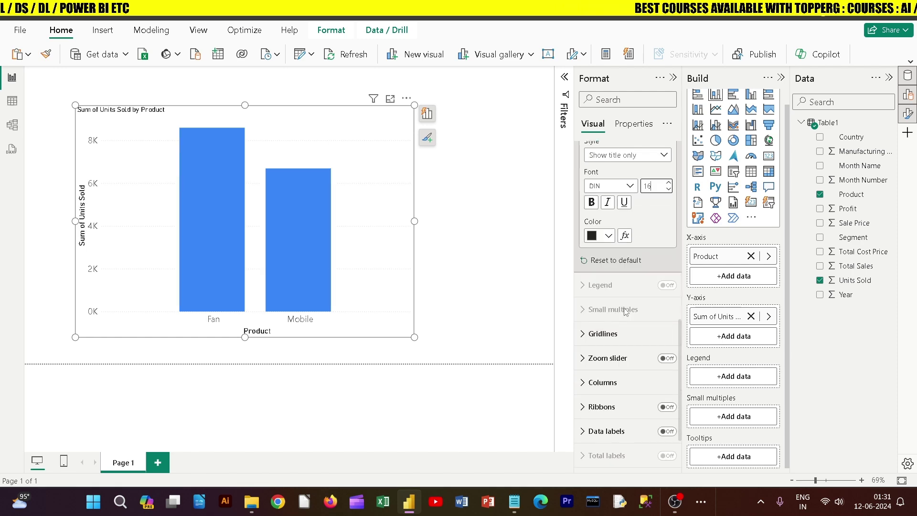
- Make the chart's main title bold and set its font size to 22
{"action": "scroll", "coordinate": [591, 181], "scroll_direction": "up", "scroll_amount": 8}
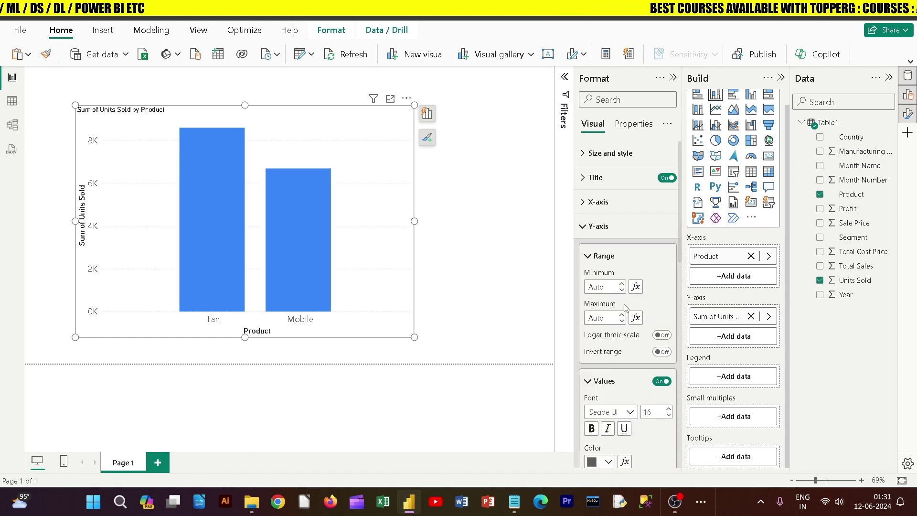
{"action": "left_click", "coordinate": [587, 178]}
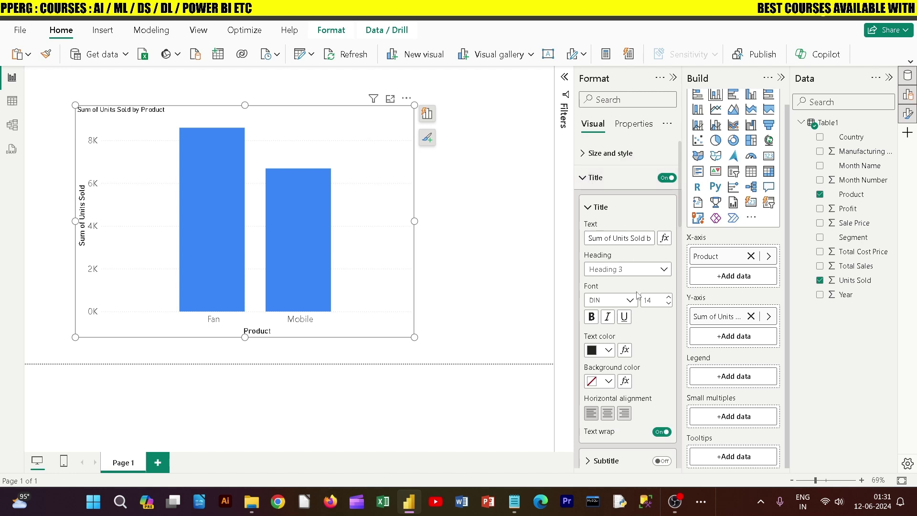
{"action": "left_click", "coordinate": [591, 316]}
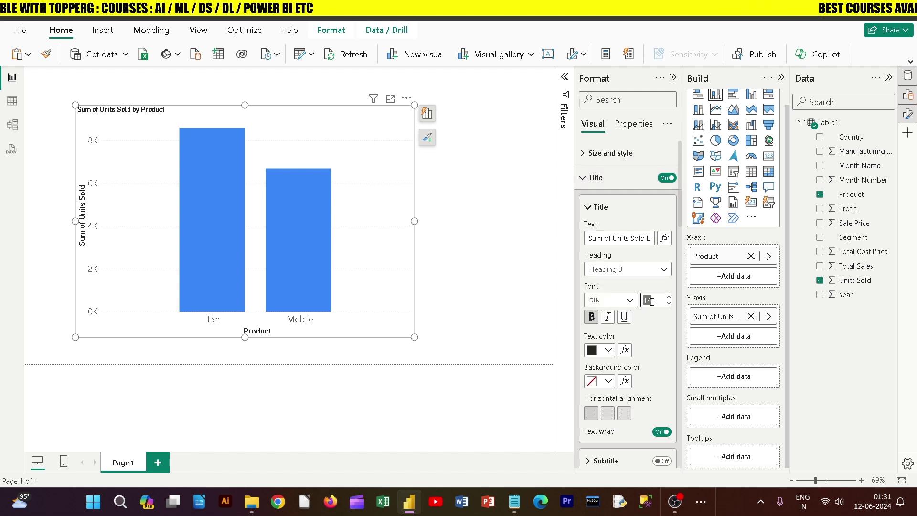
{"action": "double_click", "coordinate": [649, 299]}
{"action": "type", "text": "22"}
{"action": "left_click", "coordinate": [434, 191]}
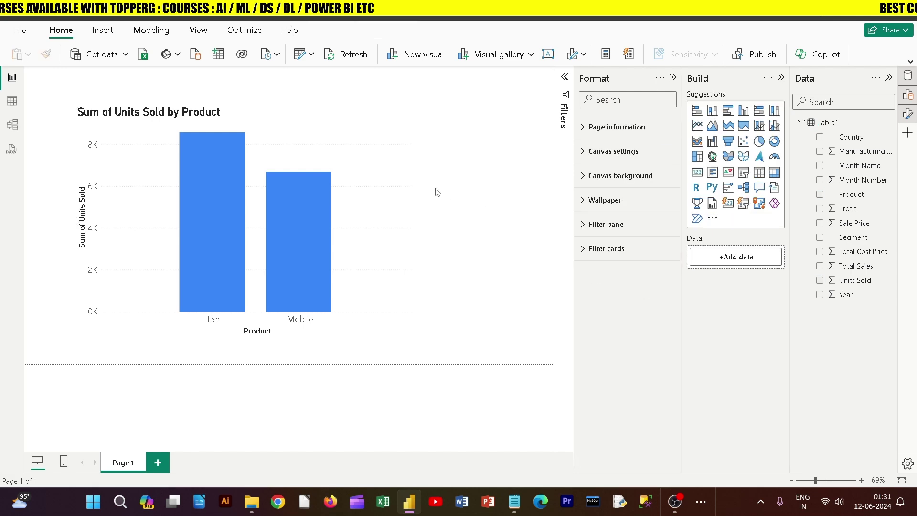
- Reposition the chart, hide the formatting options and enlarge the chart to span nearly the full page width
{"action": "left_click", "coordinate": [366, 164]}
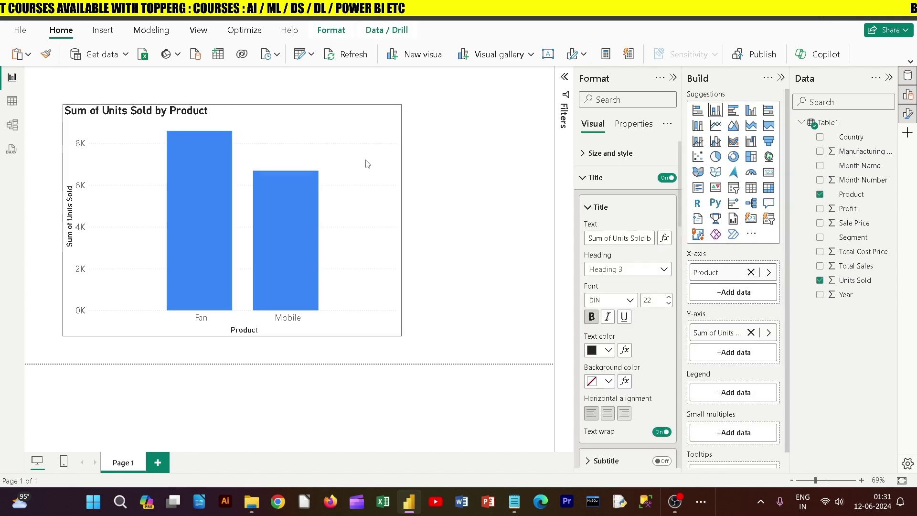
{"action": "left_click", "coordinate": [673, 77]}
{"action": "left_click_drag", "start_coordinate": [455, 385], "coordinate": [635, 405]}
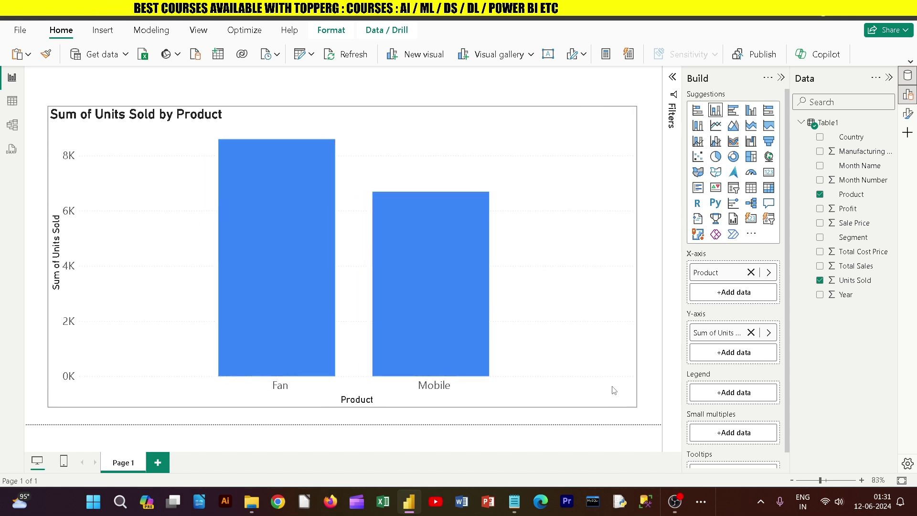
- Extend the chart upward to fill the upper part of the page and check the units sold for Mobile and Fan
{"action": "left_click_drag", "start_coordinate": [341, 105], "coordinate": [342, 82]}
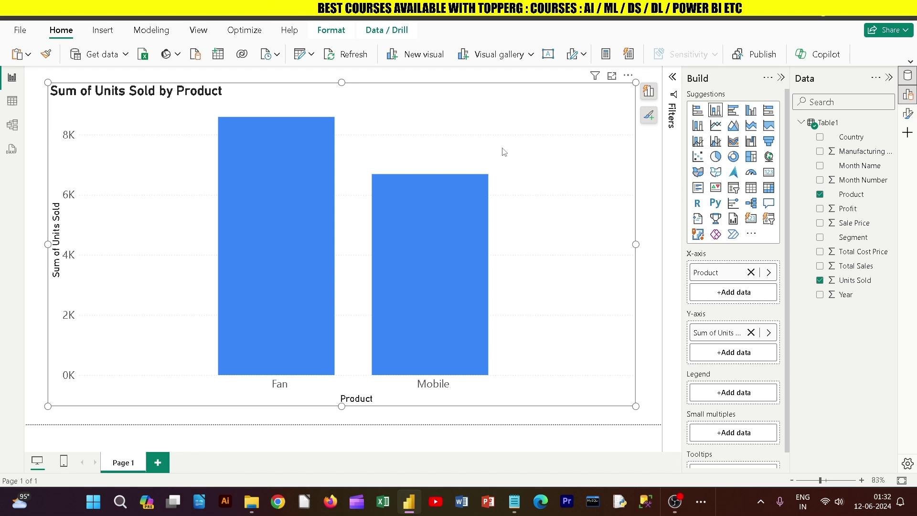
{"action": "mouse_move", "coordinate": [445, 243]}
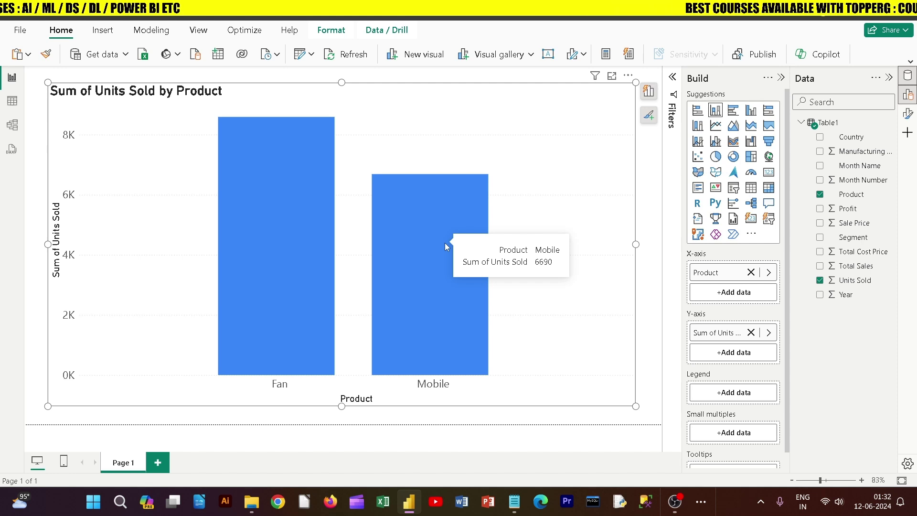
{"action": "mouse_move", "coordinate": [262, 251]}
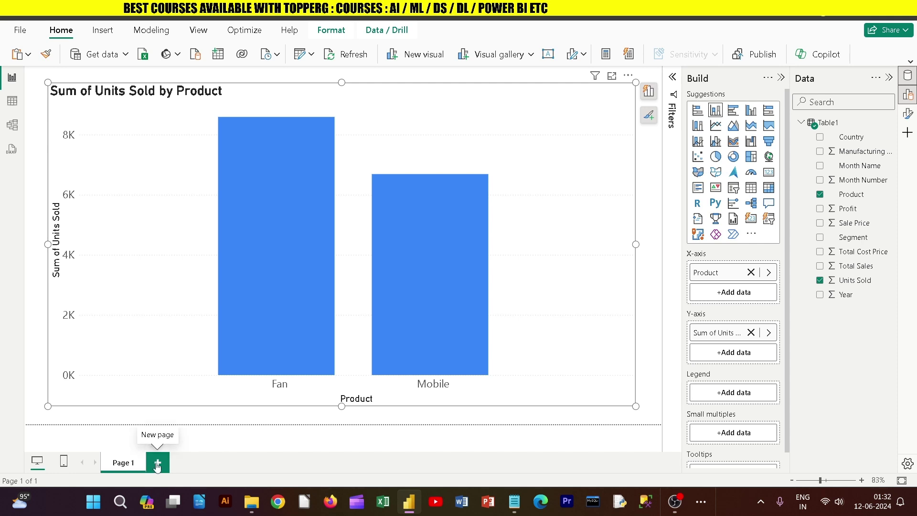
{"action": "mouse_move", "coordinate": [280, 292]}
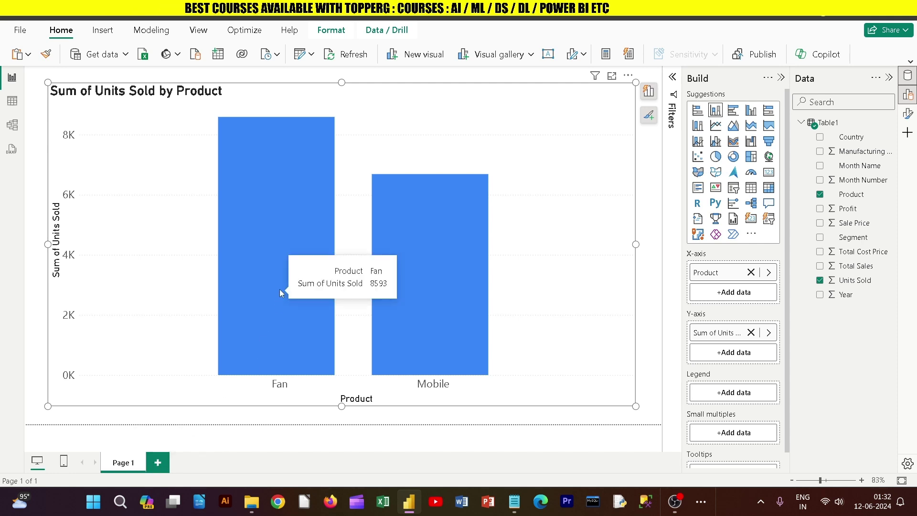
{"action": "mouse_move", "coordinate": [429, 244]}
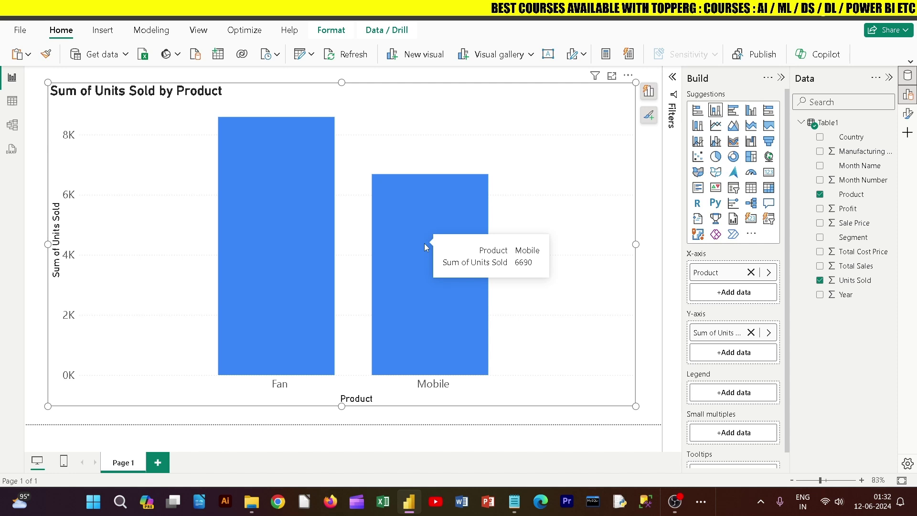
{"action": "left_click", "coordinate": [159, 463]}
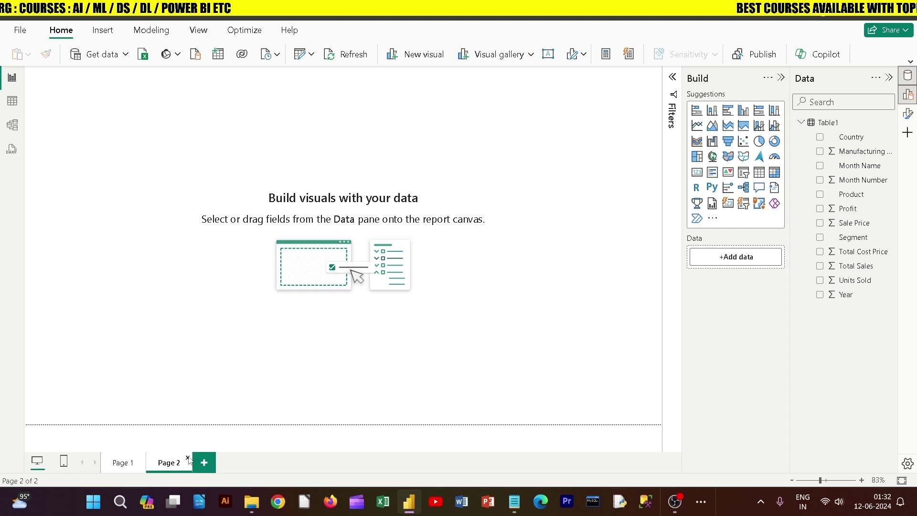
{"action": "left_click", "coordinate": [187, 459]}
{"action": "left_click", "coordinate": [548, 275]}
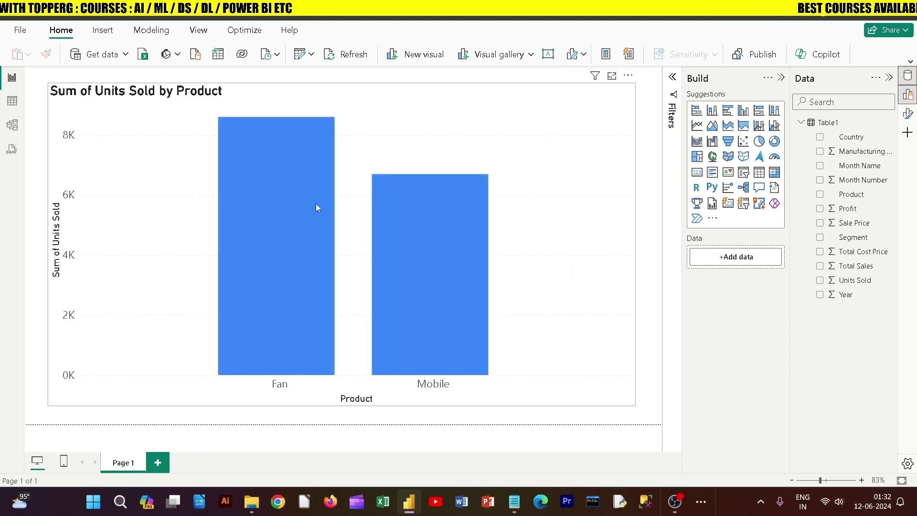
- Duplicate Page 1 and rename the copy as Page 2
{"action": "right_click", "coordinate": [121, 466]}
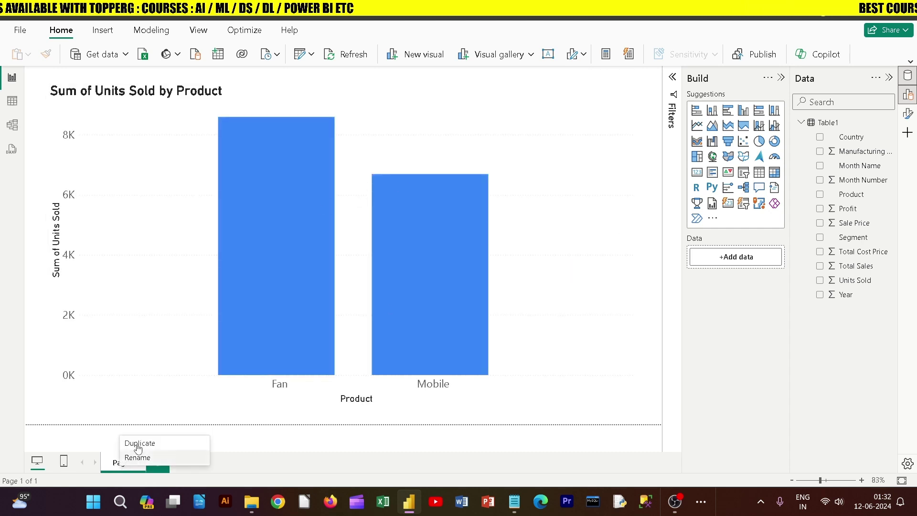
{"action": "left_click", "coordinate": [139, 440]}
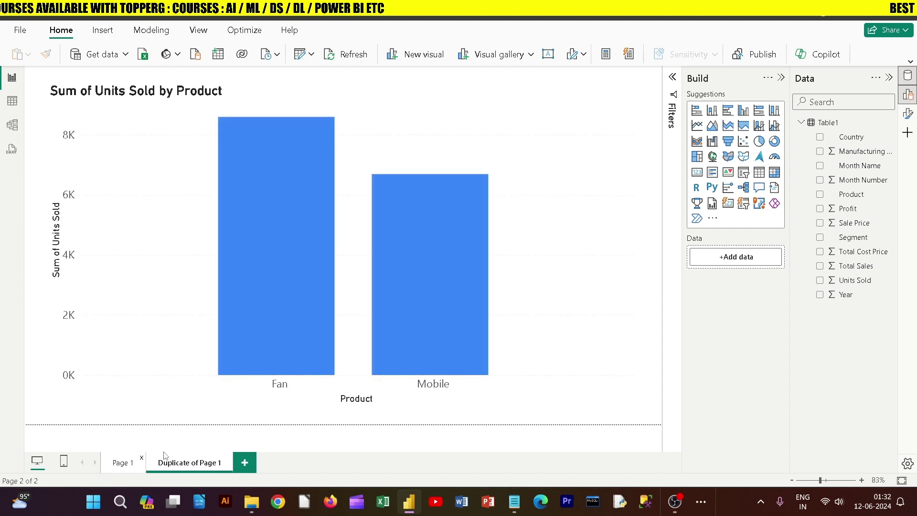
{"action": "double_click", "coordinate": [189, 463]}
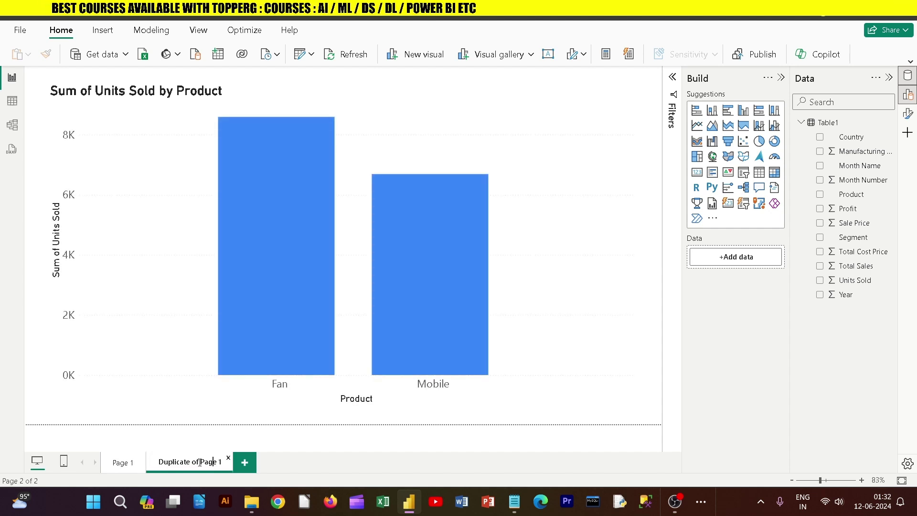
{"action": "key", "text": "BackSpace"}
{"action": "key", "text": "BackSpace"}
{"action": "key", "text": "BackSpace"}
{"action": "key", "text": "BackSpace"}
{"action": "key", "text": "BackSpace"}
{"action": "key", "text": "BackSpace"}
{"action": "key", "text": "BackSpace"}
{"action": "key", "text": "BackSpace"}
{"action": "key", "text": "BackSpace"}
{"action": "key", "text": "BackSpace"}
{"action": "key", "text": "BackSpace"}
{"action": "key", "text": "BackSpace"}
{"action": "key", "text": "BackSpace"}
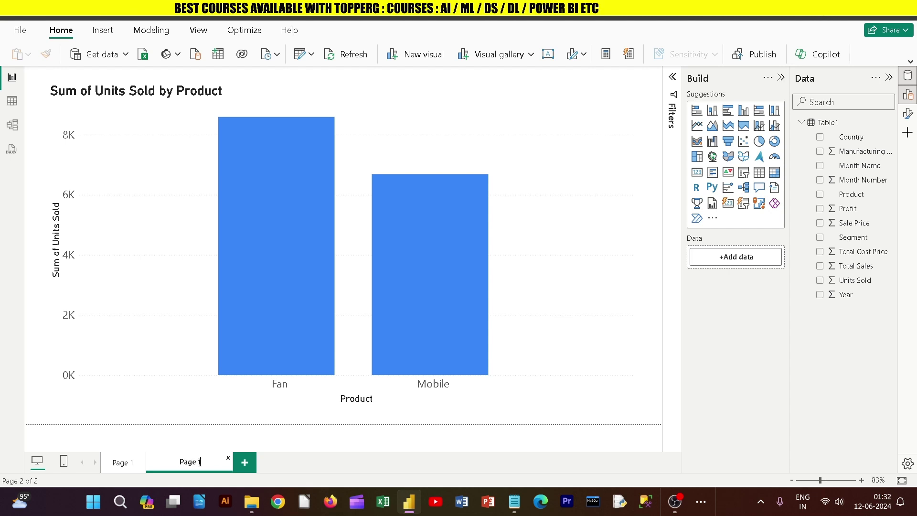
{"action": "type", "text": "2"}
{"action": "key", "text": "Return"}
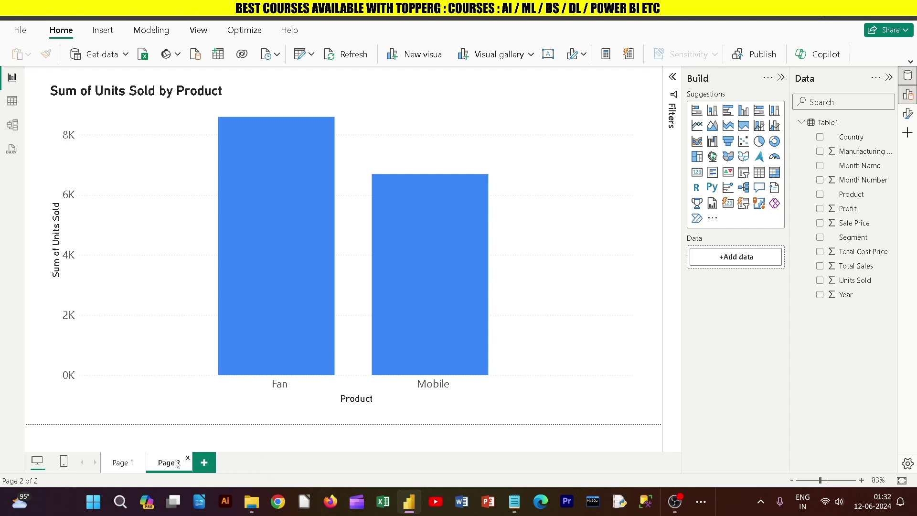
- Replace the fields of the Page 2 chart with Country on the X-axis and Profit on the Y-axis
{"action": "left_click", "coordinate": [565, 277]}
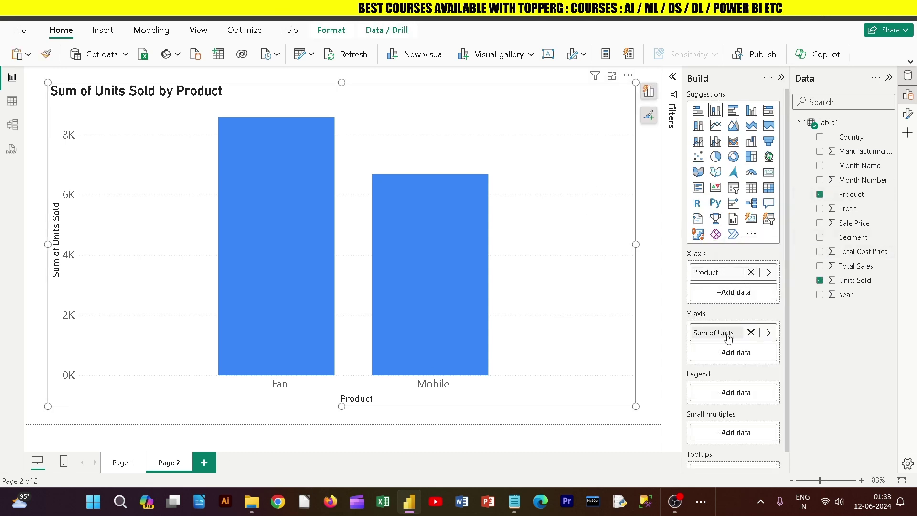
{"action": "left_click", "coordinate": [750, 272]}
{"action": "left_click", "coordinate": [755, 296]}
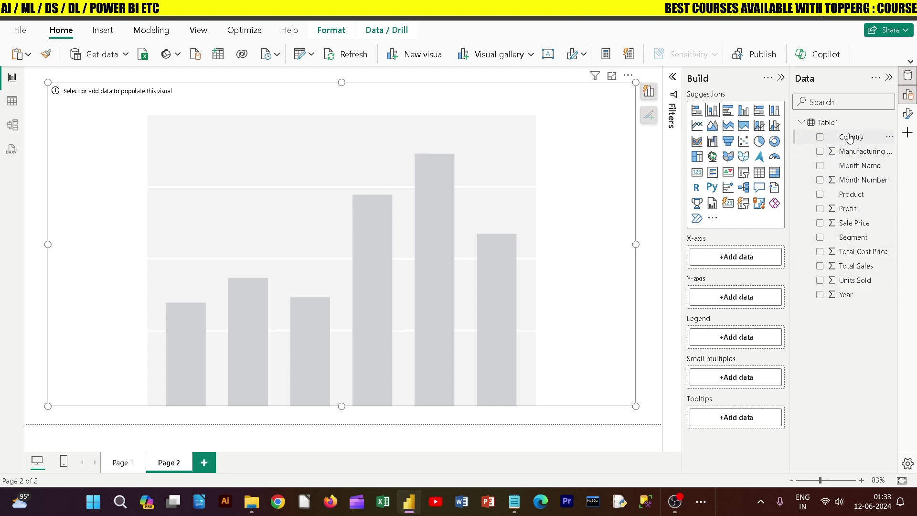
{"action": "left_click_drag", "start_coordinate": [846, 137], "coordinate": [748, 259]}
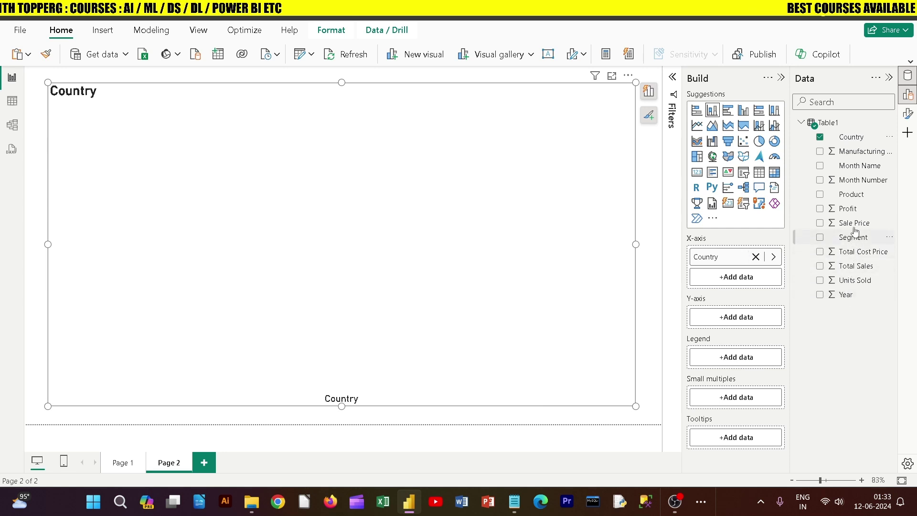
{"action": "left_click_drag", "start_coordinate": [847, 209], "coordinate": [751, 319]}
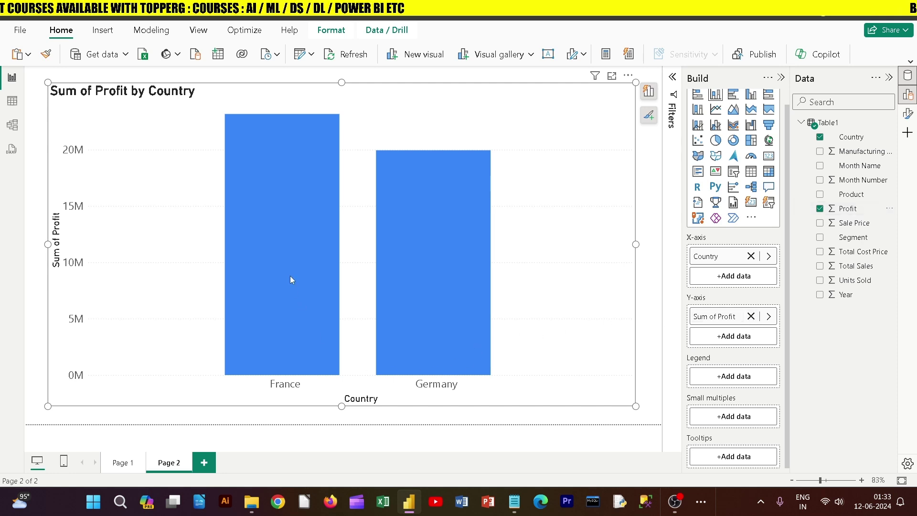
- Compare the units-sold chart on Page 1 with the profit chart on Page 2, examining the values of their columns
{"action": "left_click", "coordinate": [122, 462]}
{"action": "mouse_move", "coordinate": [311, 257]}
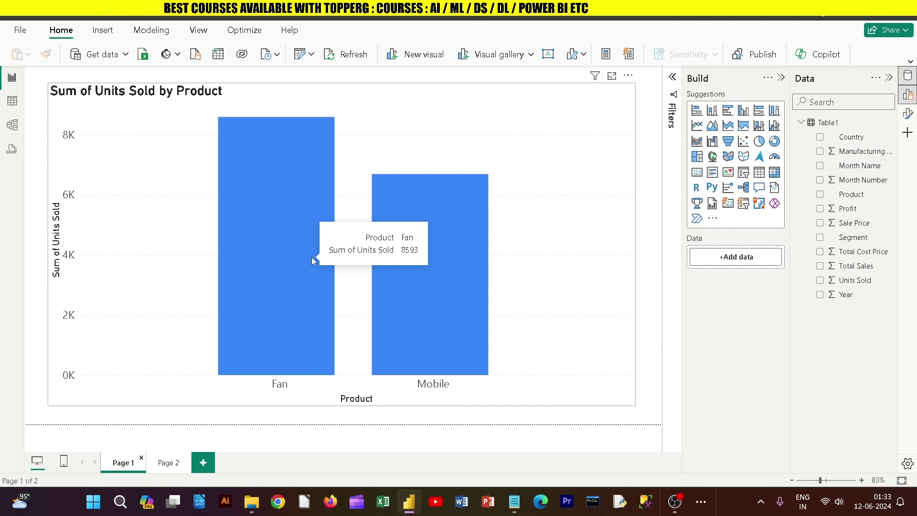
{"action": "left_click", "coordinate": [169, 462]}
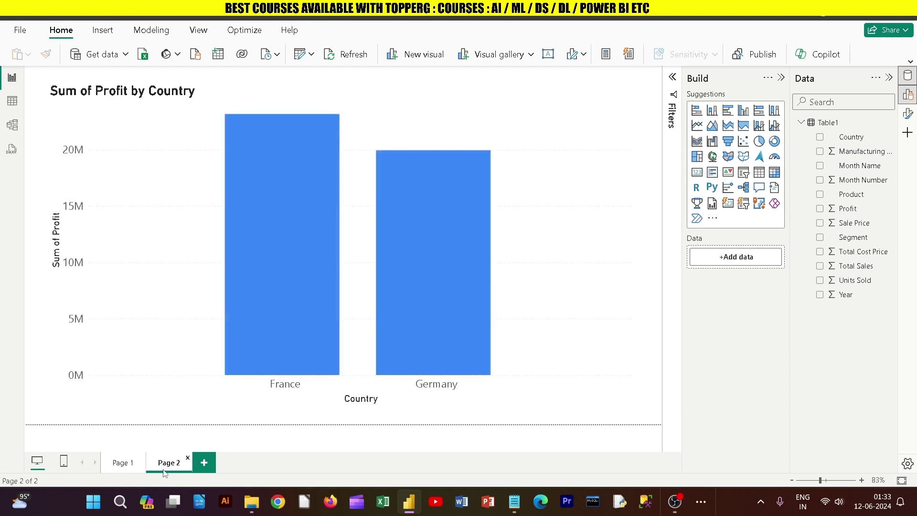
{"action": "mouse_move", "coordinate": [301, 286]}
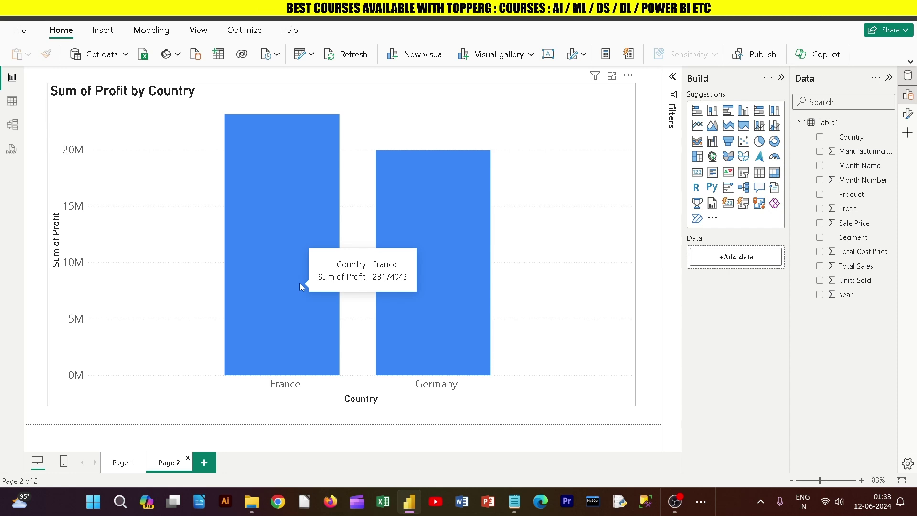
{"action": "mouse_move", "coordinate": [409, 260]}
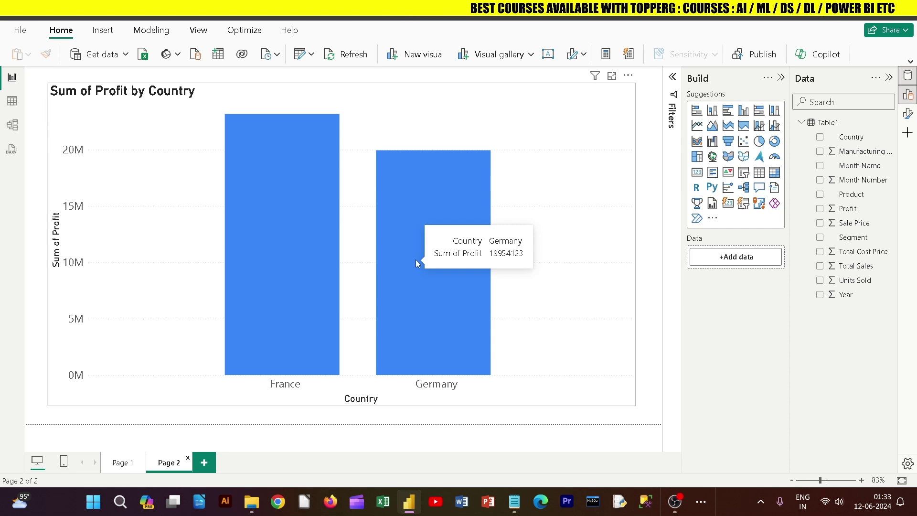
{"action": "left_click", "coordinate": [123, 462]}
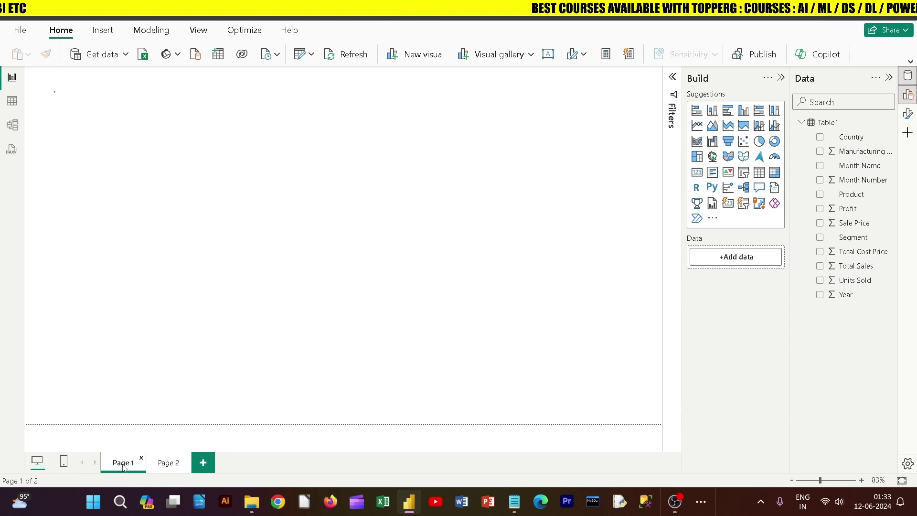
{"action": "mouse_move", "coordinate": [411, 278]}
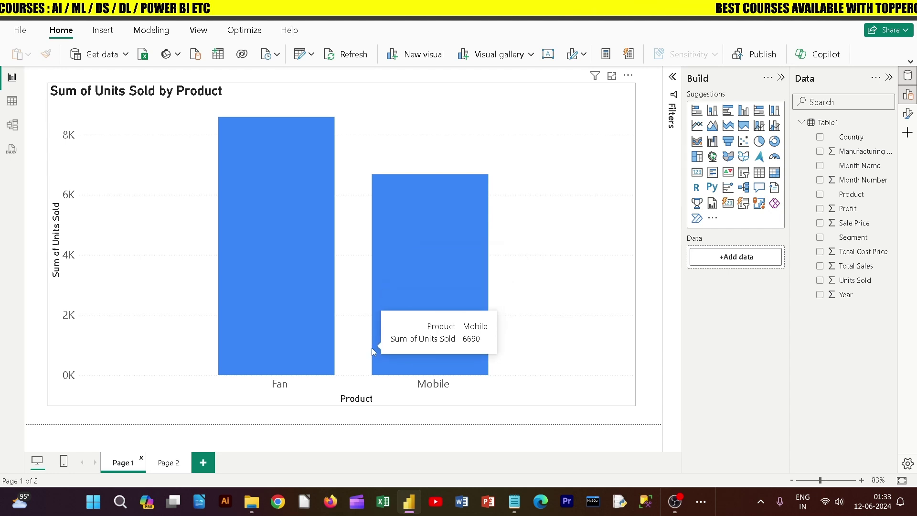
{"action": "left_click", "coordinate": [167, 462]}
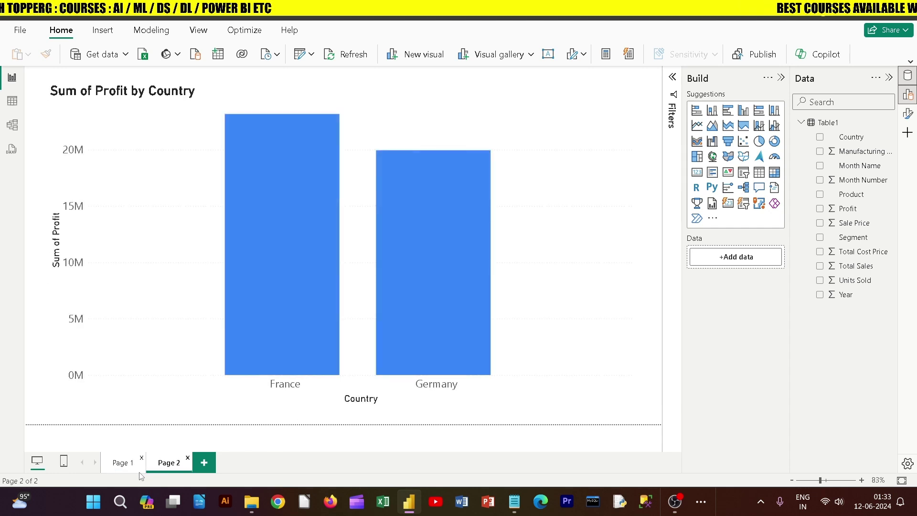
{"action": "left_click", "coordinate": [123, 464]}
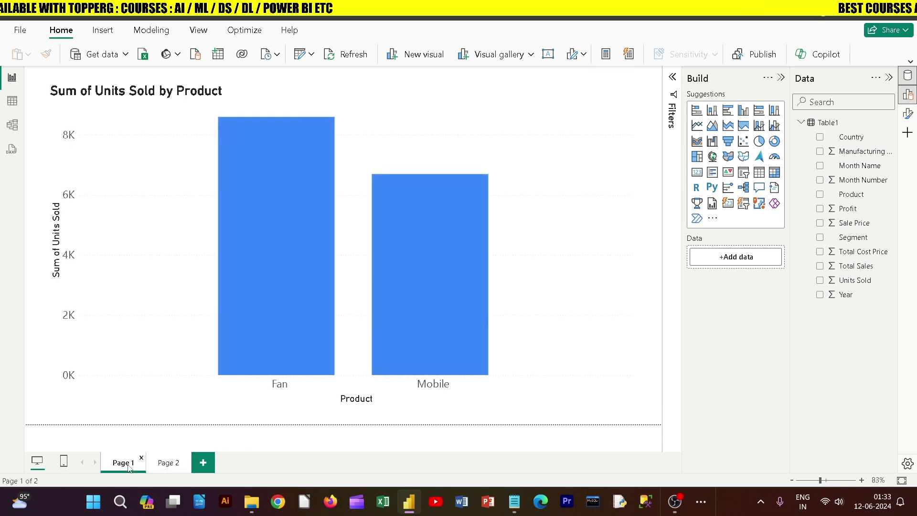
{"action": "mouse_move", "coordinate": [392, 340]}
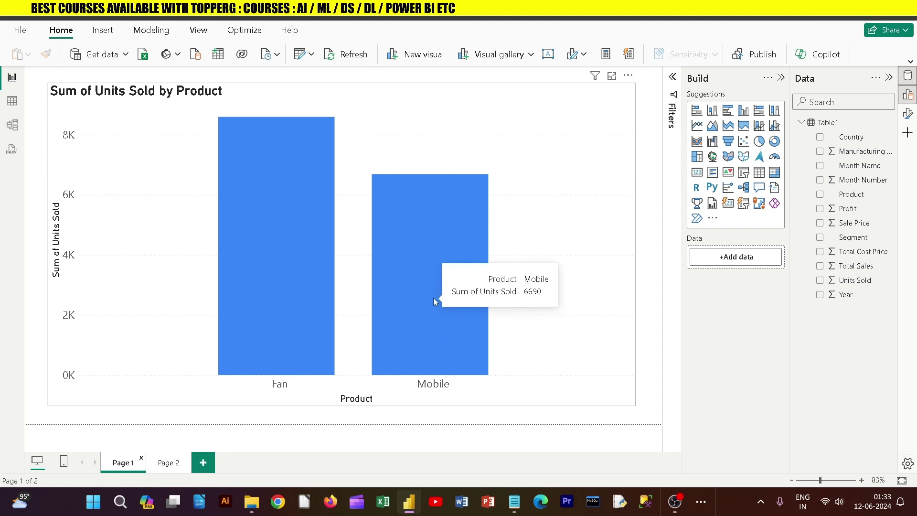
{"action": "left_click", "coordinate": [161, 463]}
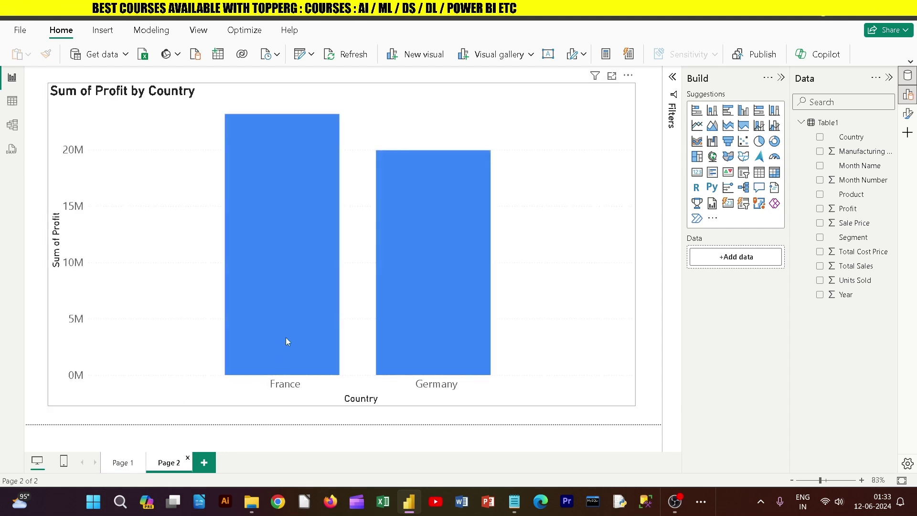
{"action": "mouse_move", "coordinate": [285, 337]}
{"action": "mouse_move", "coordinate": [423, 300]}
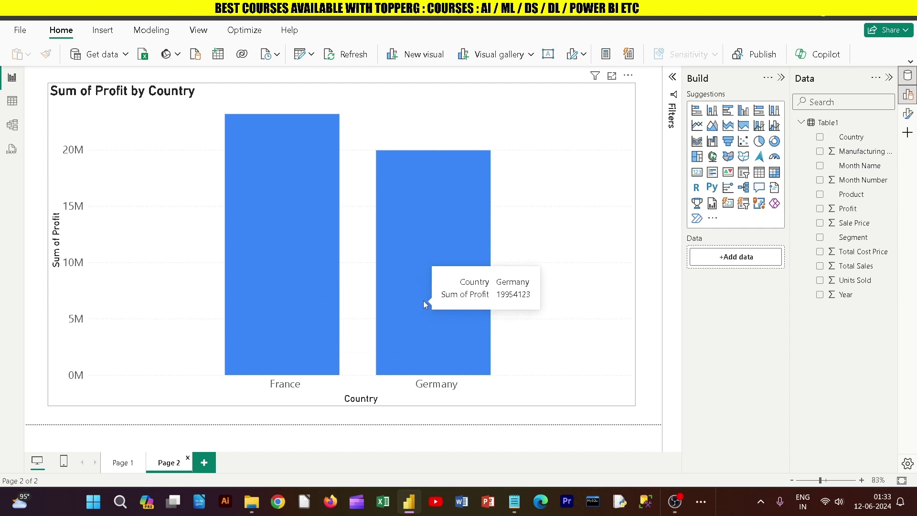
{"action": "left_click", "coordinate": [123, 463]}
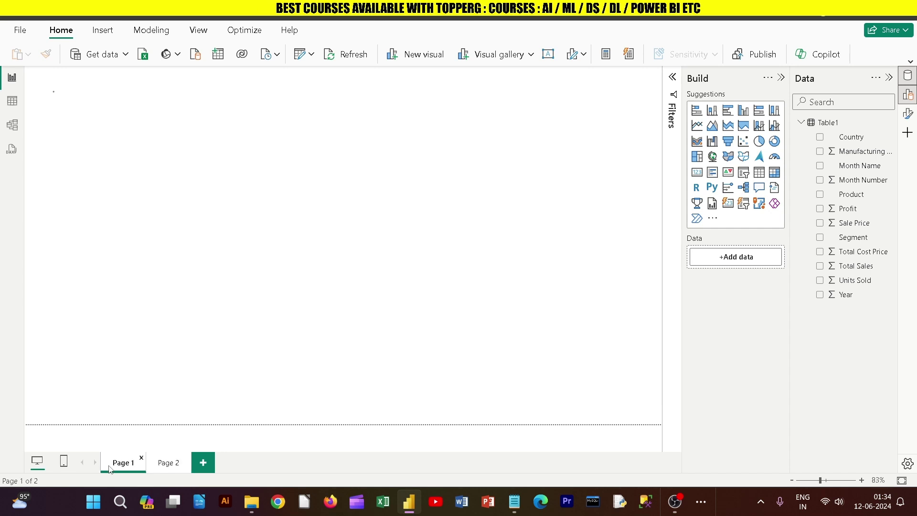
{"action": "mouse_move", "coordinate": [429, 304]}
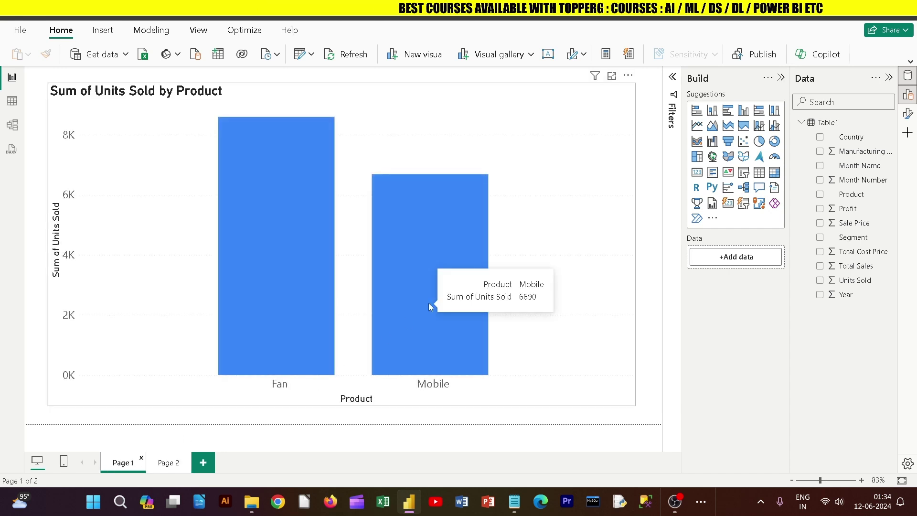
{"action": "left_click", "coordinate": [167, 462]}
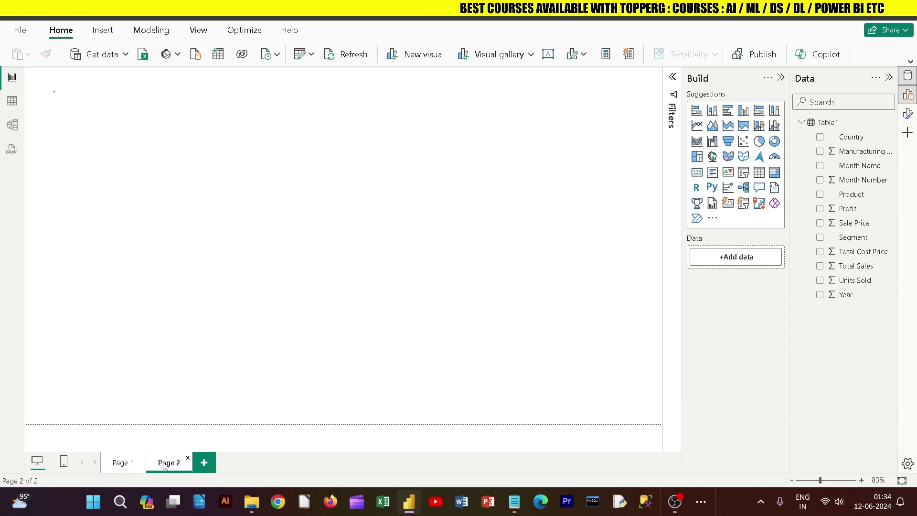
{"action": "left_click", "coordinate": [114, 467]}
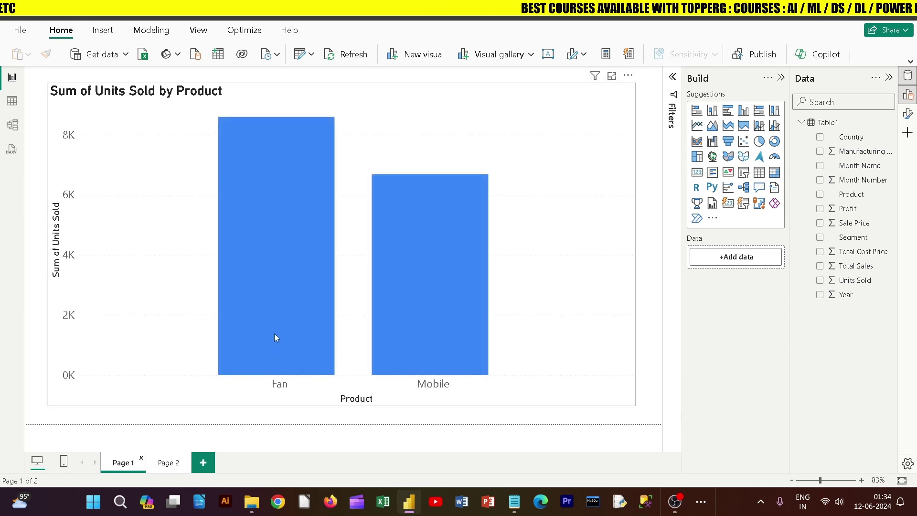
{"action": "left_click", "coordinate": [169, 462]}
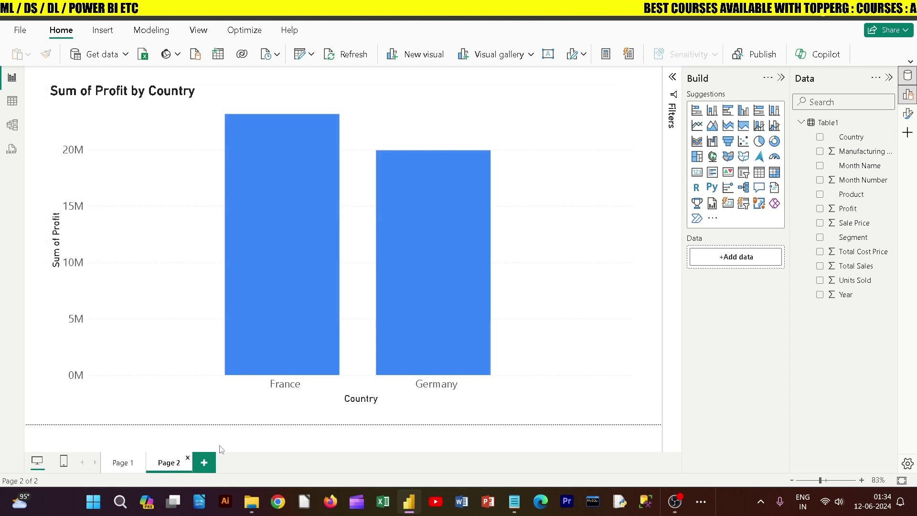
{"action": "left_click", "coordinate": [129, 467]}
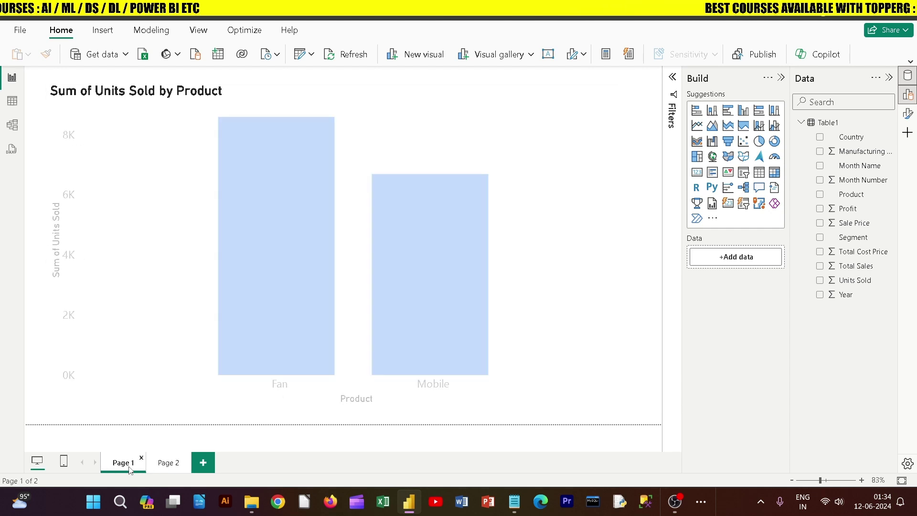
{"action": "left_click", "coordinate": [155, 467]}
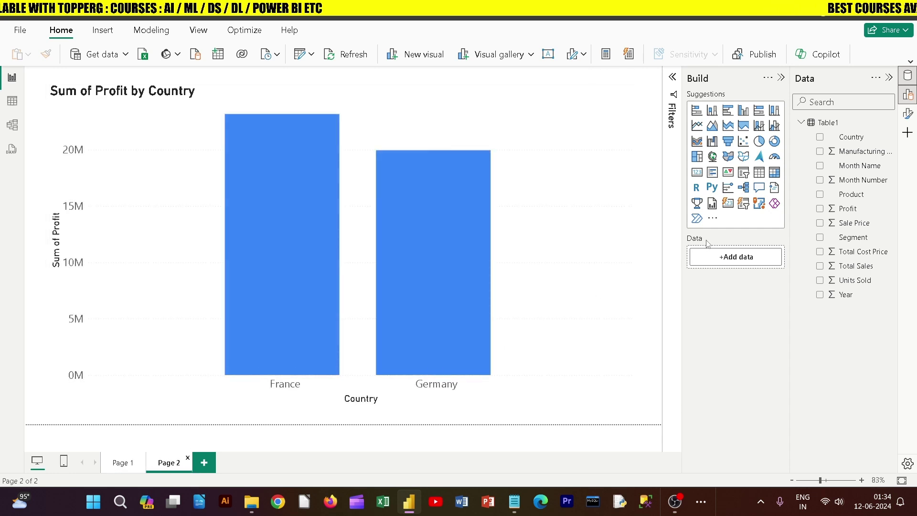
{"action": "left_click", "coordinate": [123, 467]}
{"action": "left_click", "coordinate": [168, 471]}
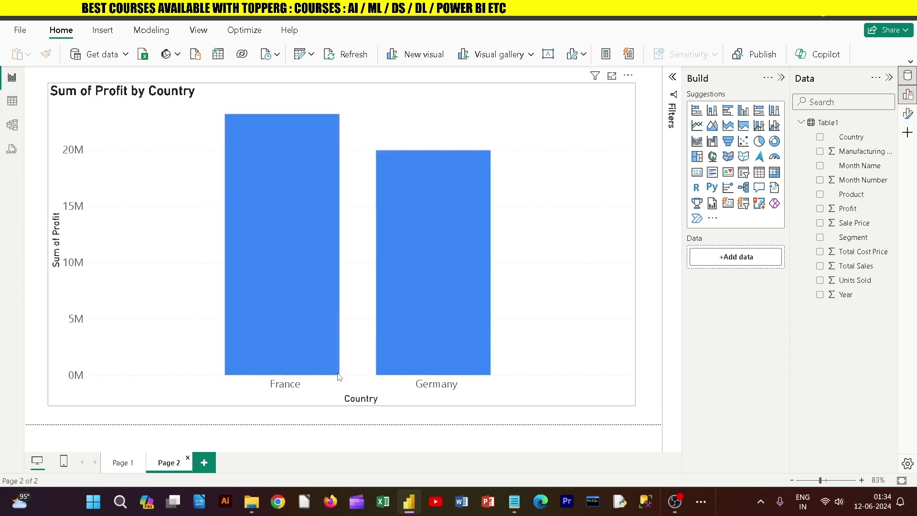
- Shrink the profit chart on Page 2 slightly by pulling in its upper-right corner
{"action": "left_click", "coordinate": [122, 463]}
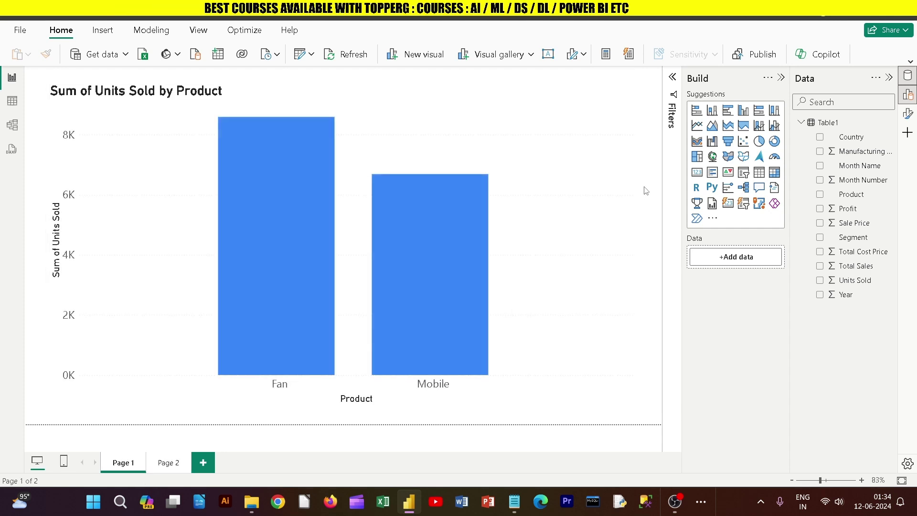
{"action": "left_click", "coordinate": [175, 462]}
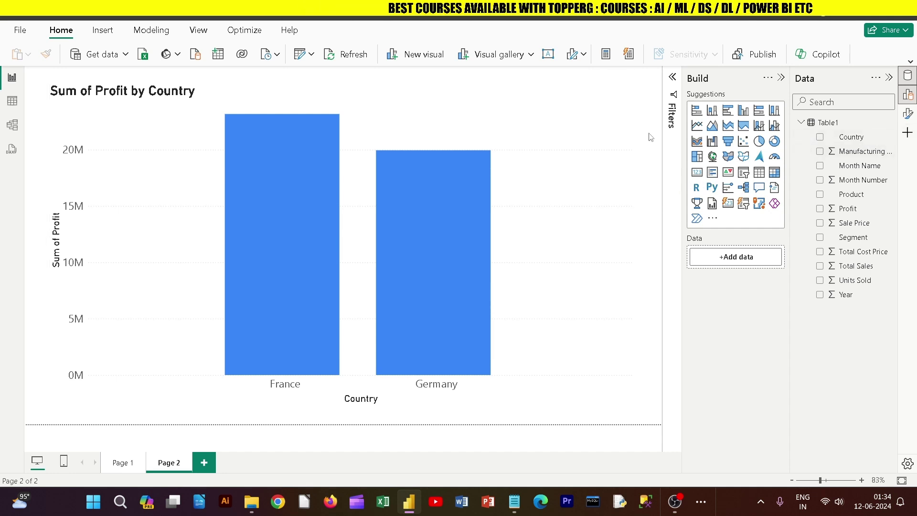
{"action": "left_click", "coordinate": [620, 127]}
{"action": "left_click_drag", "start_coordinate": [635, 82], "coordinate": [600, 101]}
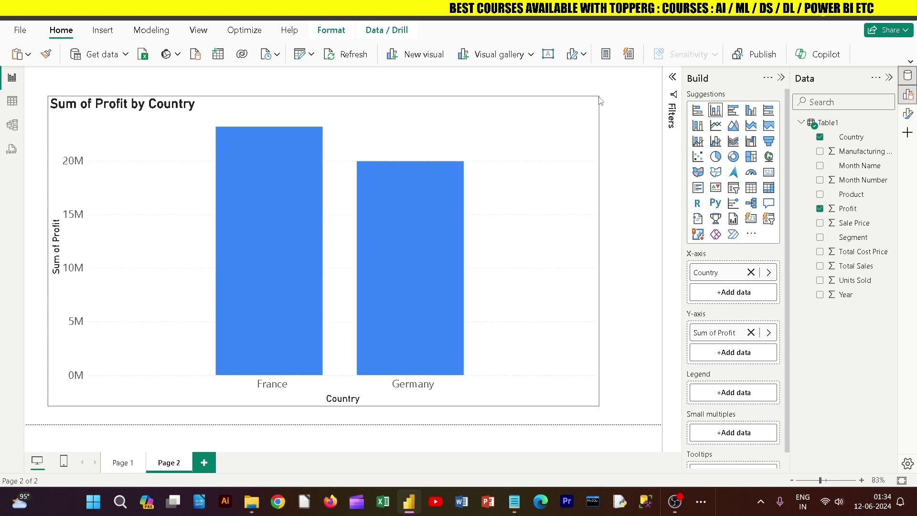
{"action": "left_click", "coordinate": [626, 156]}
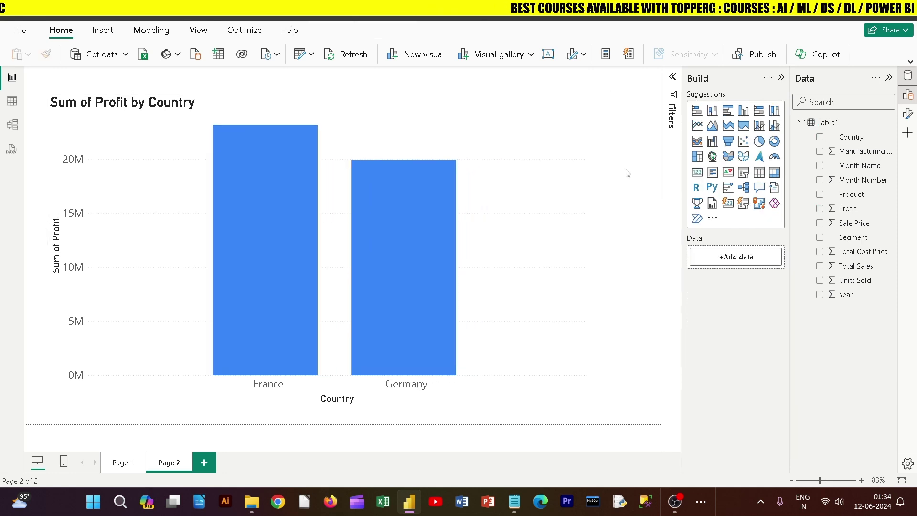
- Set the page type of Page 2 to Drillthrough in its page information settings
{"action": "left_click", "coordinate": [907, 114]}
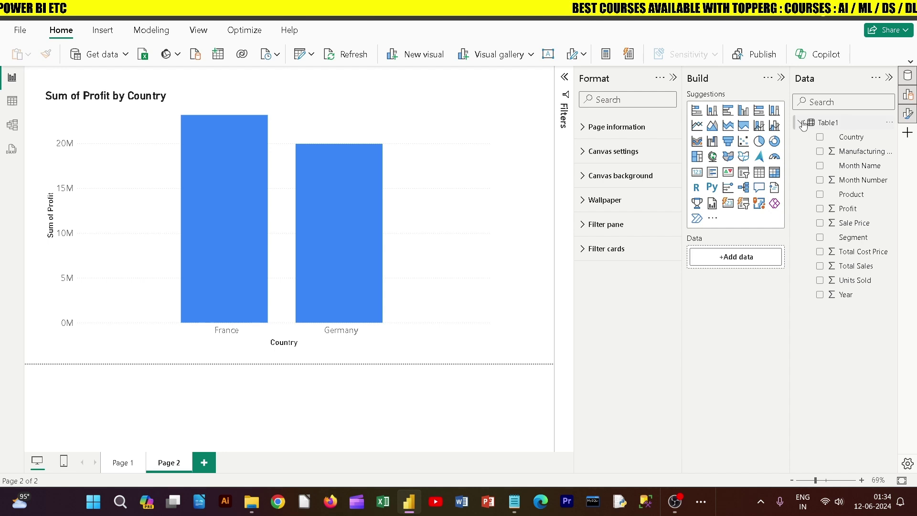
{"action": "left_click", "coordinate": [581, 128]}
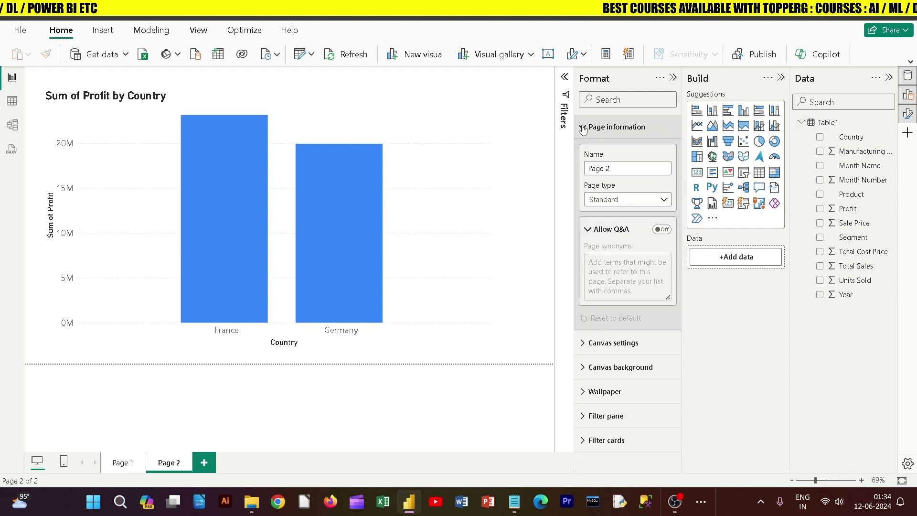
{"action": "left_click", "coordinate": [622, 200]}
{"action": "left_click", "coordinate": [613, 242]}
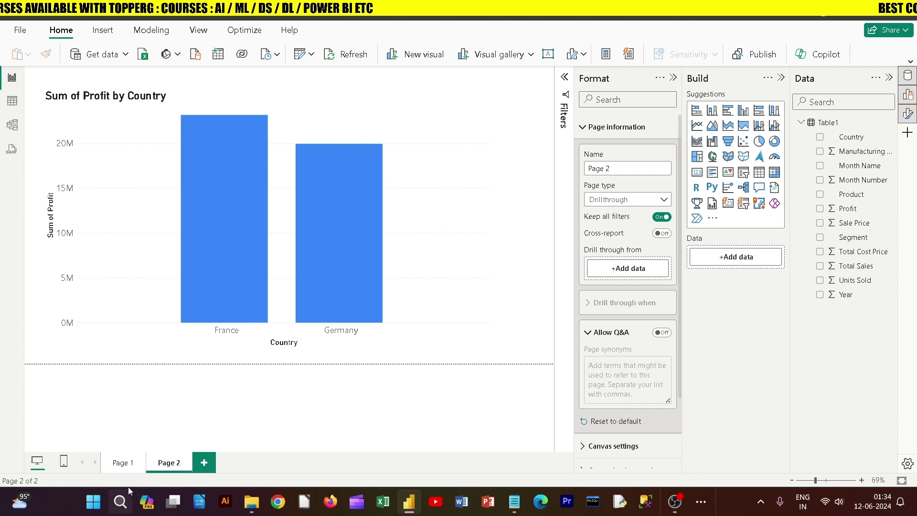
- Check the chart on Page 1, and add Product as the drill-through field of Page 2
{"action": "left_click", "coordinate": [120, 468]}
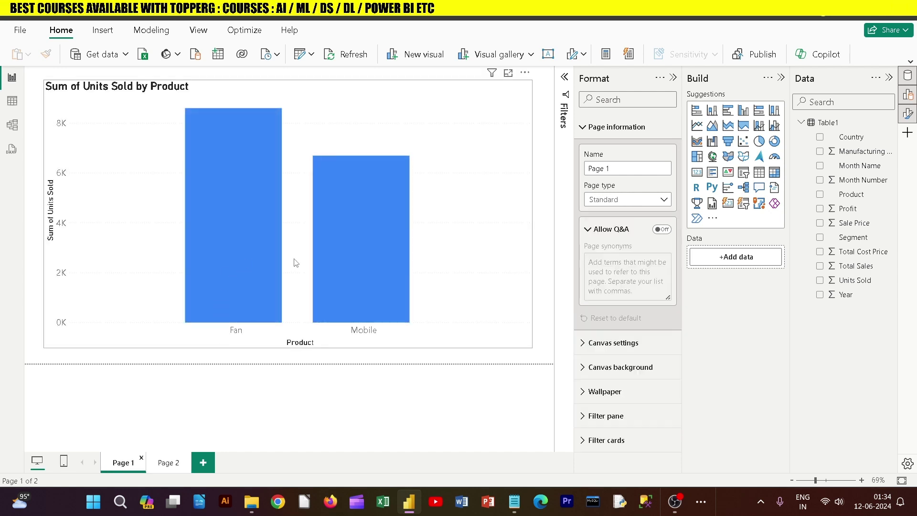
{"action": "left_click", "coordinate": [168, 462]}
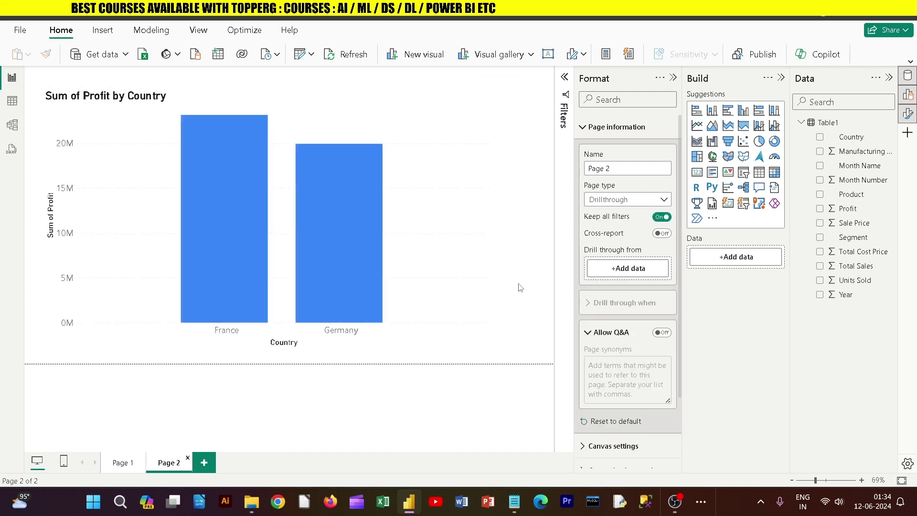
{"action": "left_click", "coordinate": [619, 267]}
{"action": "left_click", "coordinate": [729, 245]}
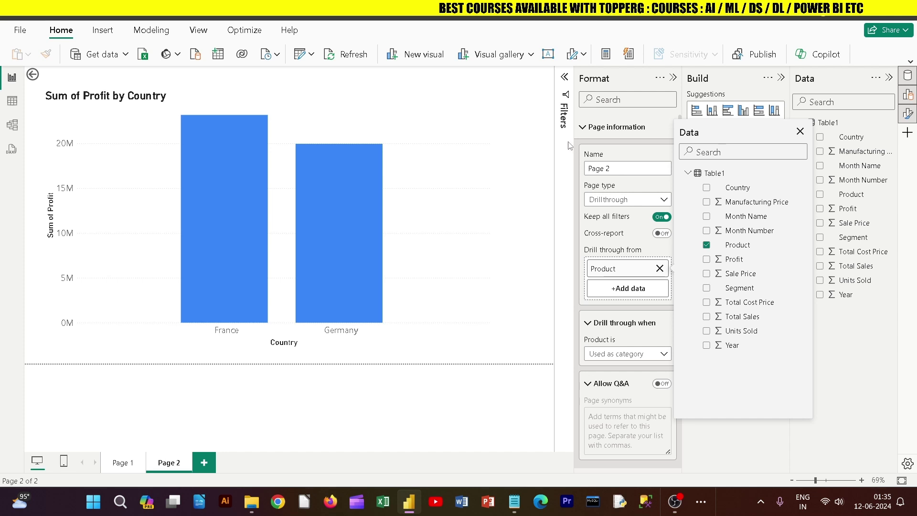
{"action": "left_click", "coordinate": [711, 143]}
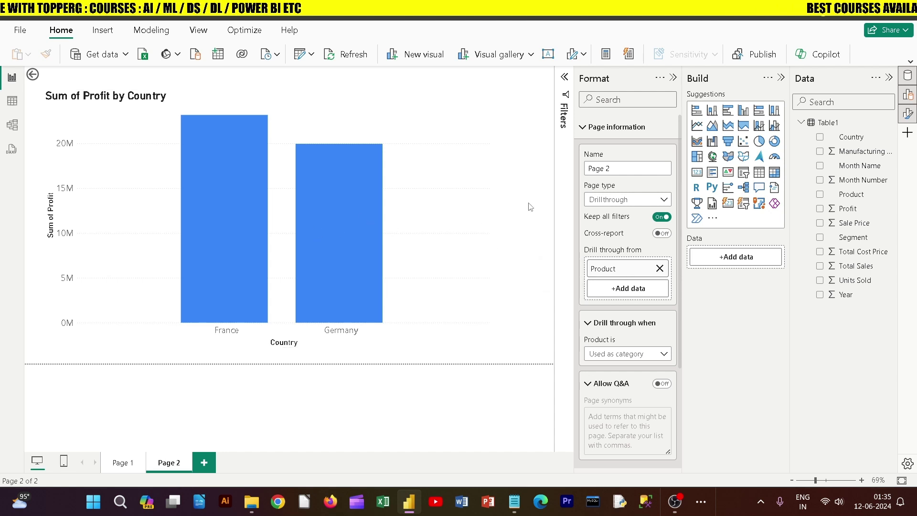
- Review the drill-through condition choices for Product on Page 2 and keep Used as category
{"action": "left_click", "coordinate": [620, 354]}
{"action": "left_click", "coordinate": [619, 371]}
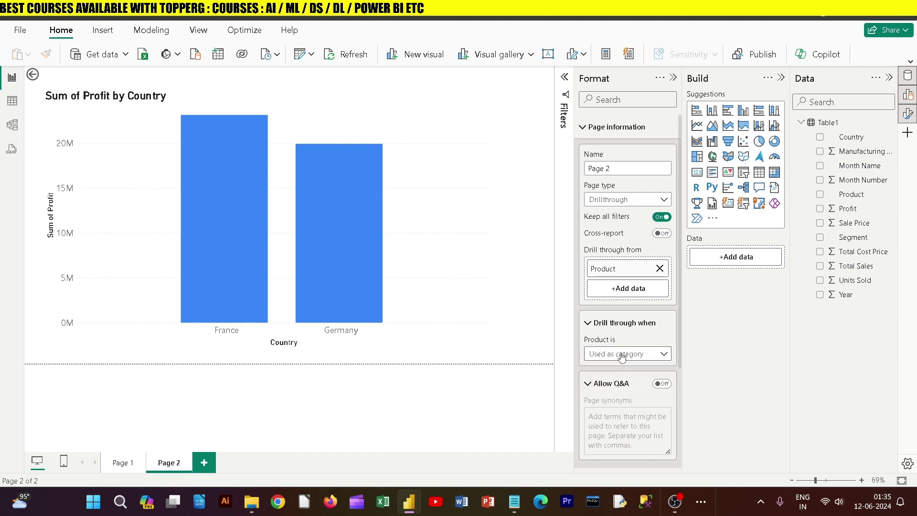
{"action": "left_click", "coordinate": [613, 354]}
{"action": "left_click", "coordinate": [607, 364]}
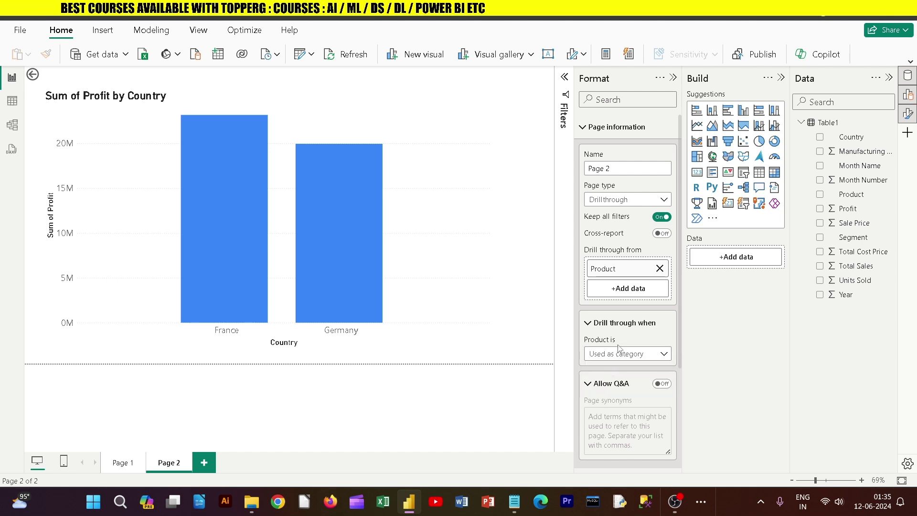
- Select the Mobile column on Page 1 and check which drill-through destinations it offers
{"action": "left_click", "coordinate": [122, 463]}
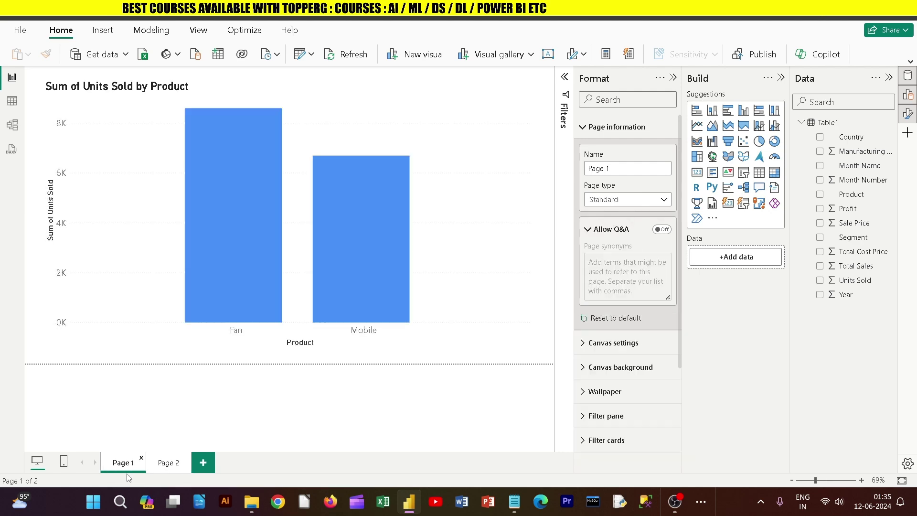
{"action": "left_click", "coordinate": [363, 201]}
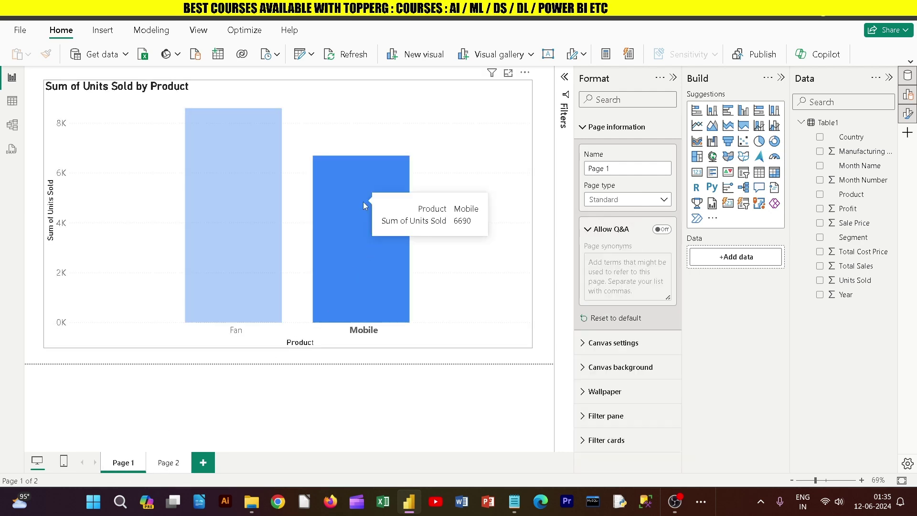
{"action": "right_click", "coordinate": [361, 192]}
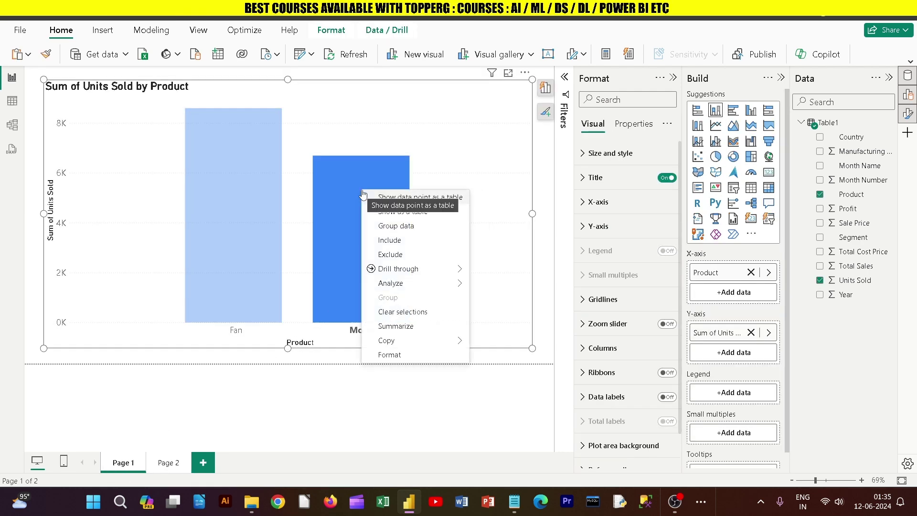
{"action": "mouse_move", "coordinate": [387, 269]}
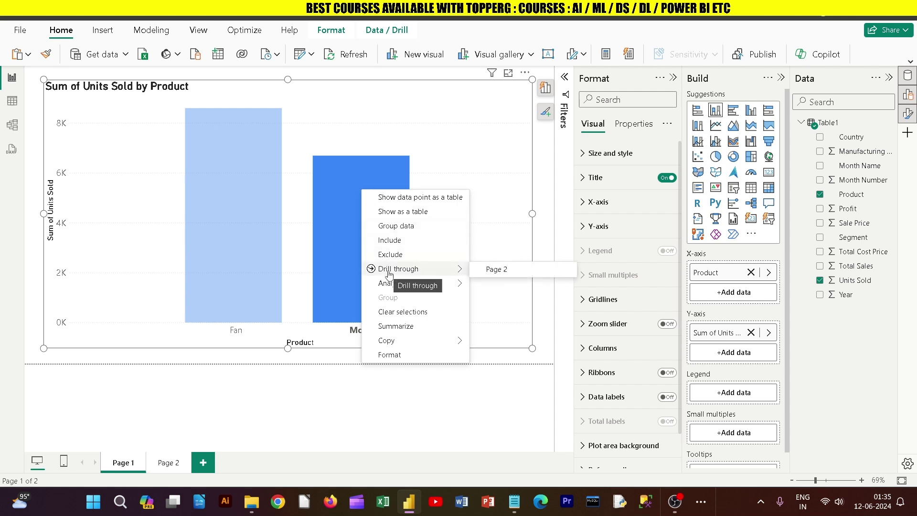
{"action": "left_click", "coordinate": [545, 167]}
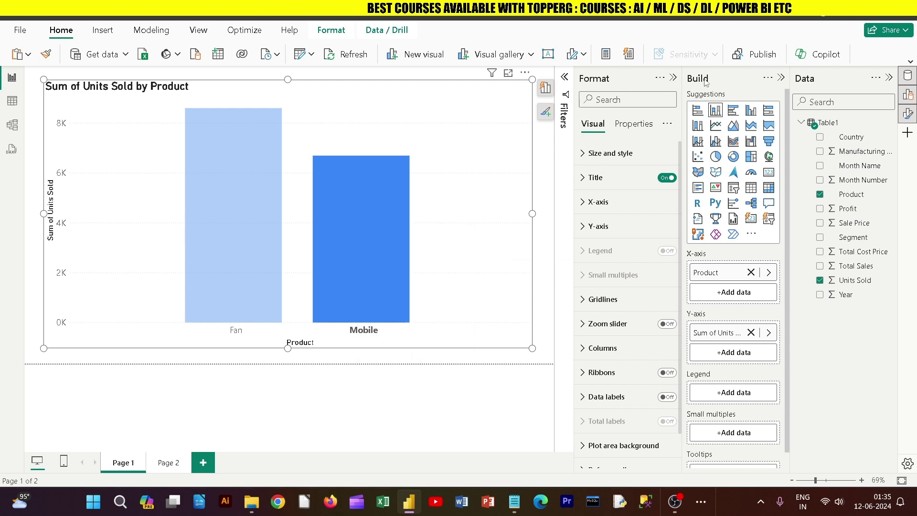
- Hide the formatting options and examine the Mobile column's tooltip on Page 1 alongside the profit chart on Page 2
{"action": "left_click", "coordinate": [671, 78]}
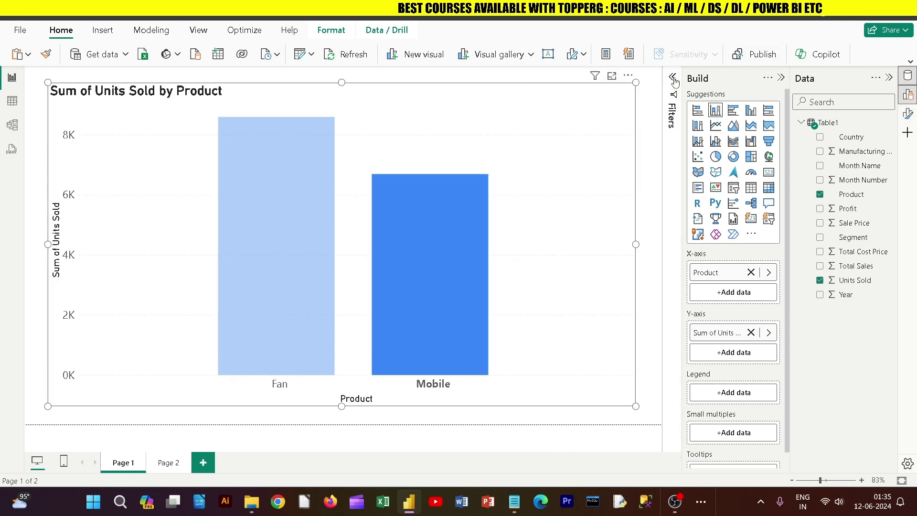
{"action": "left_click", "coordinate": [163, 463]}
{"action": "left_click", "coordinate": [123, 462]}
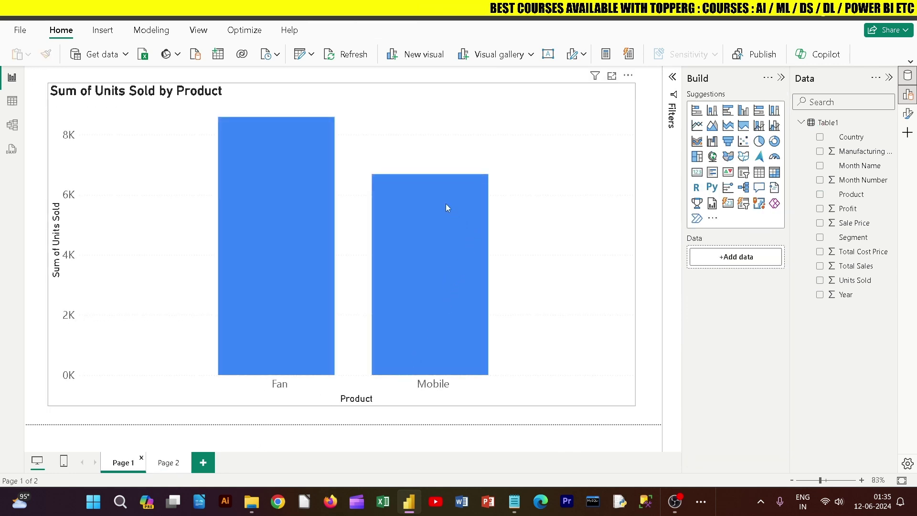
{"action": "mouse_move", "coordinate": [445, 204]}
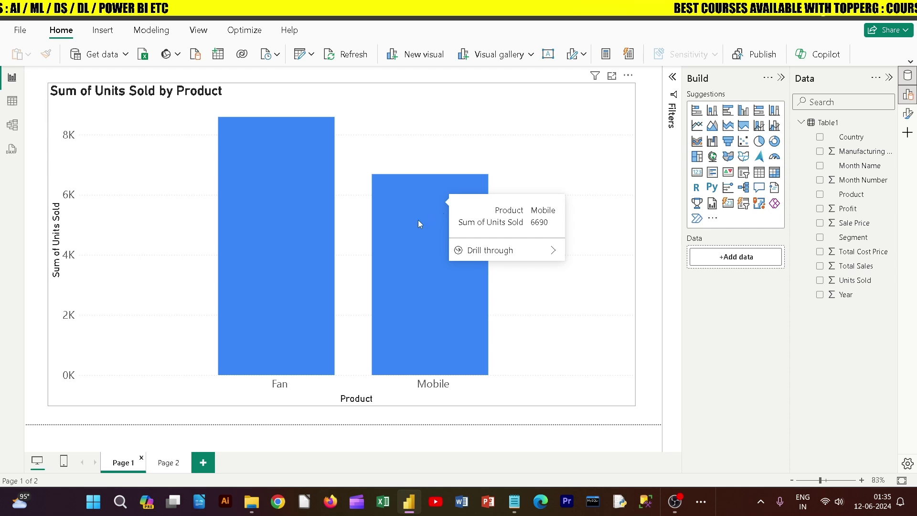
{"action": "left_click", "coordinate": [162, 465]}
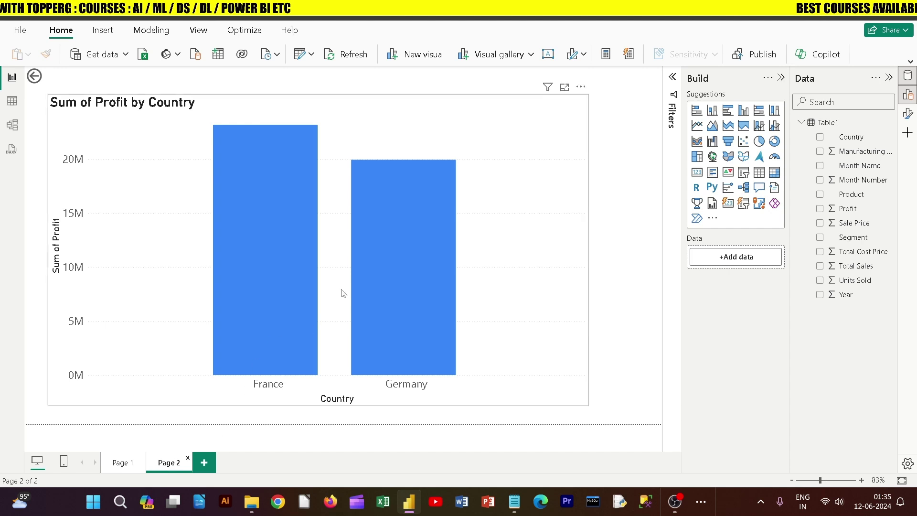
{"action": "left_click", "coordinate": [118, 467]}
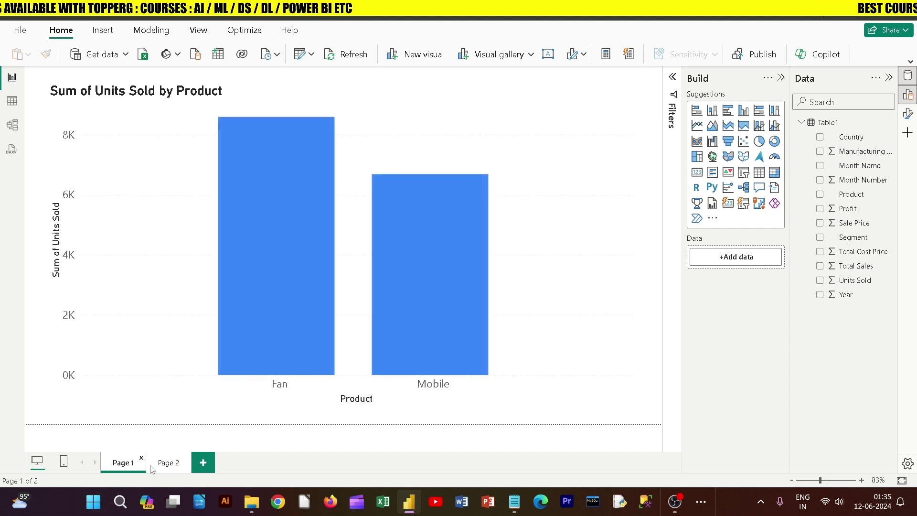
{"action": "left_click", "coordinate": [169, 463]}
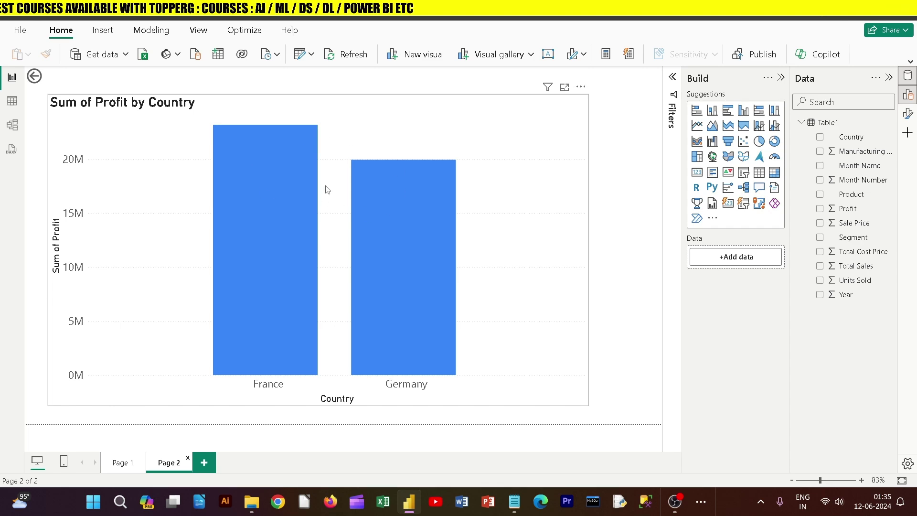
- Capture the unfiltered profit chart on Page 2 as an image and paste it into a new blank PowerPoint presentation
{"action": "key", "text": "super+shift+s"}
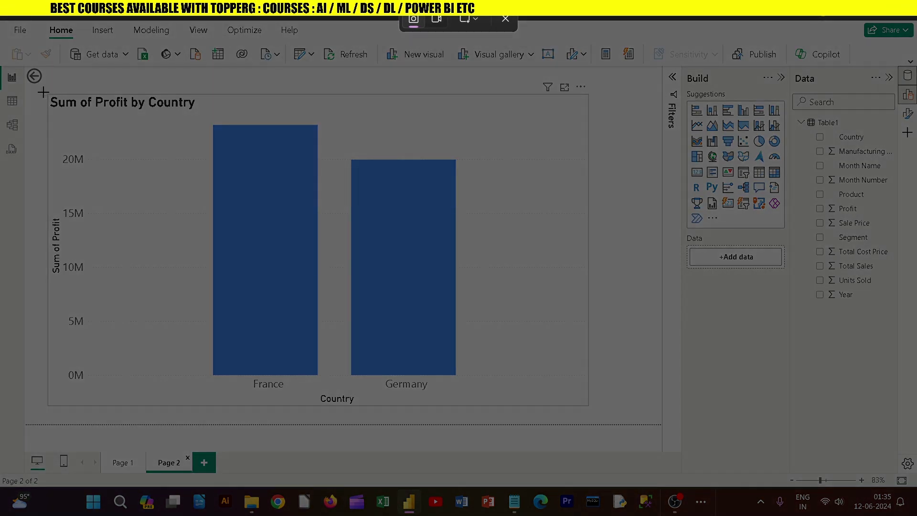
{"action": "left_click_drag", "start_coordinate": [43, 92], "coordinate": [590, 408]}
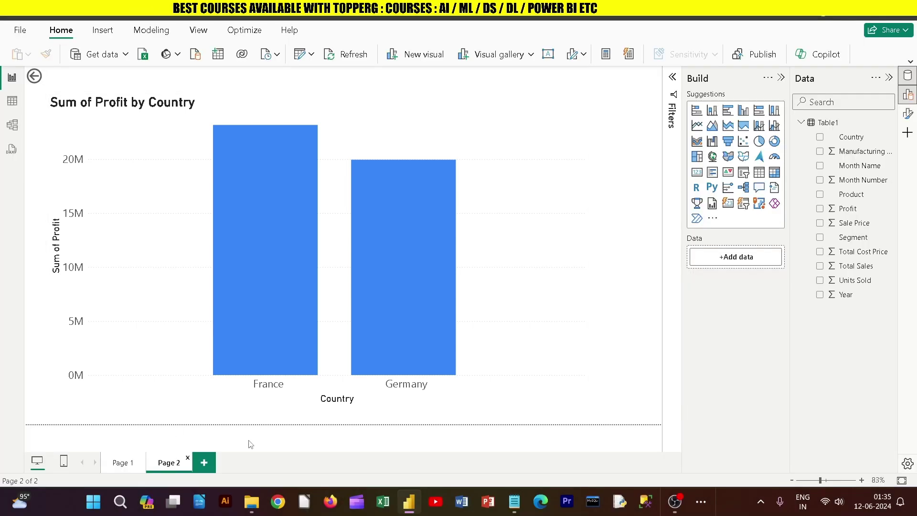
{"action": "left_click", "coordinate": [120, 502]}
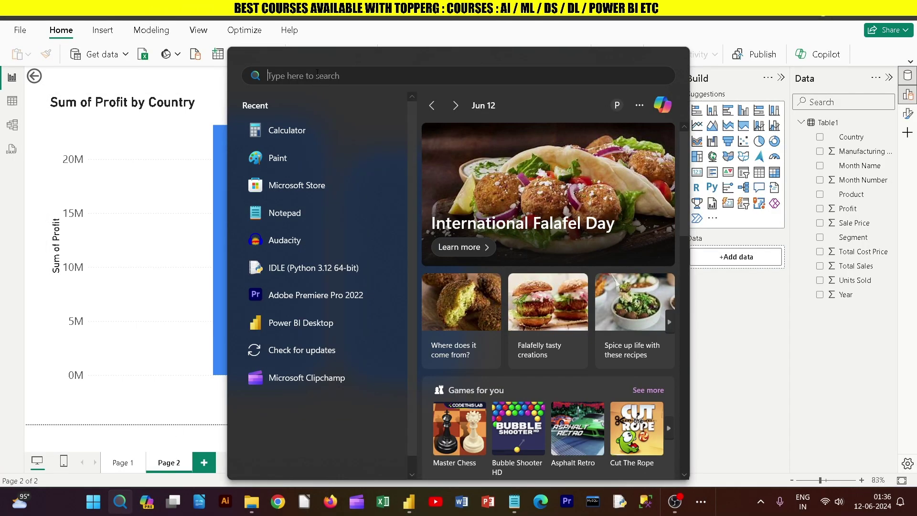
{"action": "type", "text": "ppt"}
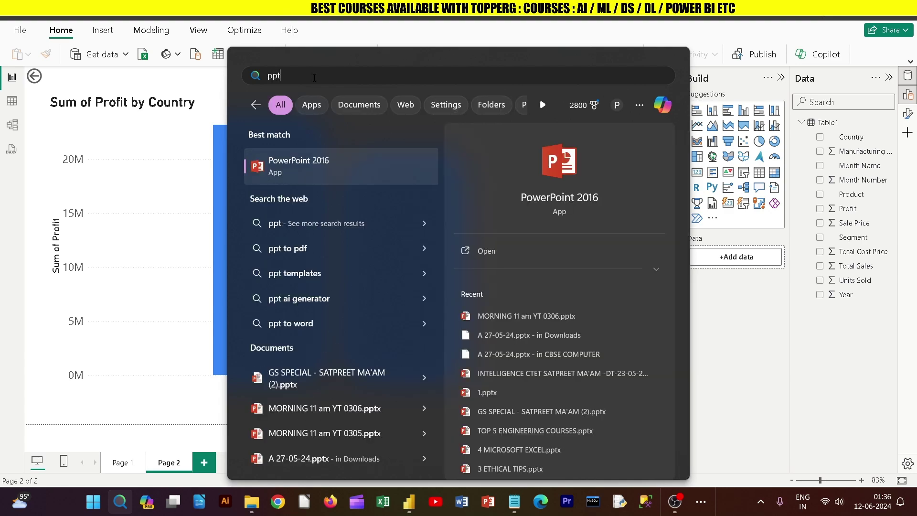
{"action": "key", "text": "Return"}
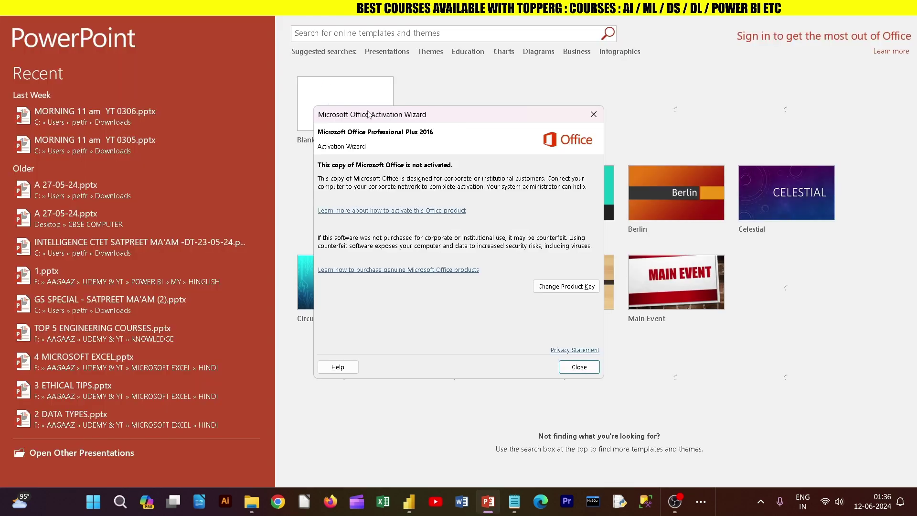
{"action": "key", "text": "Escape"}
{"action": "left_click", "coordinate": [361, 124]}
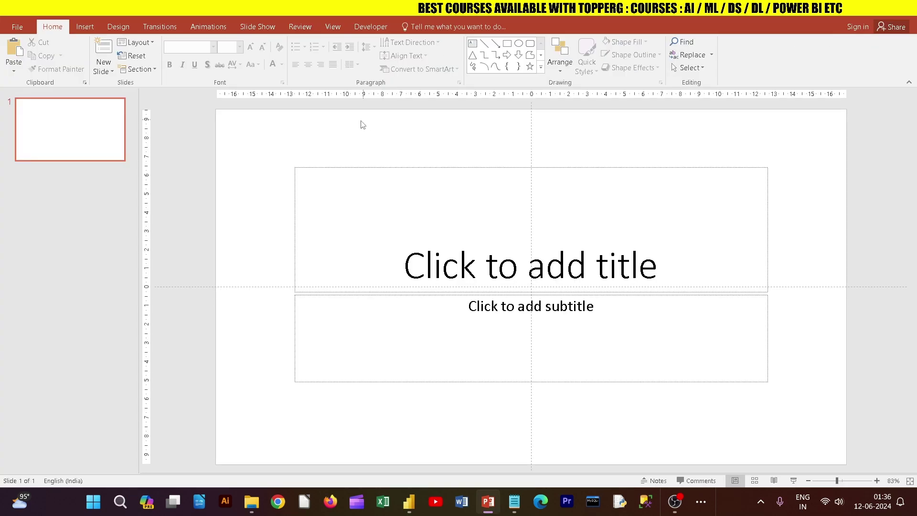
{"action": "key", "text": "ctrl+v"}
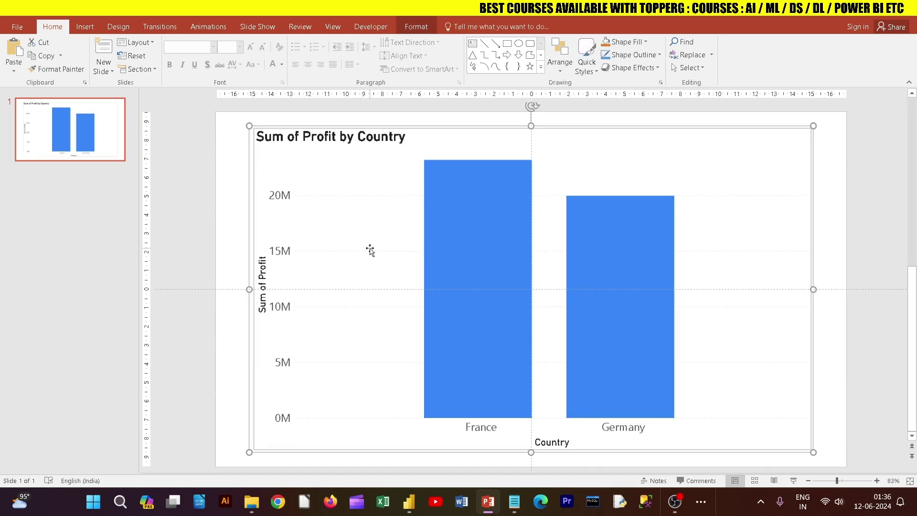
- Add a second slide after the pasted chart, review the first slide, and switch back to Page 2 in Power BI
{"action": "key", "text": "ctrl+m"}
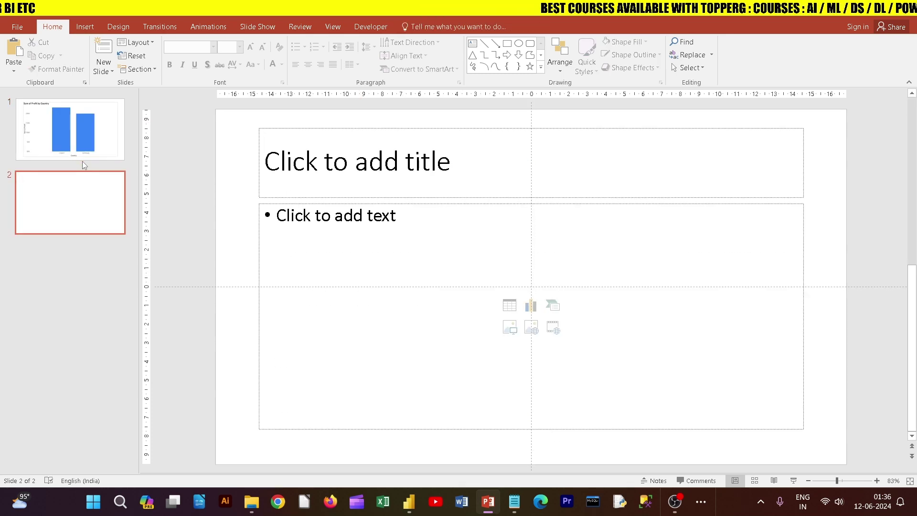
{"action": "key", "text": "alt+Tab"}
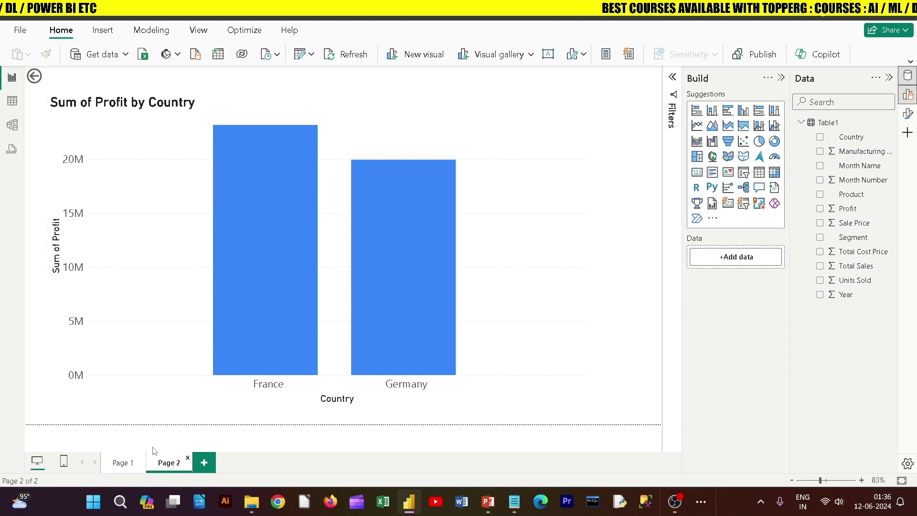
{"action": "key", "text": "alt+Tab"}
{"action": "left_click", "coordinate": [59, 131]}
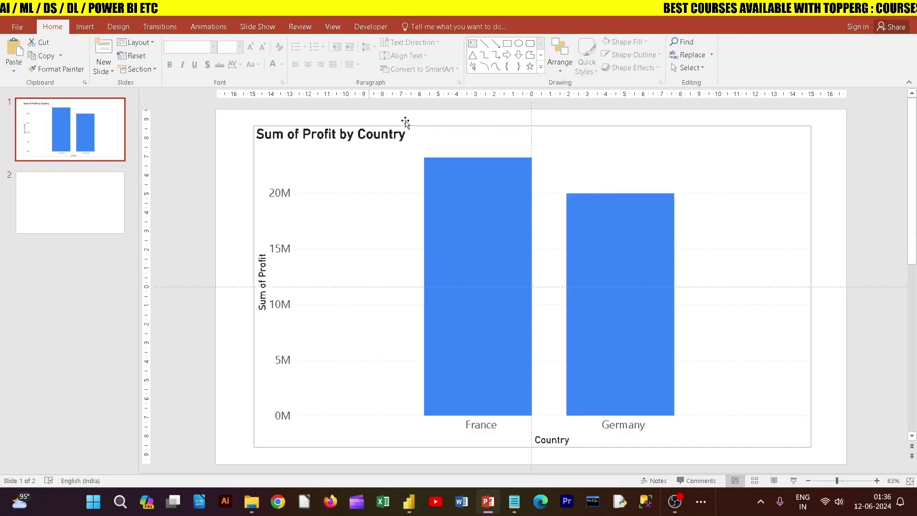
{"action": "key", "text": "alt+Tab"}
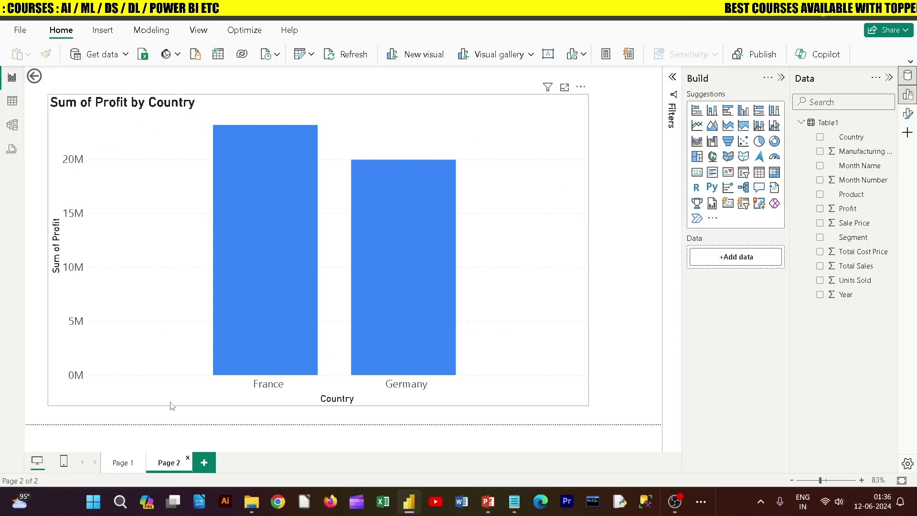
- Compare the Fan column's tooltip on Page 1 with the country tooltips on Page 2 and the chart saved in PowerPoint
{"action": "left_click", "coordinate": [119, 462]}
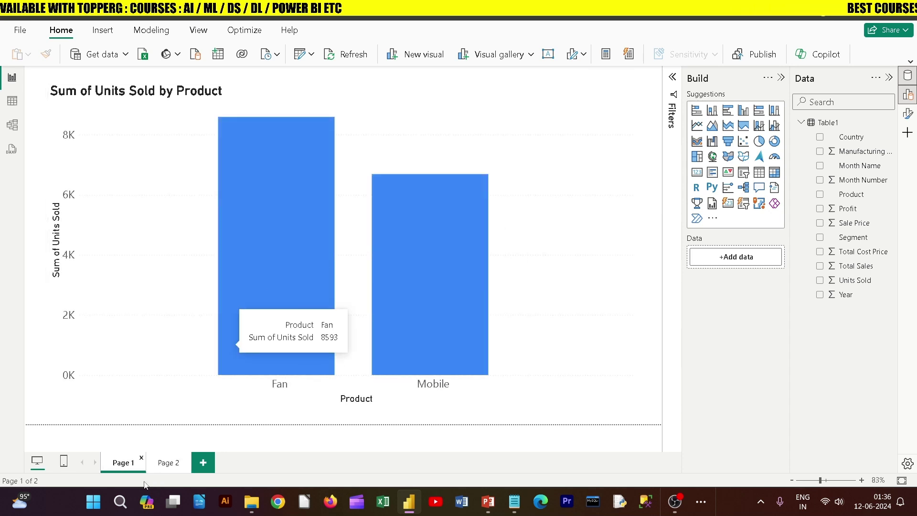
{"action": "left_click", "coordinate": [237, 296], "text": "ctrl"}
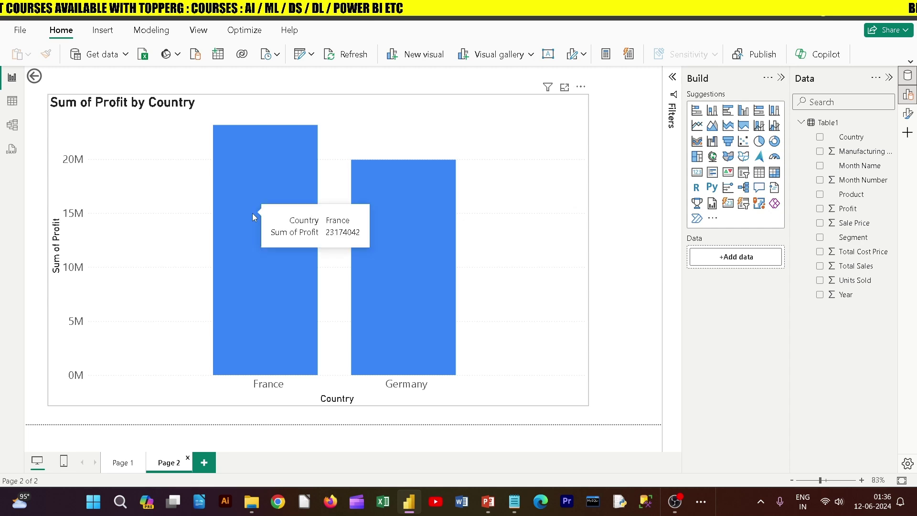
{"action": "key", "text": "alt+Tab"}
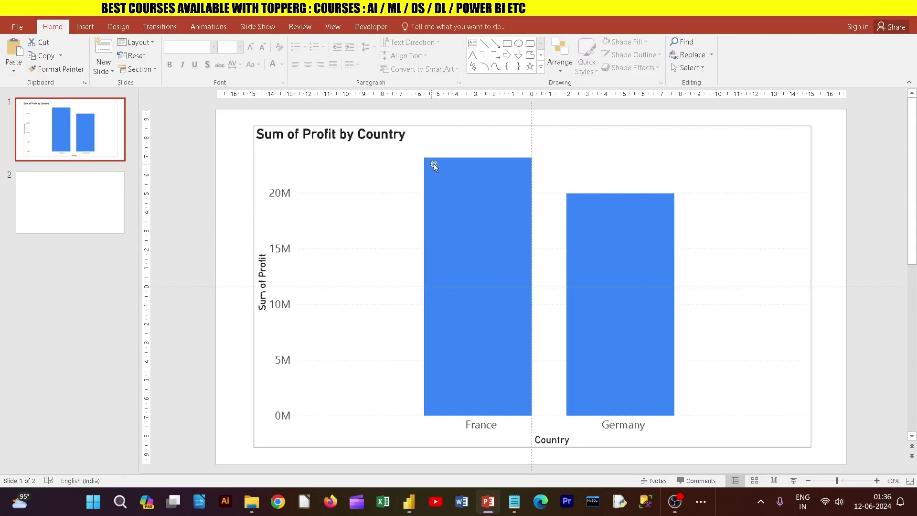
{"action": "key", "text": "alt+Tab"}
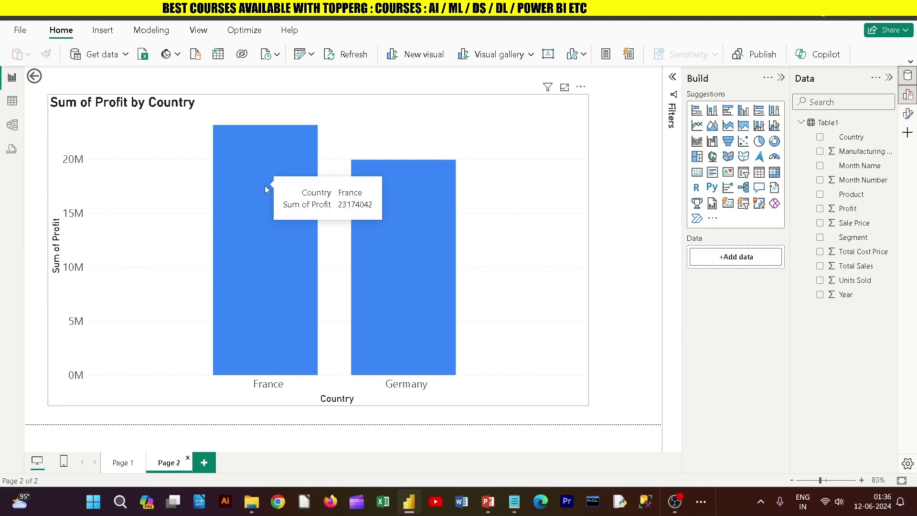
{"action": "mouse_move", "coordinate": [366, 187]}
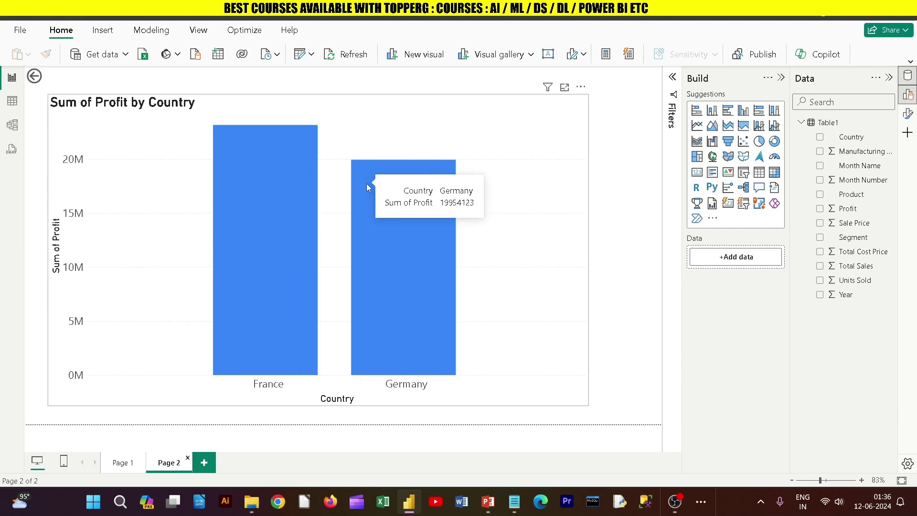
- Capture the whole Page 2 screen with the France column's tooltip showing and paste it onto slide 1 in PowerPoint
{"action": "mouse_move", "coordinate": [299, 171]}
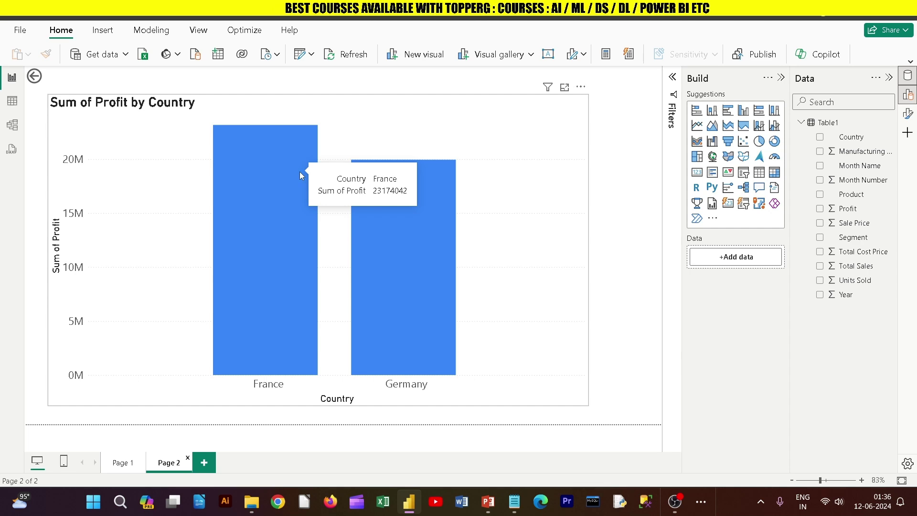
{"action": "key", "text": "super+shift+s"}
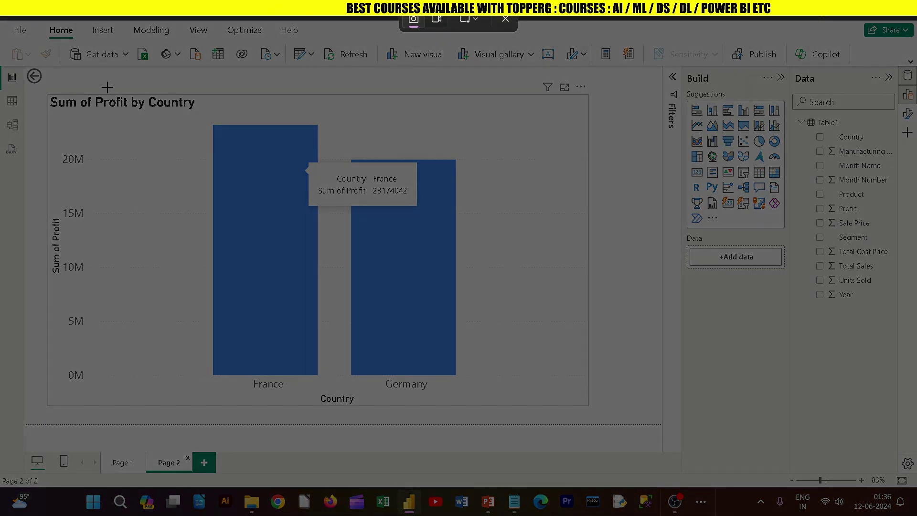
{"action": "left_click_drag", "start_coordinate": [1, 17], "coordinate": [603, 309]}
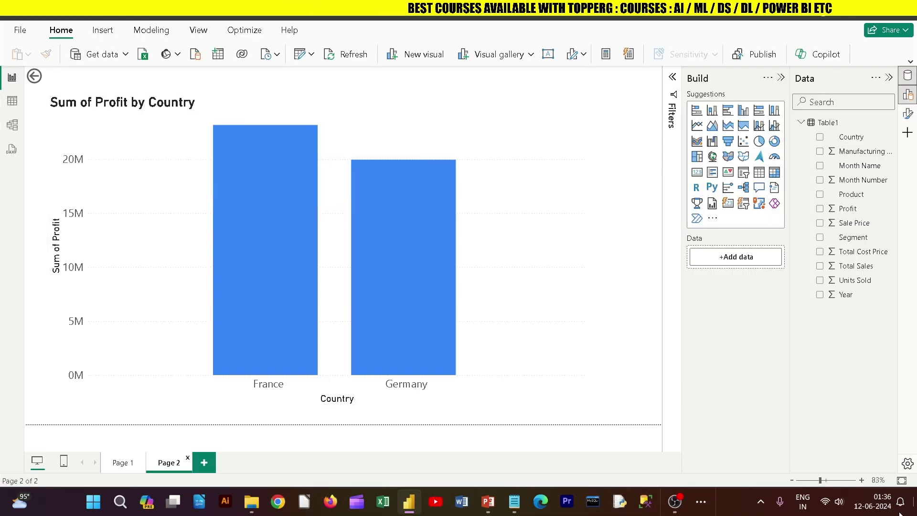
{"action": "key", "text": "alt+Tab"}
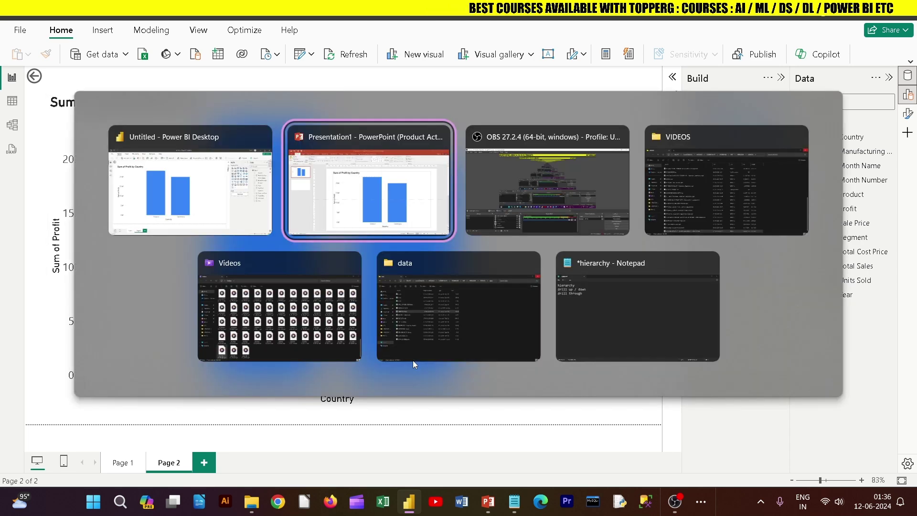
{"action": "double_click", "coordinate": [506, 348]}
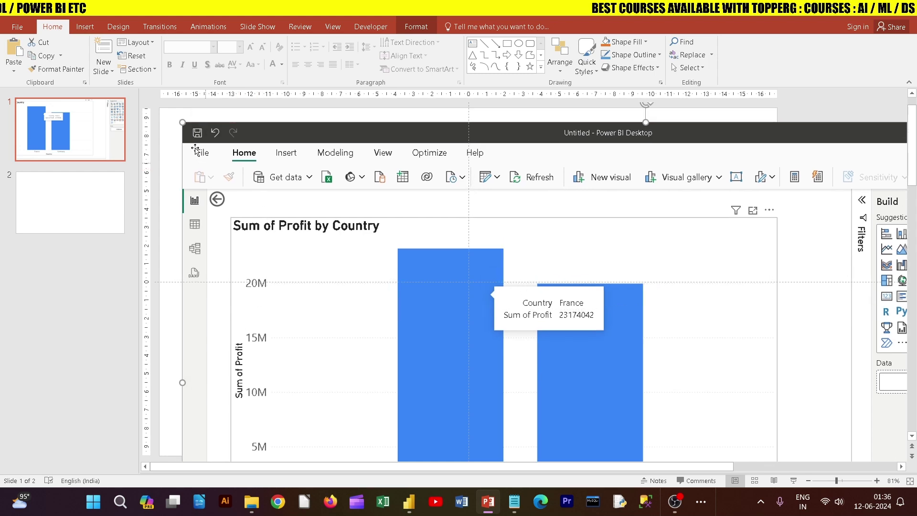
- Resize the pasted screenshot to cover the earlier chart and fill slide 1, and collapse the PowerPoint ribbon
{"action": "left_click_drag", "start_coordinate": [182, 125], "coordinate": [240, 132]}
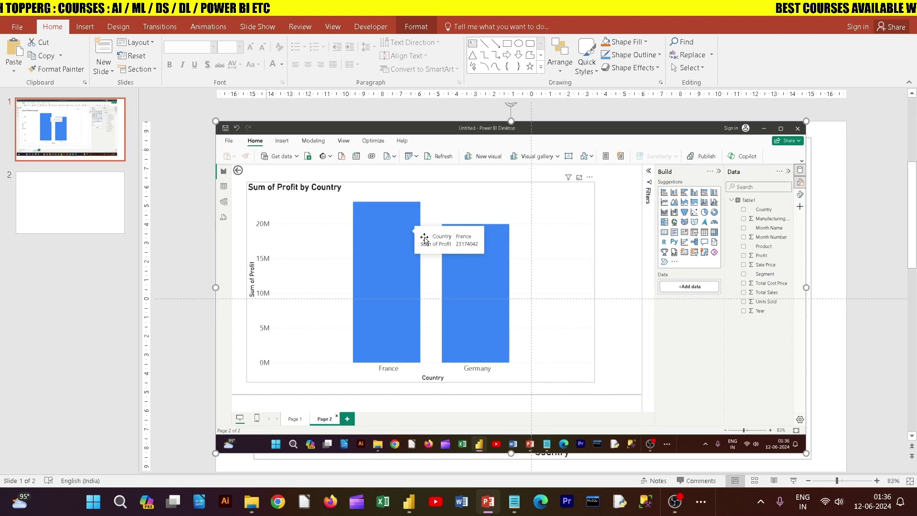
{"action": "left_click_drag", "start_coordinate": [807, 287], "coordinate": [846, 286]}
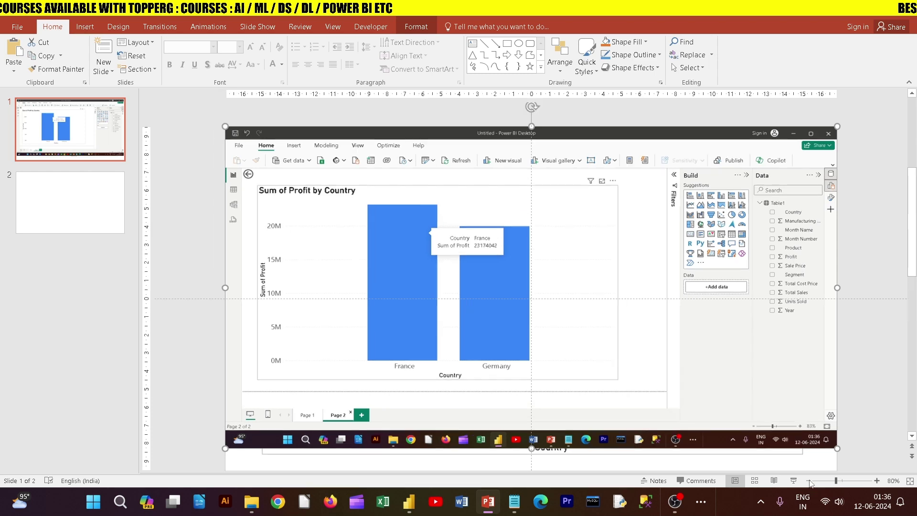
{"action": "left_click_drag", "start_coordinate": [531, 426], "coordinate": [532, 437]}
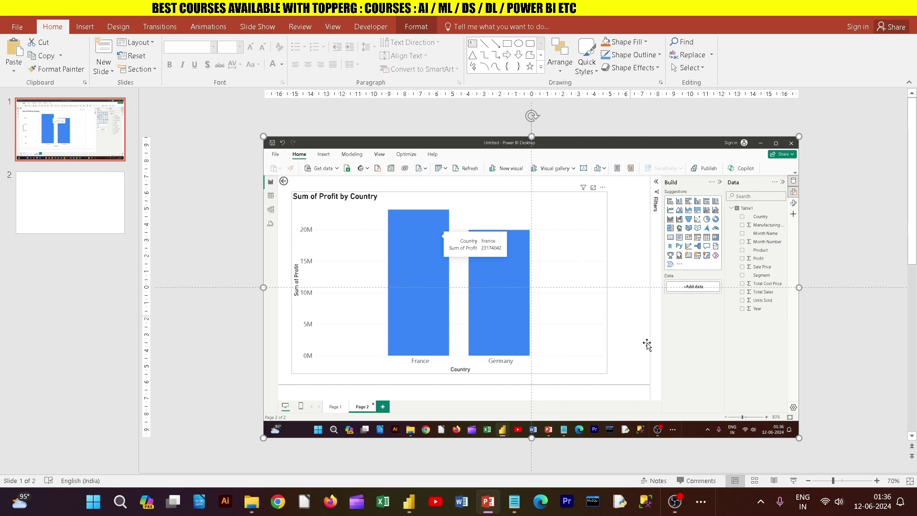
{"action": "left_click", "coordinate": [877, 480]}
{"action": "left_click", "coordinate": [877, 480]}
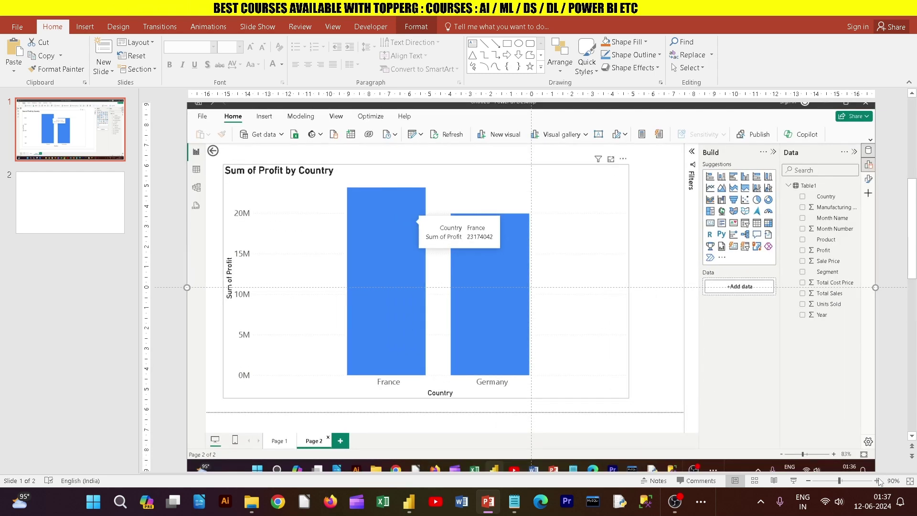
{"action": "double_click", "coordinate": [58, 28]}
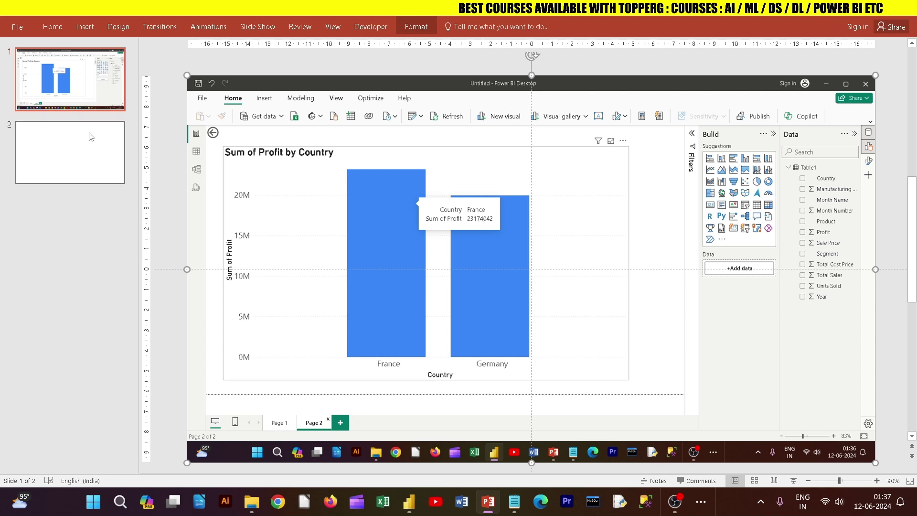
- Select slide 2, switch back to Power BI, and compare the product columns on Page 1 with the profit chart on Page 2
{"action": "left_click", "coordinate": [72, 152]}
{"action": "left_click", "coordinate": [409, 501]}
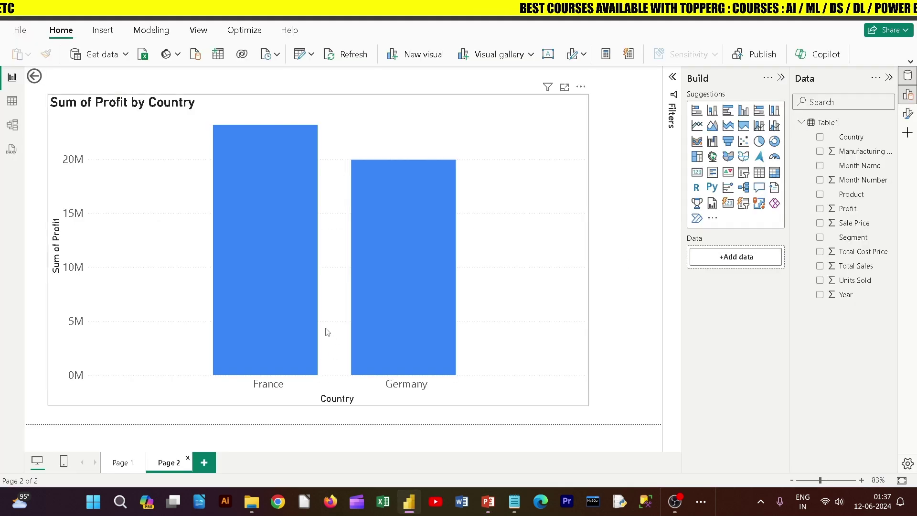
{"action": "left_click", "coordinate": [114, 471]}
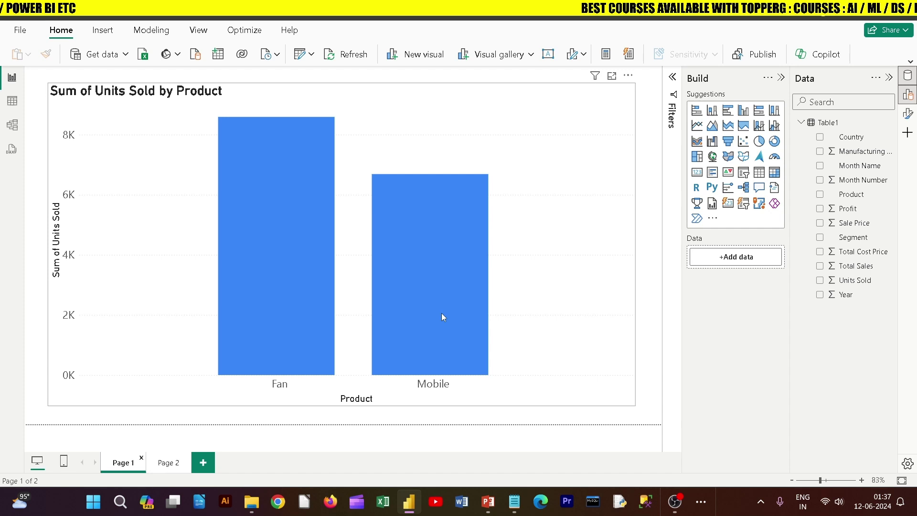
{"action": "mouse_move", "coordinate": [441, 313]}
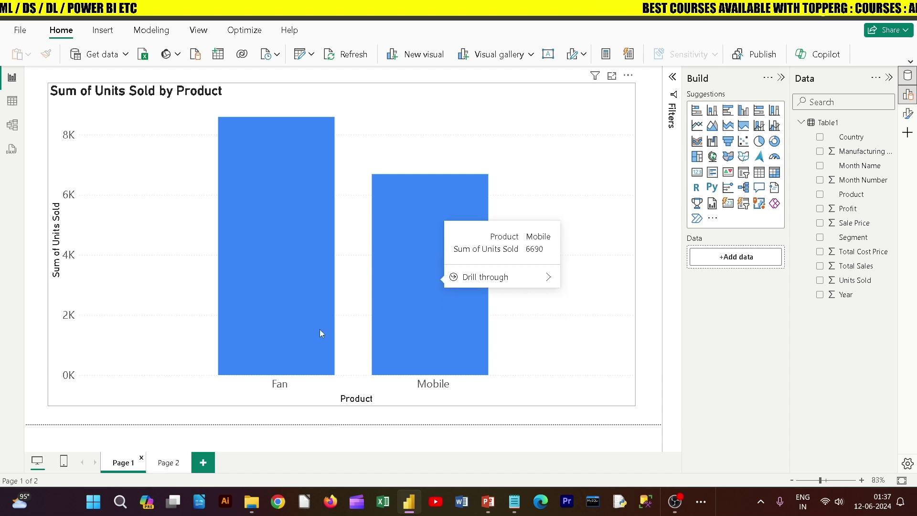
{"action": "left_click", "coordinate": [161, 470]}
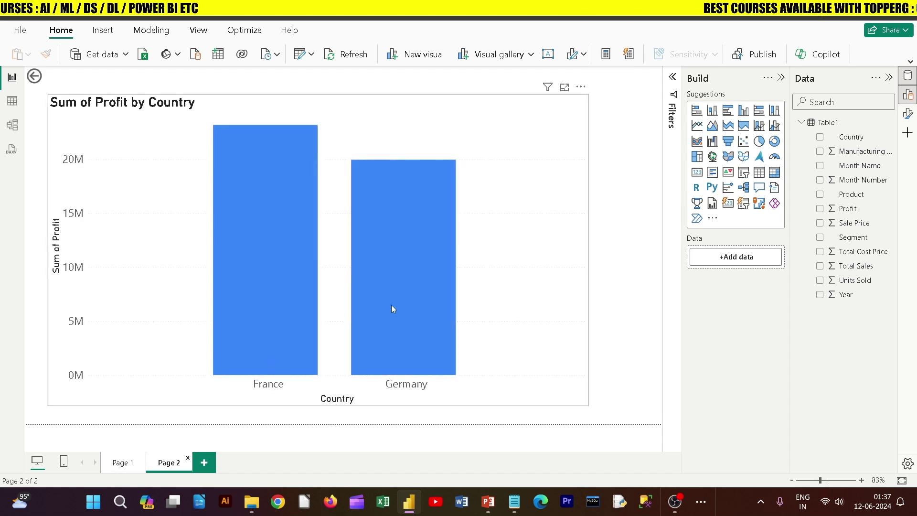
{"action": "left_click", "coordinate": [129, 466]}
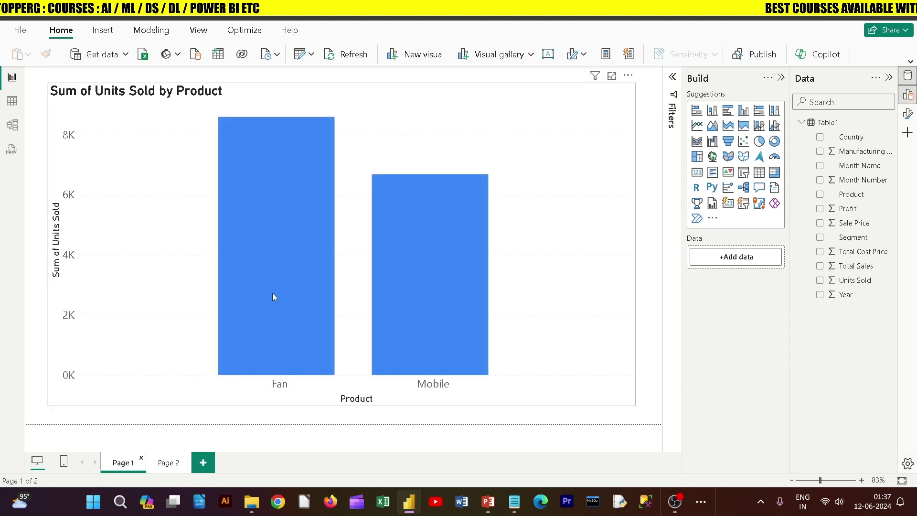
{"action": "mouse_move", "coordinate": [272, 293]}
{"action": "left_click", "coordinate": [168, 462]}
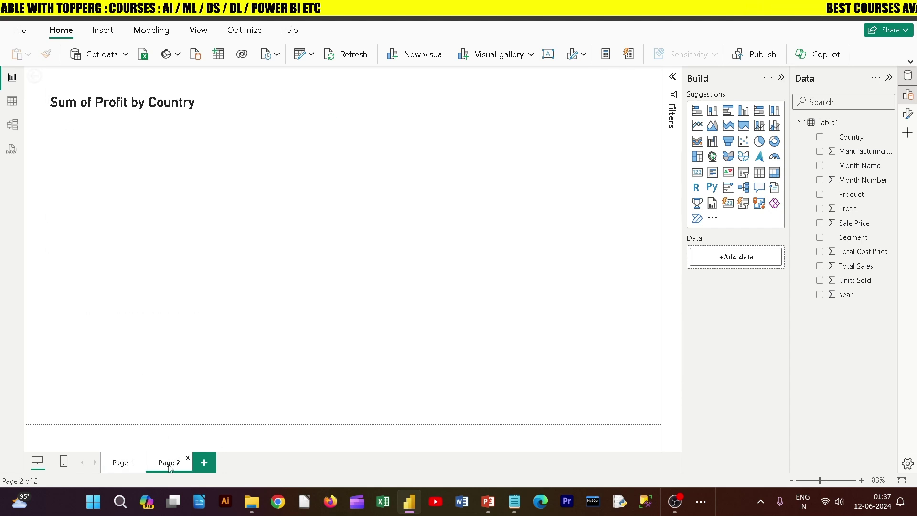
{"action": "left_click", "coordinate": [126, 462]}
{"action": "left_click", "coordinate": [168, 462]}
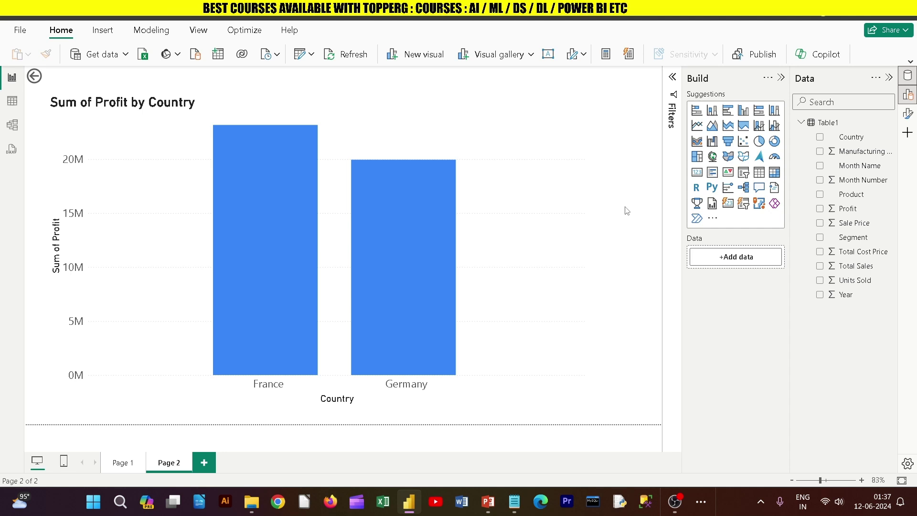
- Keep Page 2's page type as Drillthrough, and remove and re-add Product as its drill-through field, used as category
{"action": "left_click", "coordinate": [907, 113]}
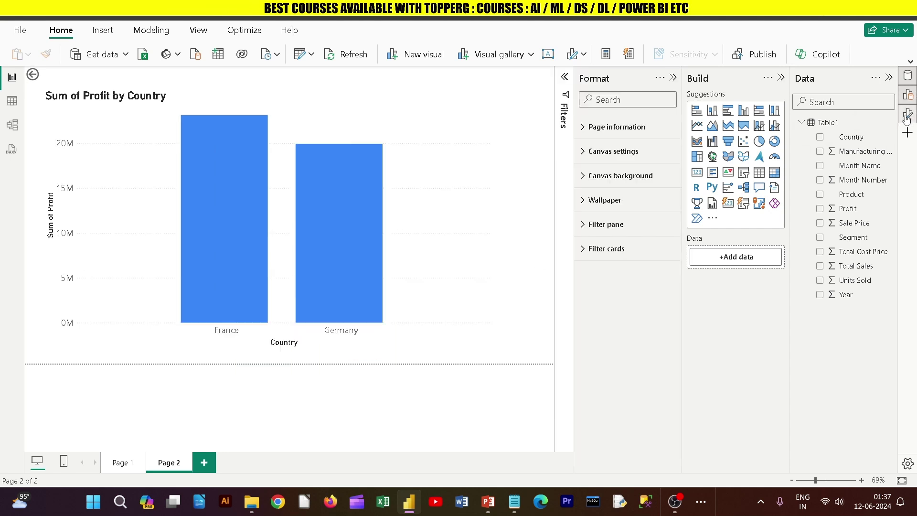
{"action": "left_click", "coordinate": [583, 127]}
{"action": "left_click", "coordinate": [627, 199]}
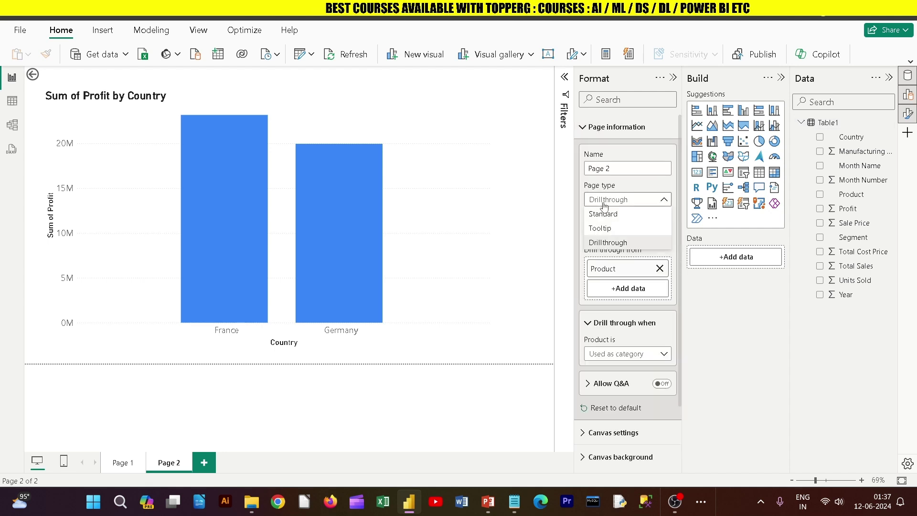
{"action": "left_click", "coordinate": [603, 244]}
{"action": "left_click_drag", "start_coordinate": [606, 267], "coordinate": [562, 268]}
{"action": "left_click", "coordinate": [640, 267]}
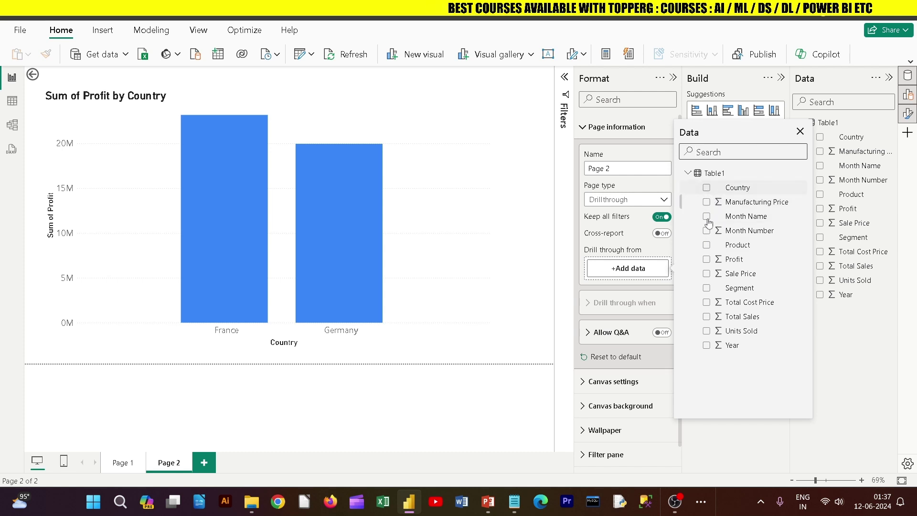
{"action": "left_click", "coordinate": [707, 245]}
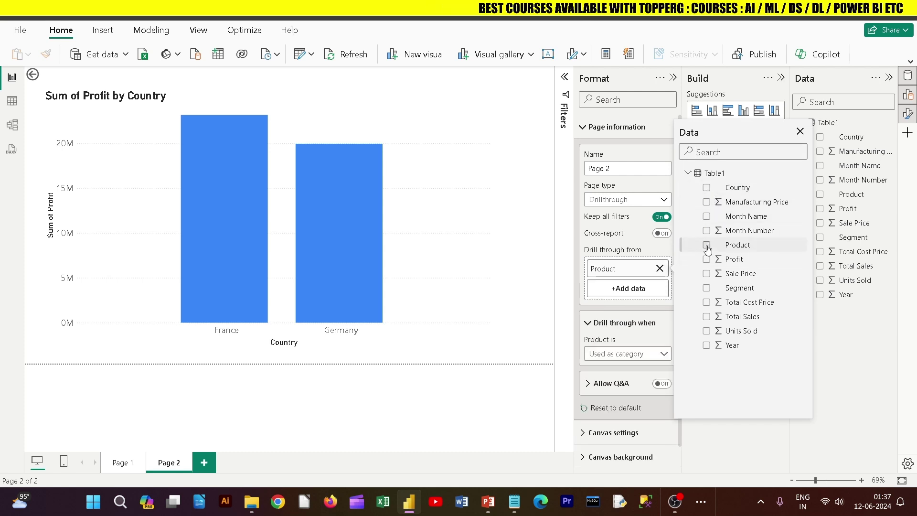
{"action": "left_click", "coordinate": [621, 353]}
{"action": "left_click", "coordinate": [619, 368]}
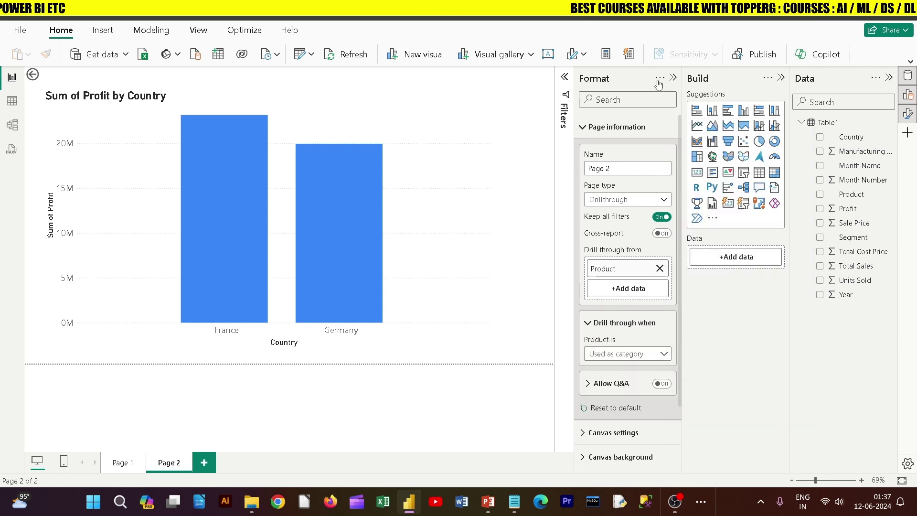
{"action": "left_click", "coordinate": [672, 78]}
- Drill through from the Mobile column on Page 1 to Page 2
{"action": "left_click", "coordinate": [122, 463]}
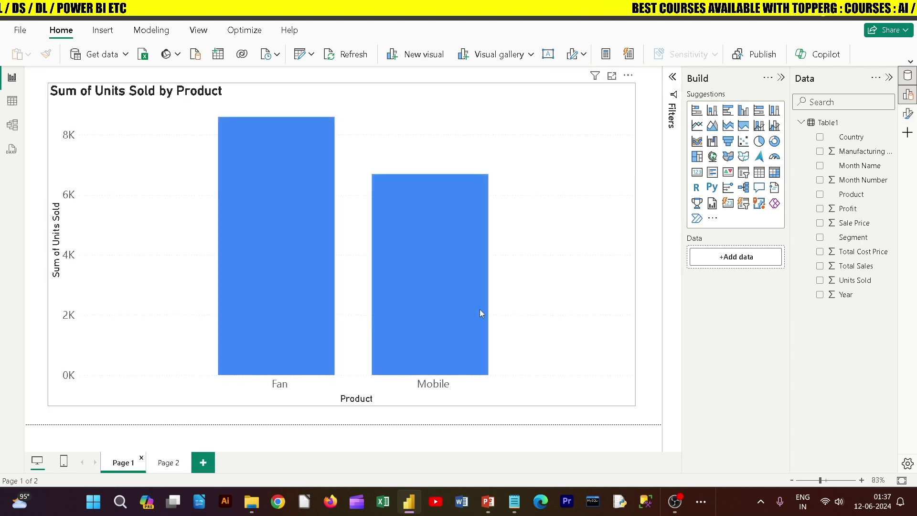
{"action": "right_click", "coordinate": [426, 193]}
{"action": "mouse_move", "coordinate": [426, 272]}
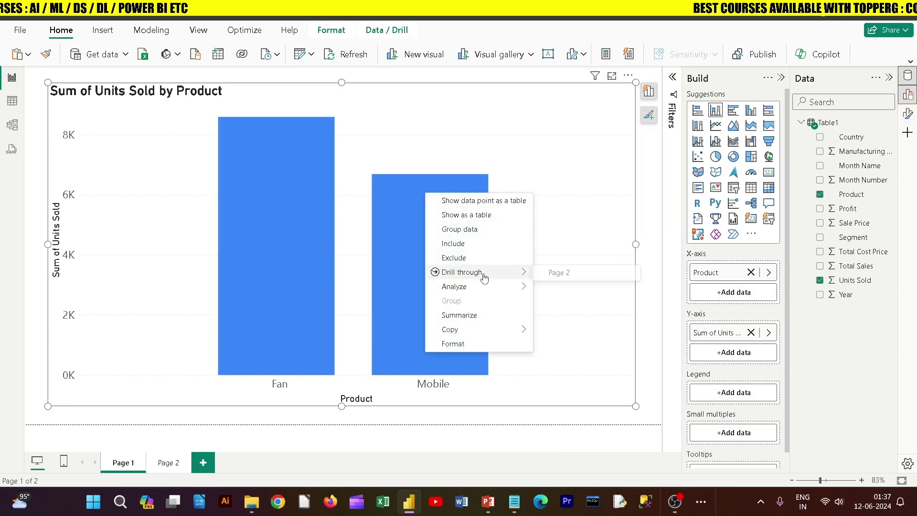
{"action": "right_click", "coordinate": [389, 203]}
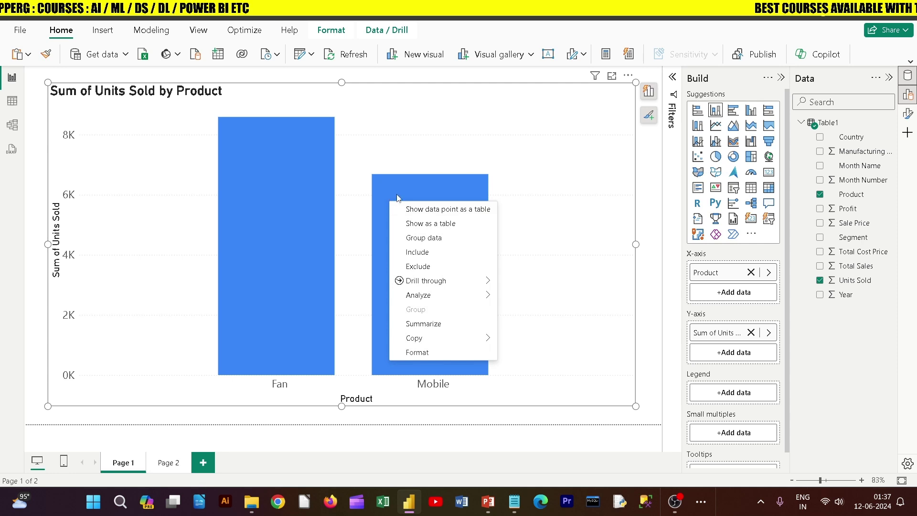
{"action": "right_click", "coordinate": [425, 187]}
{"action": "mouse_move", "coordinate": [477, 266]}
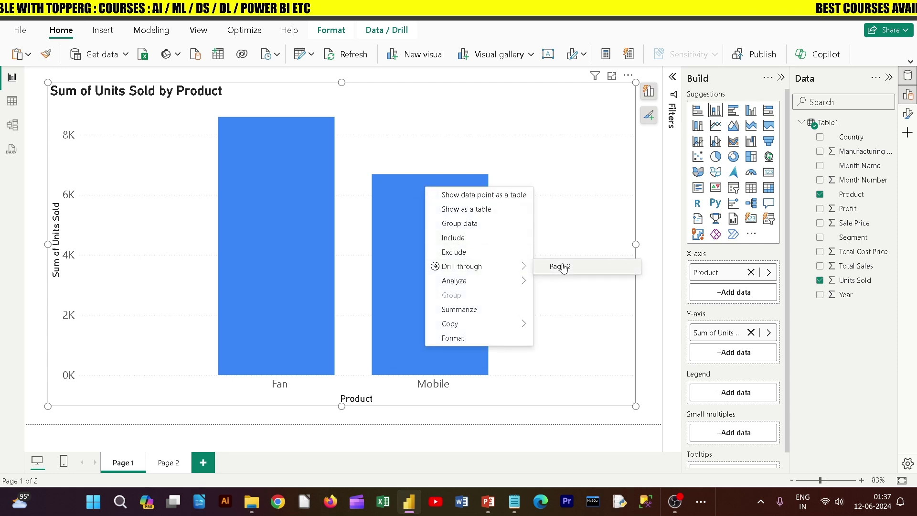
{"action": "left_click", "coordinate": [557, 266]}
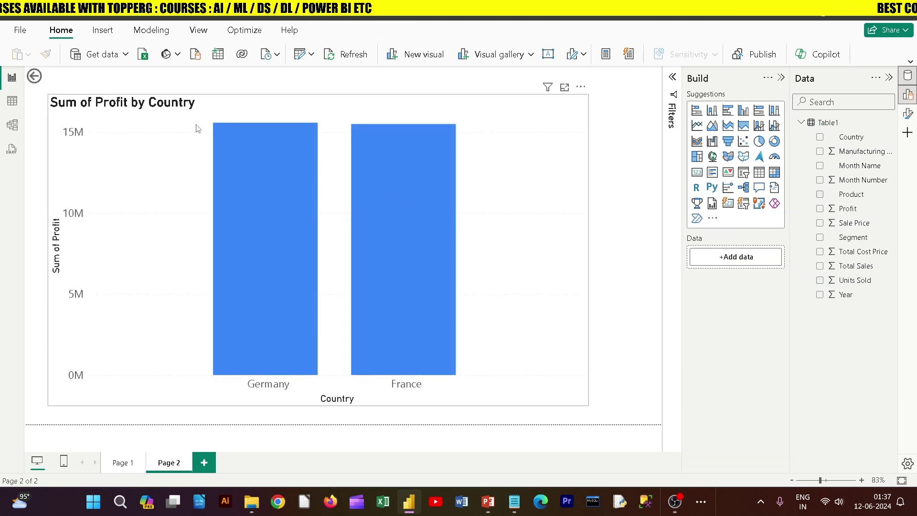
- Capture the Mobile-filtered profit chart with the Germany column's tooltip showing and paste it onto slide 2 in PowerPoint
{"action": "mouse_move", "coordinate": [243, 184]}
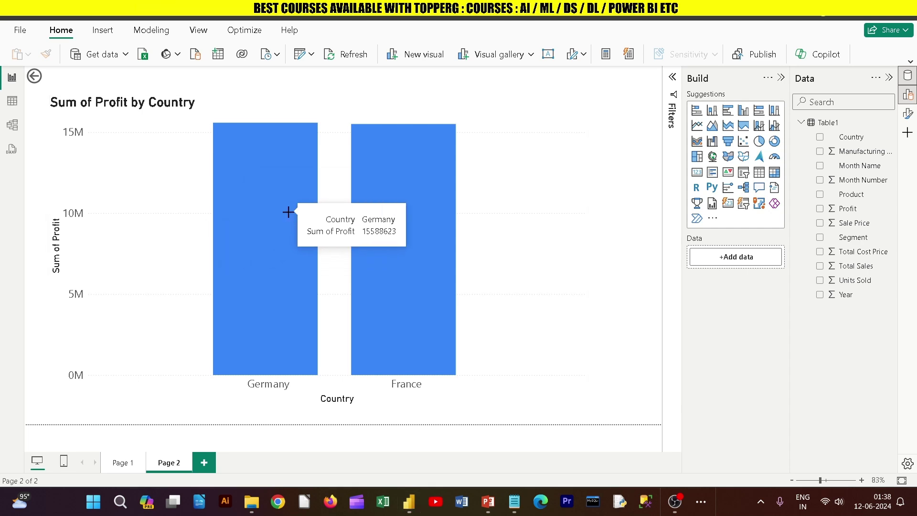
{"action": "key", "text": "super+shift+s"}
{"action": "left_click_drag", "start_coordinate": [221, 200], "coordinate": [597, 410]}
{"action": "key", "text": "alt+Tab"}
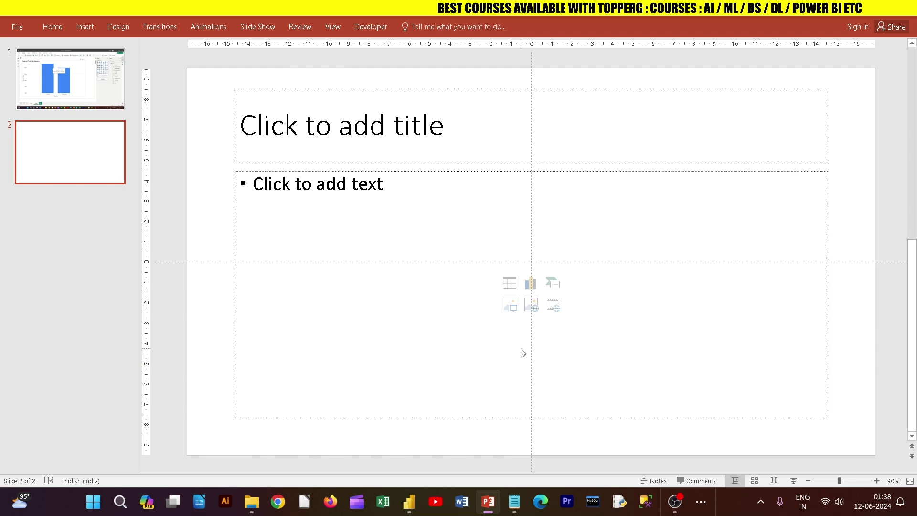
{"action": "key", "text": "ctrl+v"}
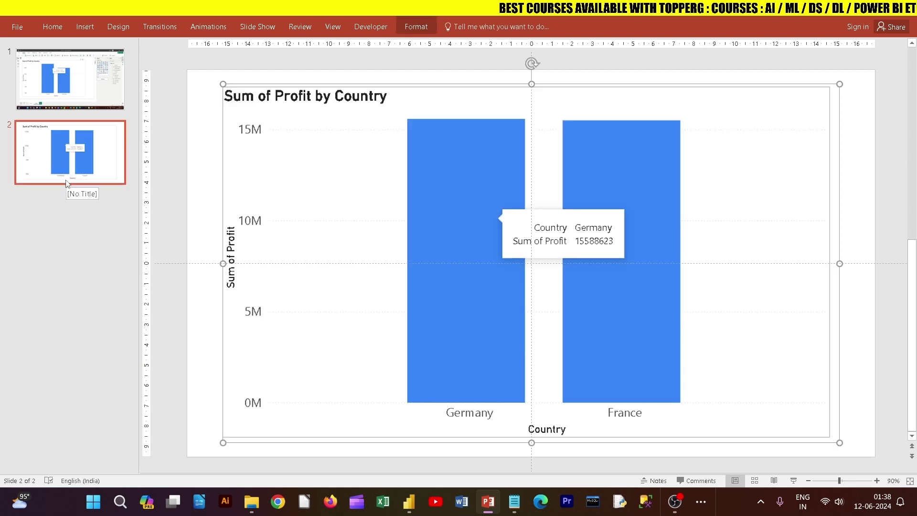
- Add a new blank slide after slide 2, switch back to Power BI, and inspect the France column's profit on Page 2
{"action": "key", "text": "Return"}
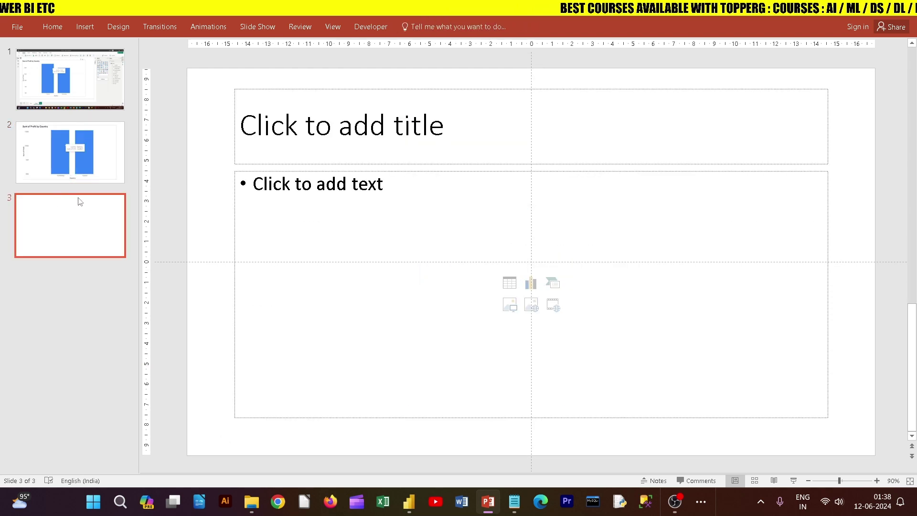
{"action": "left_click", "coordinate": [70, 167]}
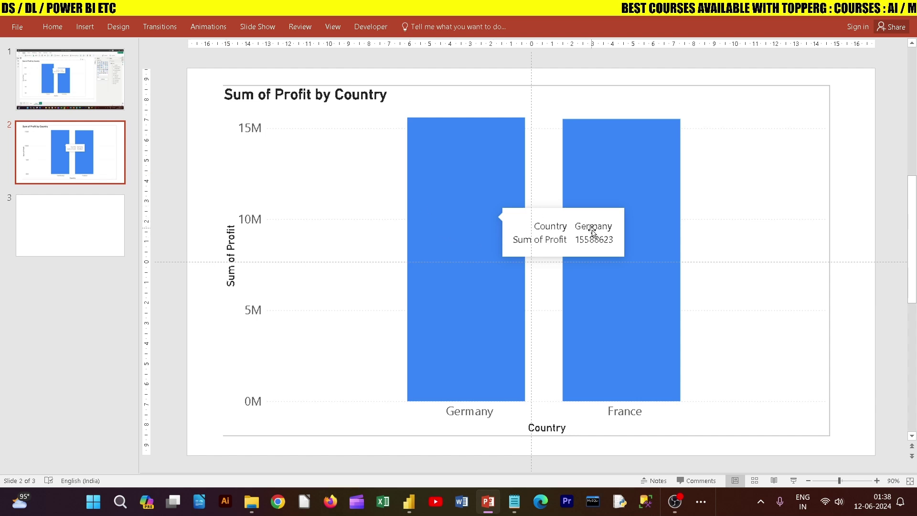
{"action": "key", "text": "alt+Tab"}
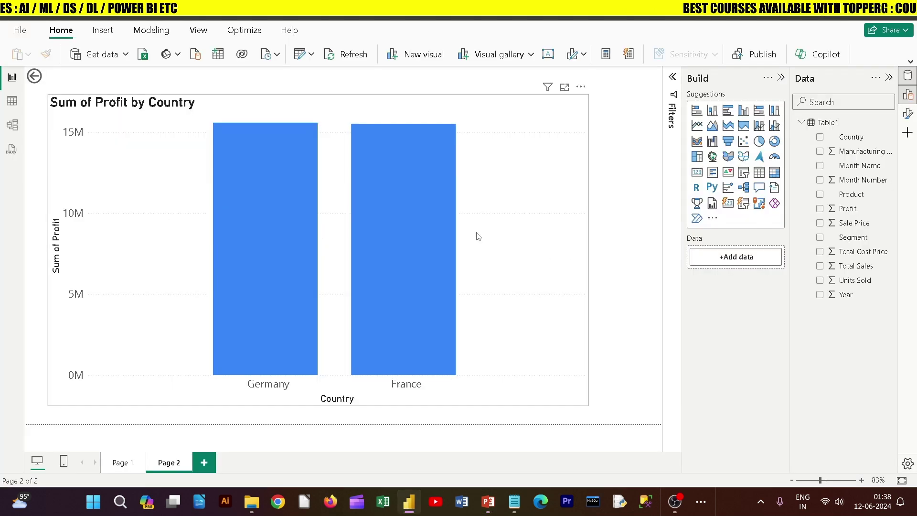
{"action": "mouse_move", "coordinate": [408, 201]}
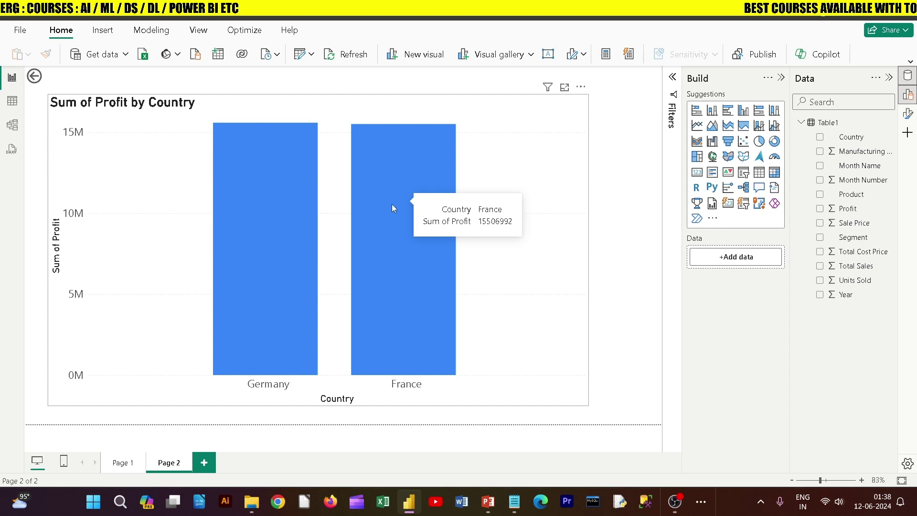
- Drill through from the Fan column on Page 1 to Page 2
{"action": "left_click", "coordinate": [130, 464]}
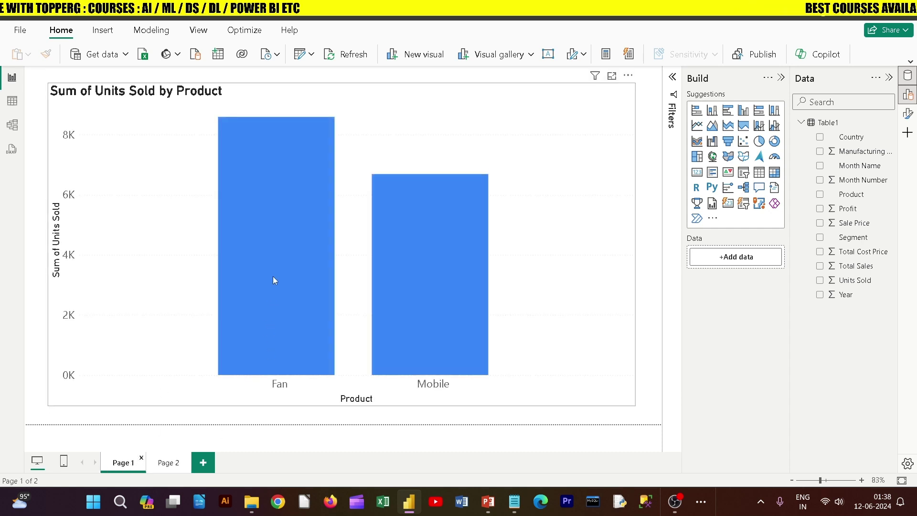
{"action": "right_click", "coordinate": [274, 195]}
{"action": "mouse_move", "coordinate": [318, 280]}
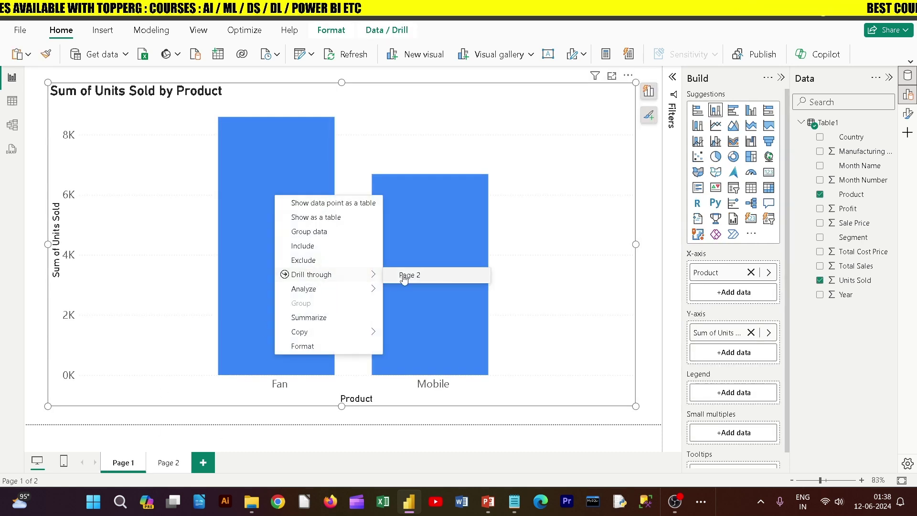
{"action": "left_click", "coordinate": [423, 277]}
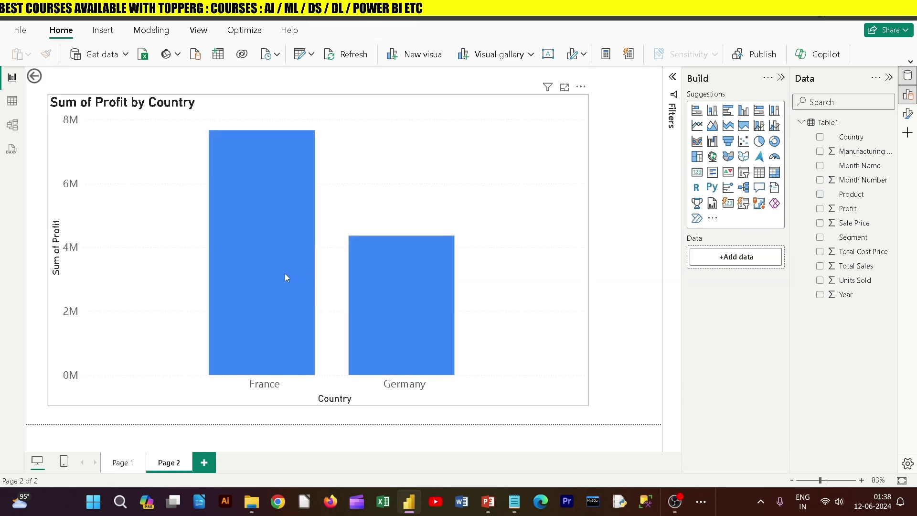
{"action": "mouse_move", "coordinate": [280, 264]}
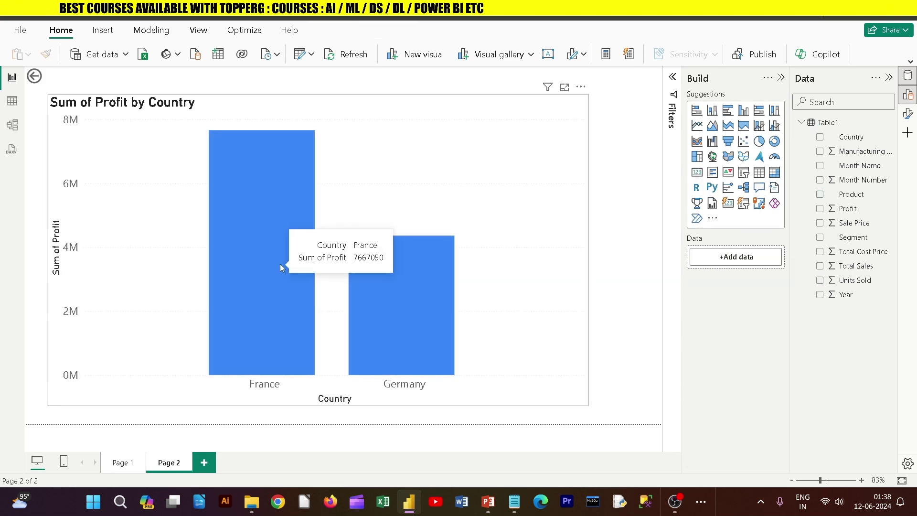
- Capture the Fan-filtered profit chart on Page 2 with the France column's tooltip showing and paste it onto slide 3 in PowerPoint
{"action": "left_click", "coordinate": [125, 462]}
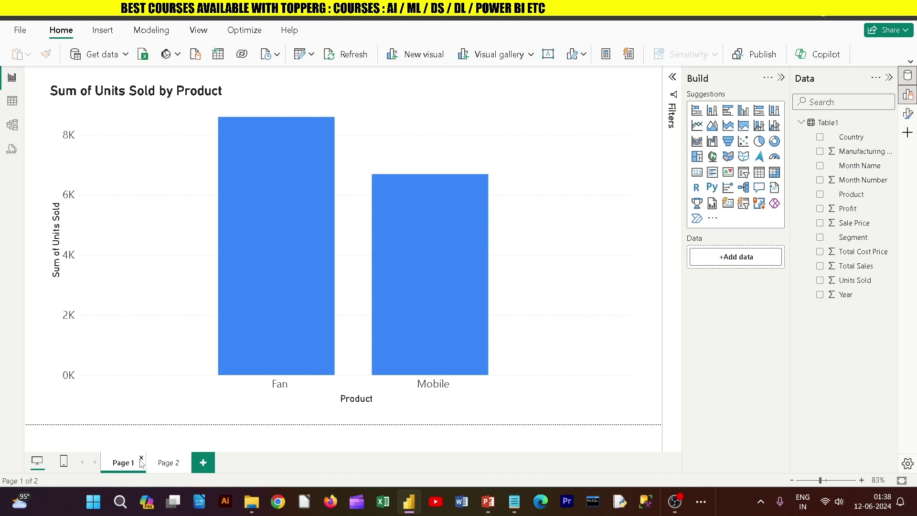
{"action": "left_click", "coordinate": [165, 466]}
{"action": "mouse_move", "coordinate": [376, 319]}
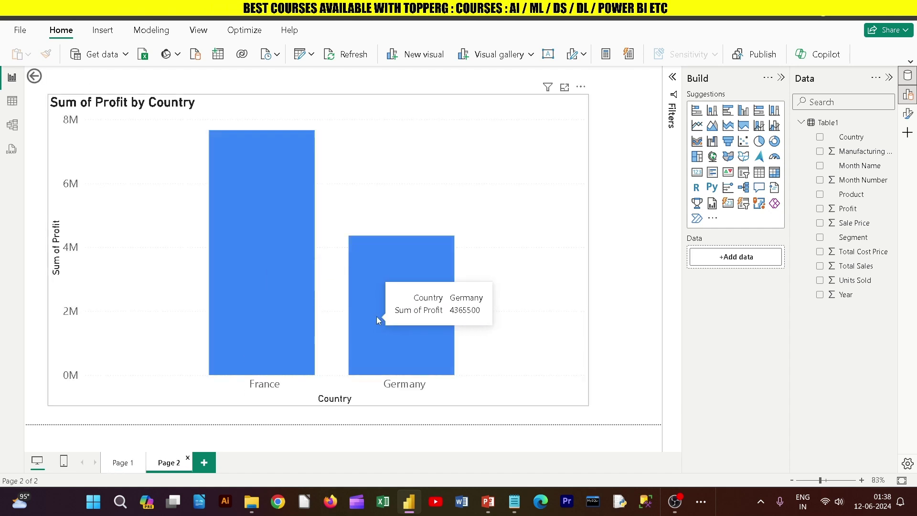
{"action": "mouse_move", "coordinate": [280, 275]}
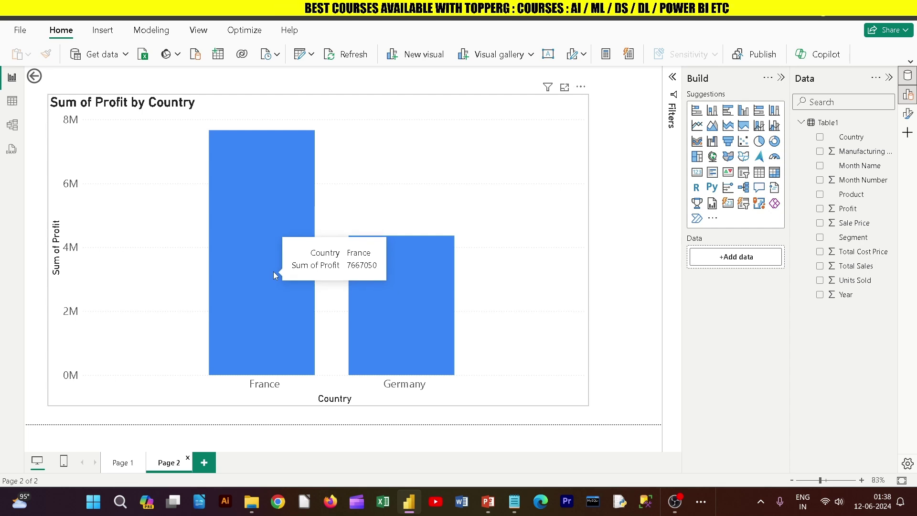
{"action": "key", "text": "super+shift+s"}
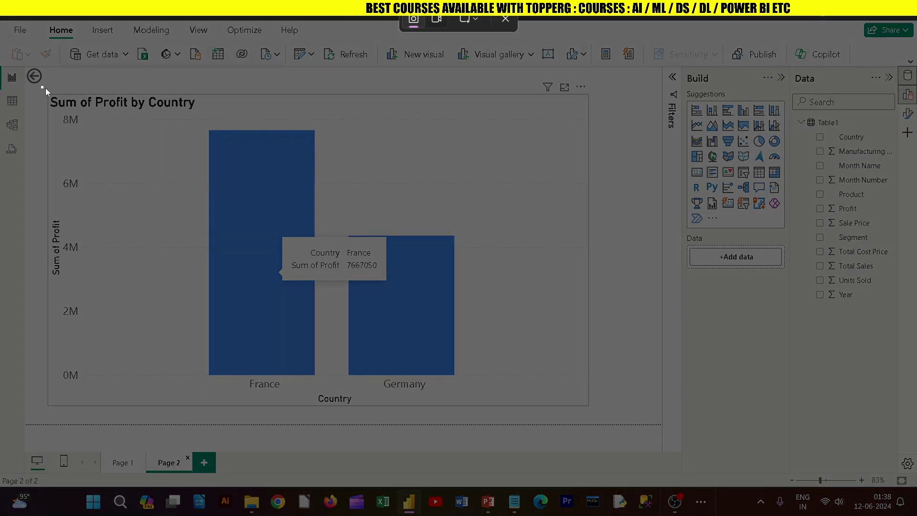
{"action": "left_click_drag", "start_coordinate": [42, 87], "coordinate": [591, 409]}
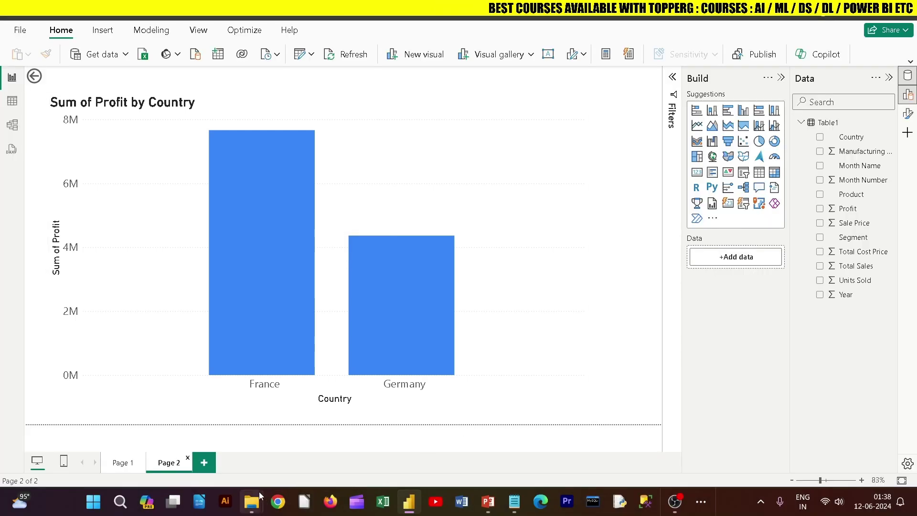
{"action": "left_click", "coordinate": [484, 501]}
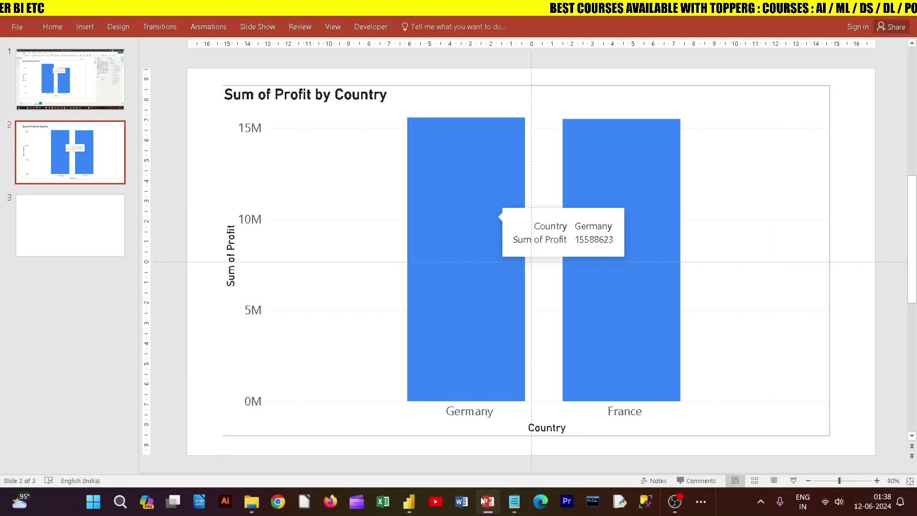
{"action": "left_click", "coordinate": [72, 215]}
{"action": "key", "text": "ctrl+v"}
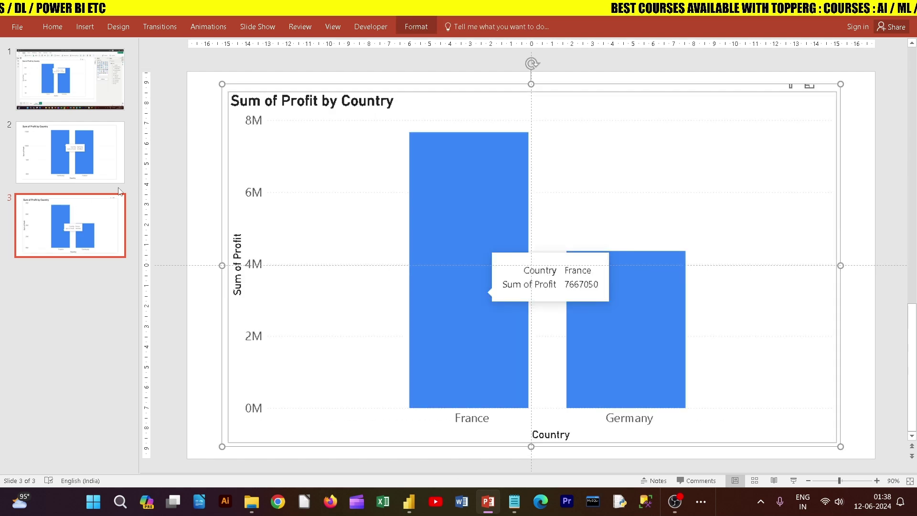
{"action": "key", "text": "ctrl+s"}
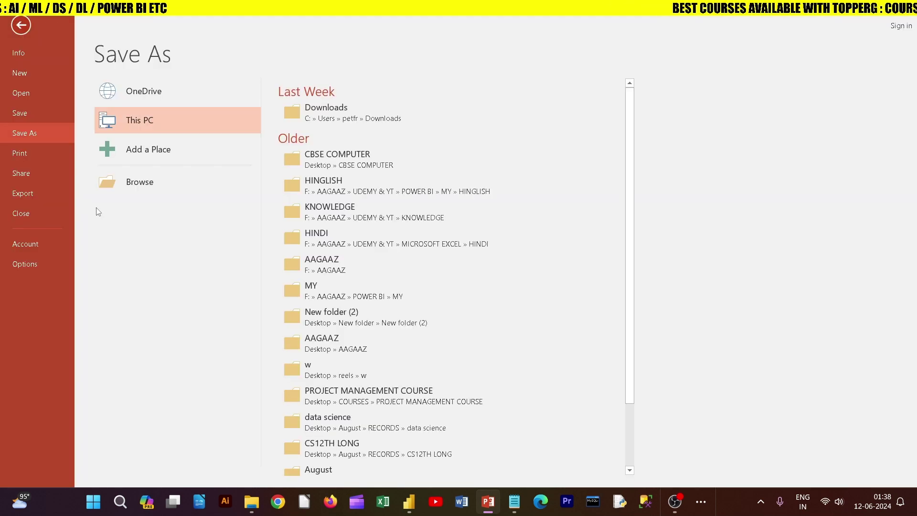
{"action": "key", "text": "Escape"}
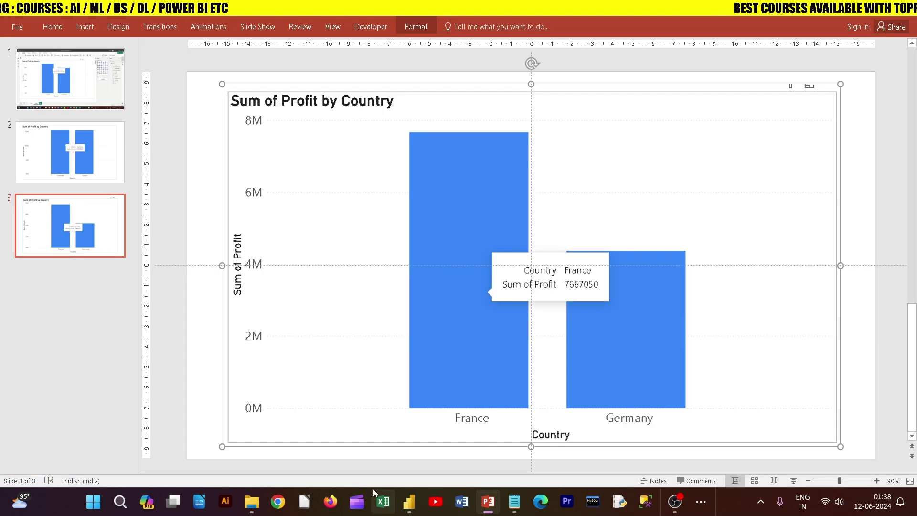
- Open DRILL UP AND DOWN.xlsx from the data folder in Excel and dismiss the Office activation wizard
{"action": "mouse_move", "coordinate": [250, 507]}
{"action": "left_click", "coordinate": [145, 449]}
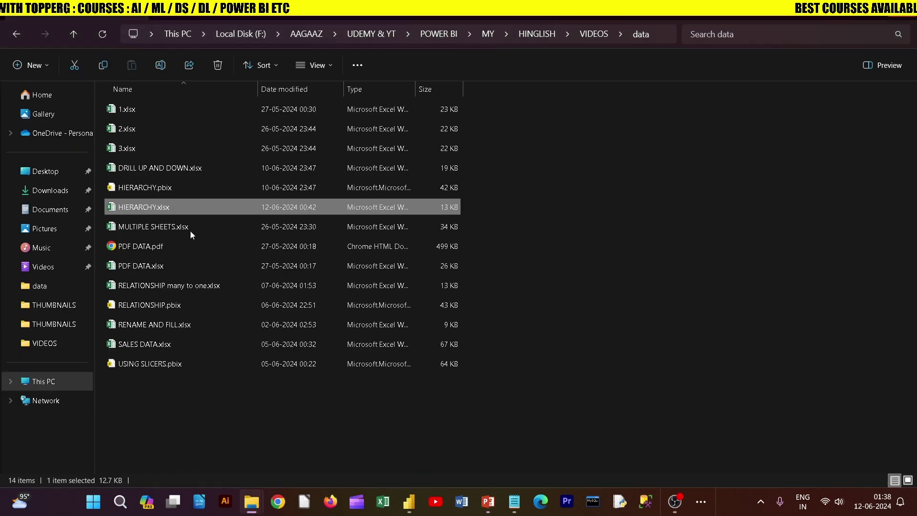
{"action": "key", "text": "F2"}
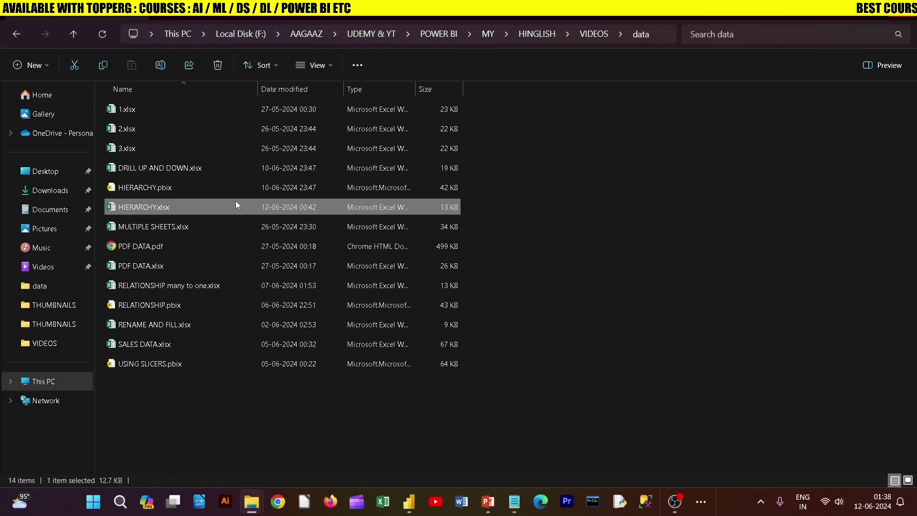
{"action": "left_click", "coordinate": [213, 170]}
{"action": "double_click", "coordinate": [264, 169]}
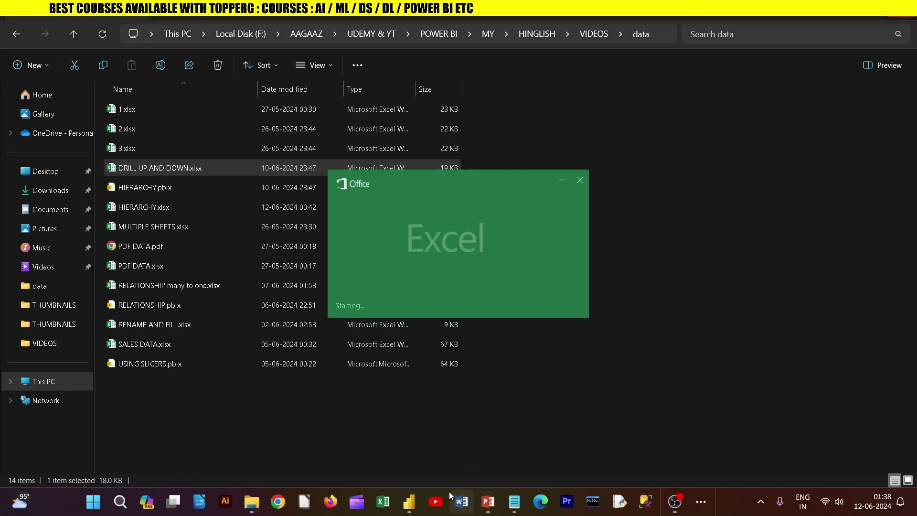
{"action": "left_click", "coordinate": [412, 500]}
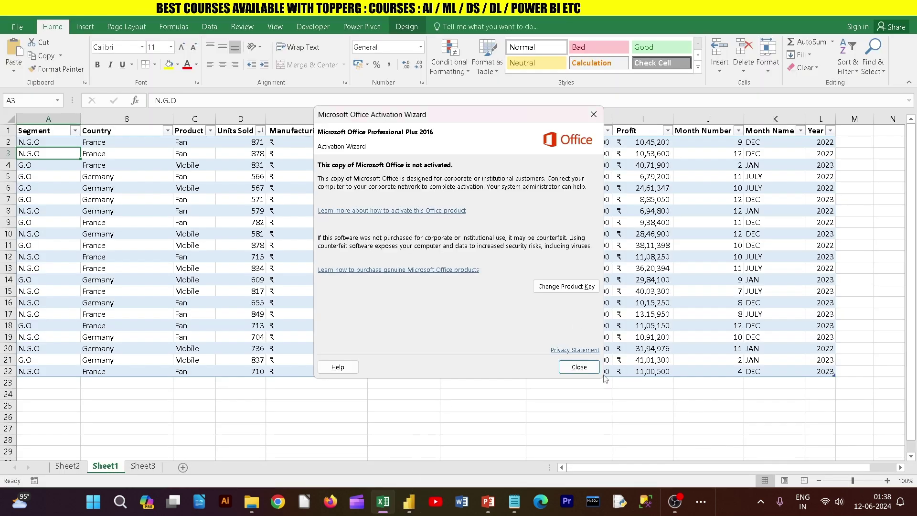
{"action": "left_click", "coordinate": [579, 367]}
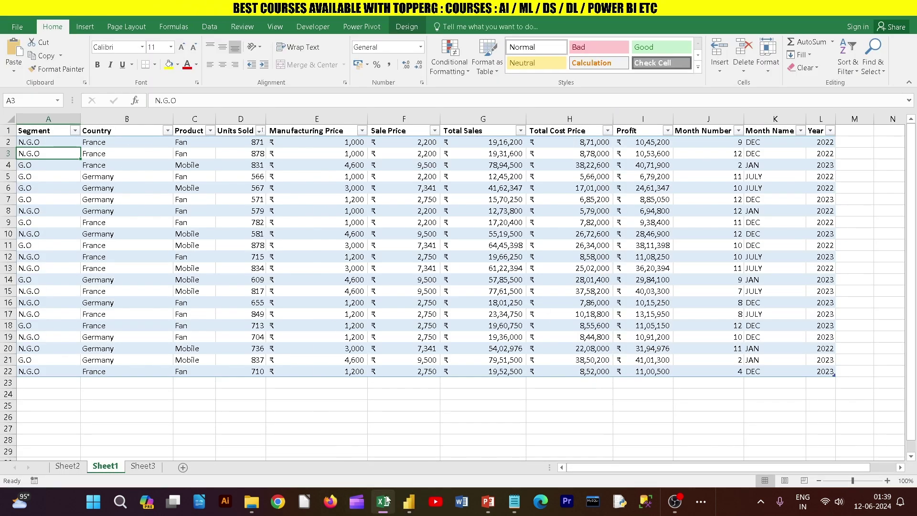
- Compare the unfiltered France profit on slide 1 in PowerPoint with the source table on Sheet1 in Excel
{"action": "mouse_move", "coordinate": [403, 503]}
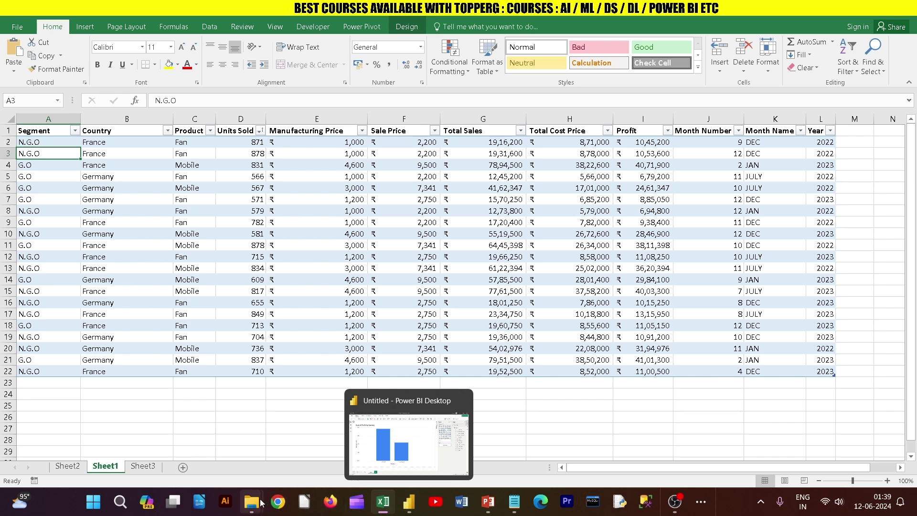
{"action": "key", "text": "alt+Tab"}
{"action": "key", "text": "alt+Tab"}
{"action": "key", "text": "alt+Tab"}
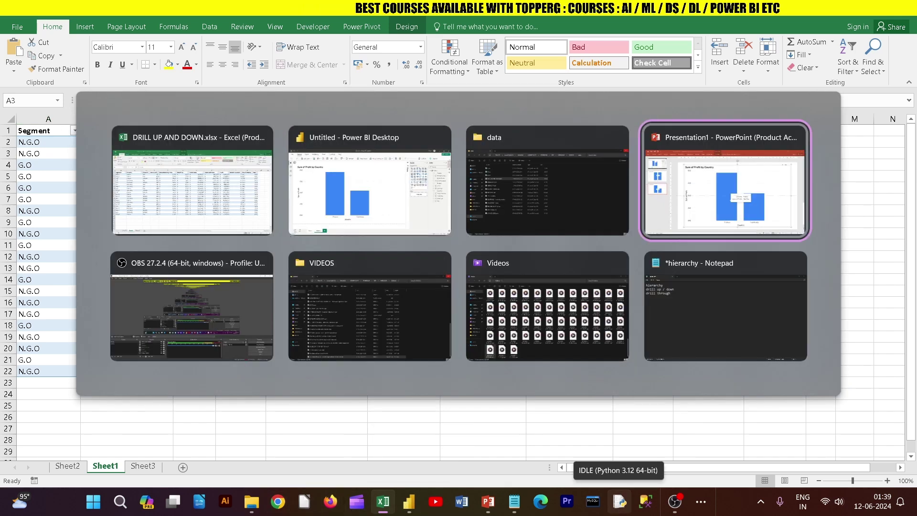
{"action": "left_click", "coordinate": [90, 93]}
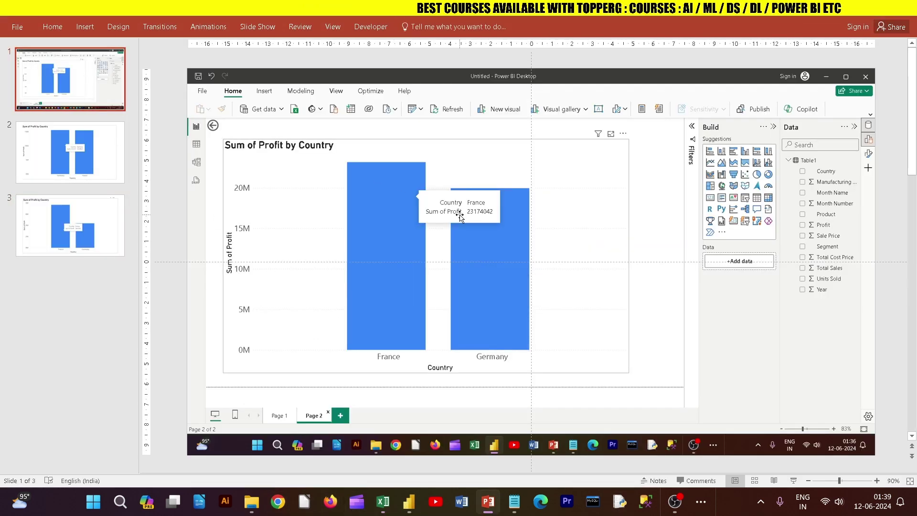
{"action": "key", "text": "alt+Tab"}
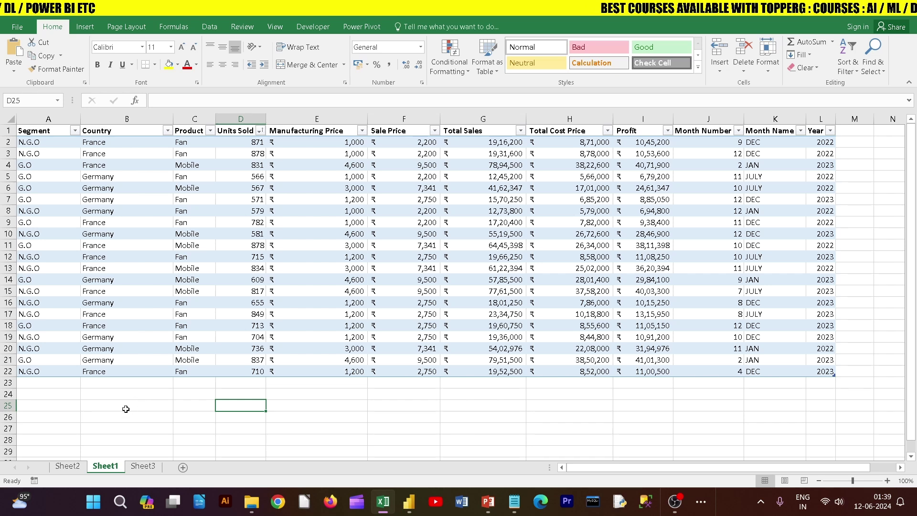
{"action": "key", "text": "alt+Tab"}
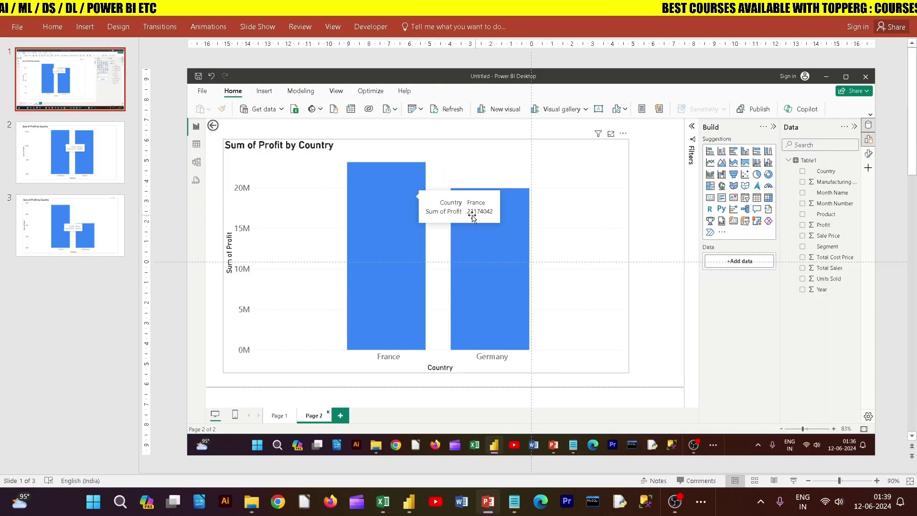
{"action": "key", "text": "alt+Tab"}
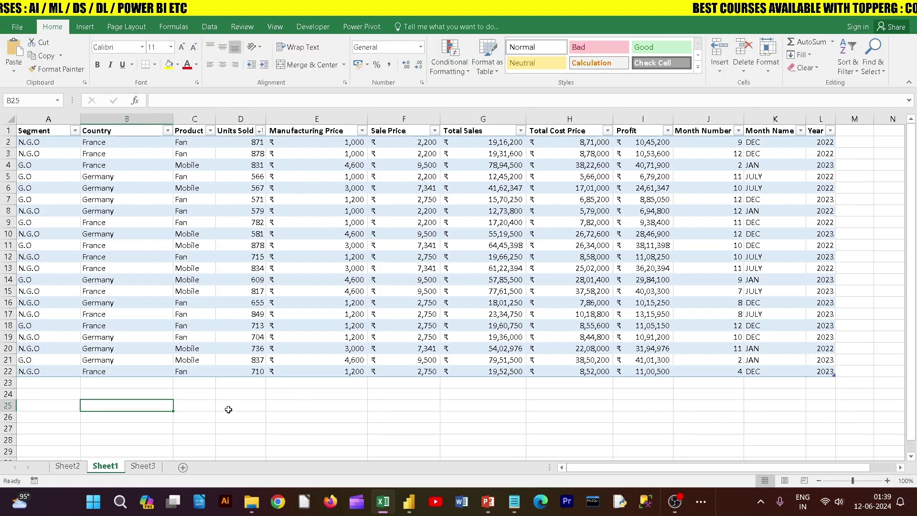
- Filter the table's Country column to show only France
{"action": "left_click", "coordinate": [168, 131]}
{"action": "left_click", "coordinate": [47, 246]}
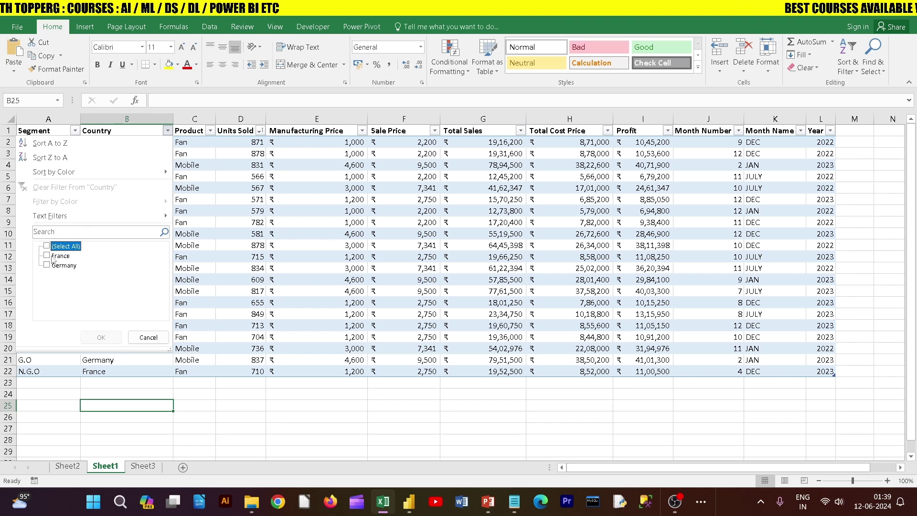
{"action": "left_click", "coordinate": [46, 255]}
{"action": "left_click", "coordinate": [100, 338]}
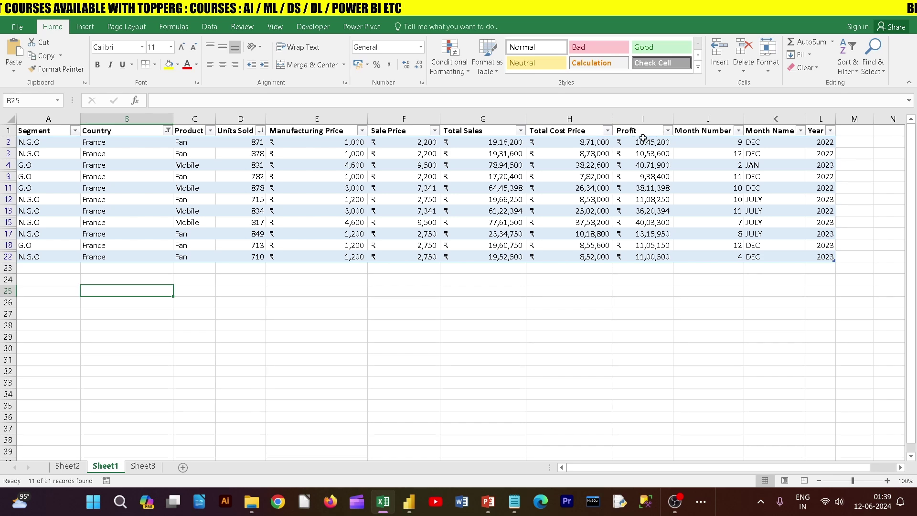
- Copy the France rows' Profit values and paste them as values starting at cell B27, below the table
{"action": "left_click_drag", "start_coordinate": [643, 142], "coordinate": [655, 257]}
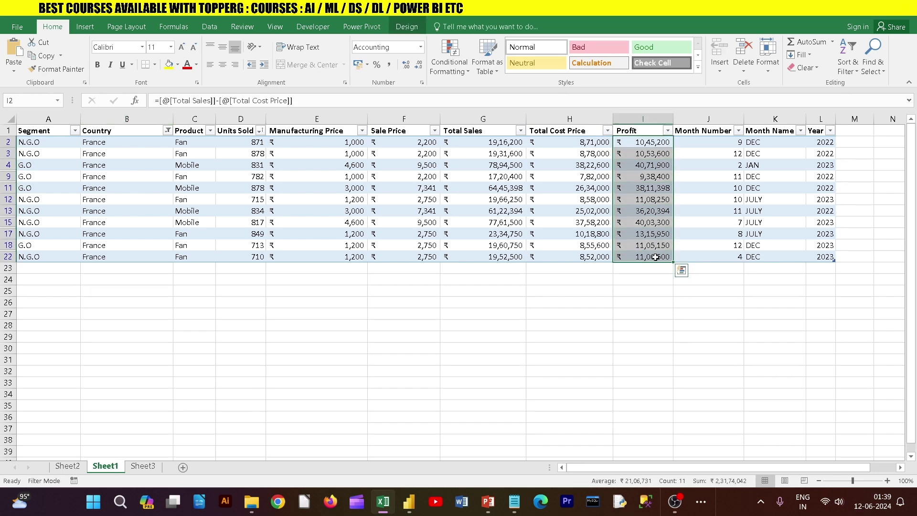
{"action": "key", "text": "ctrl+c"}
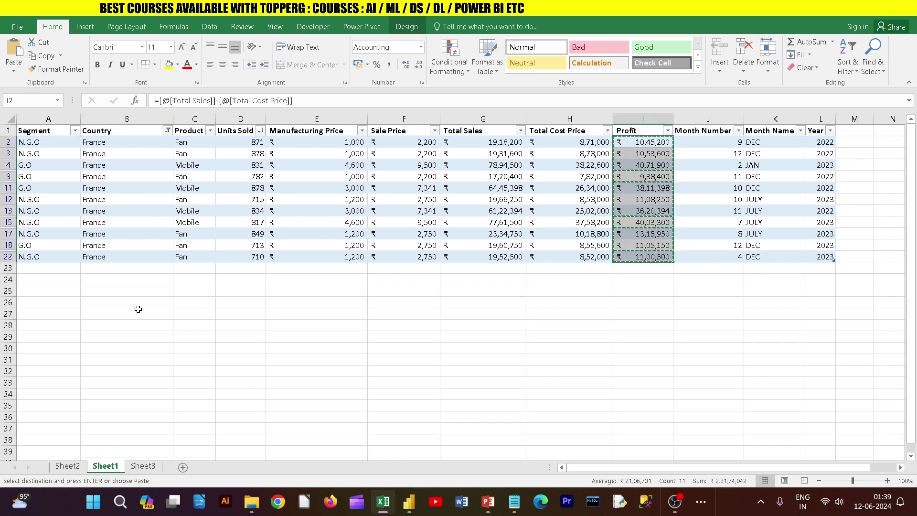
{"action": "left_click", "coordinate": [138, 311]}
{"action": "right_click", "coordinate": [144, 313]}
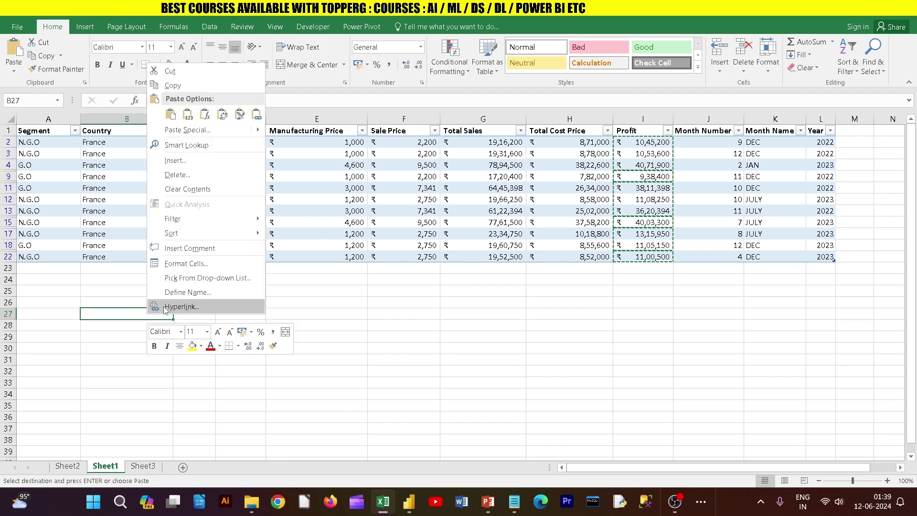
{"action": "left_click", "coordinate": [188, 114]}
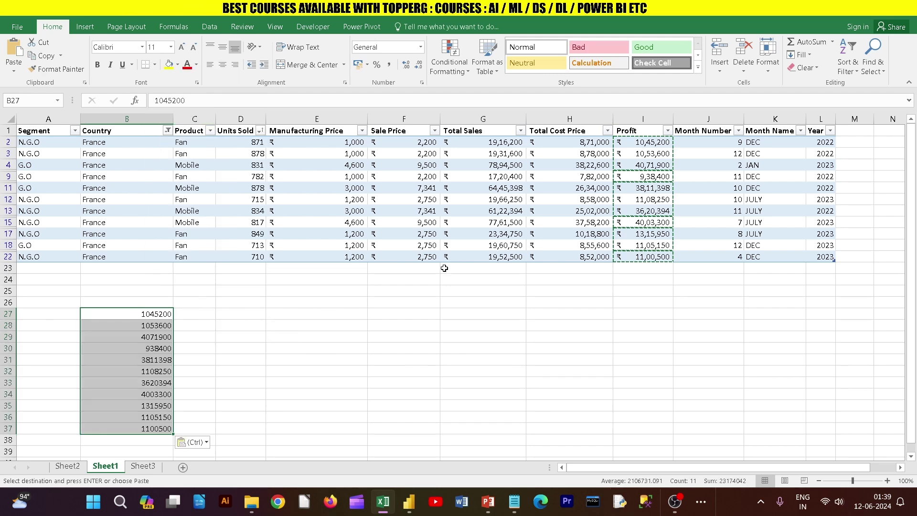
{"action": "left_click", "coordinate": [198, 314]}
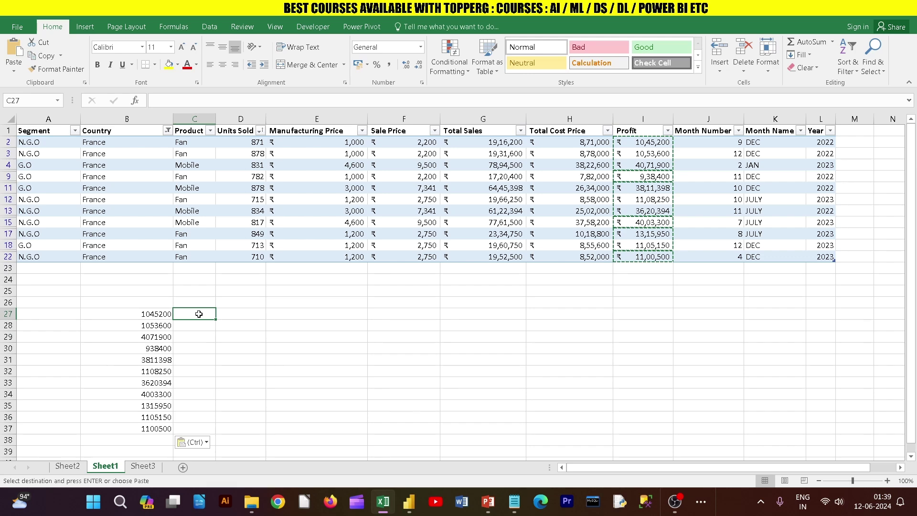
- Sum the pasted France profits in B27:B37 with a SUM formula in cell C27
{"action": "type", "text": "=sum"}
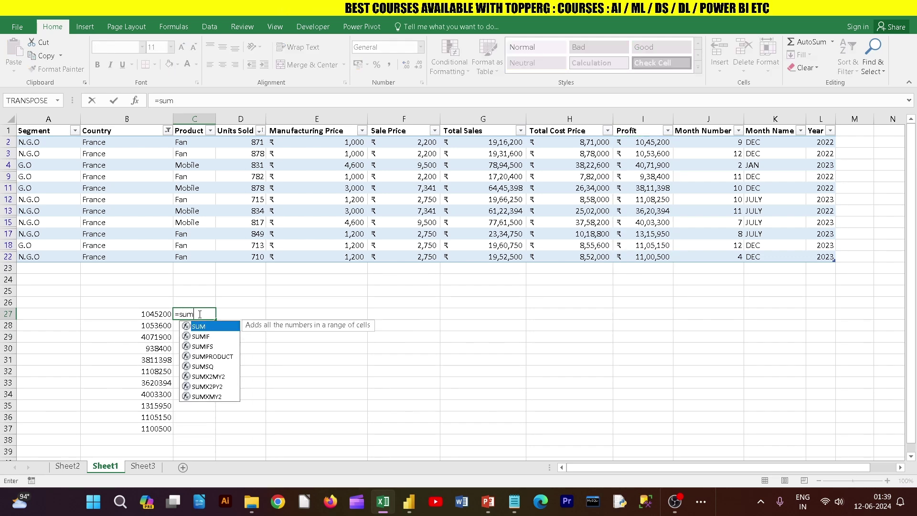
{"action": "type", "text": "("}
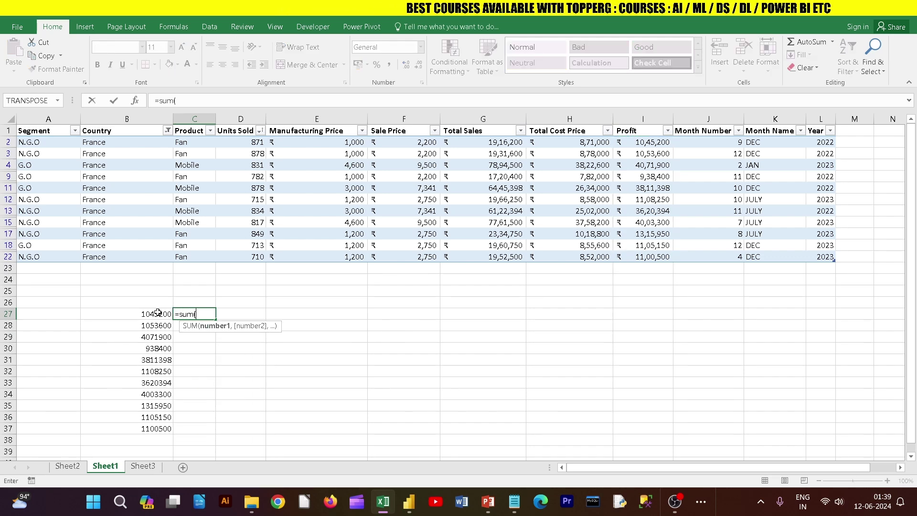
{"action": "left_click_drag", "start_coordinate": [157, 313], "coordinate": [159, 425]}
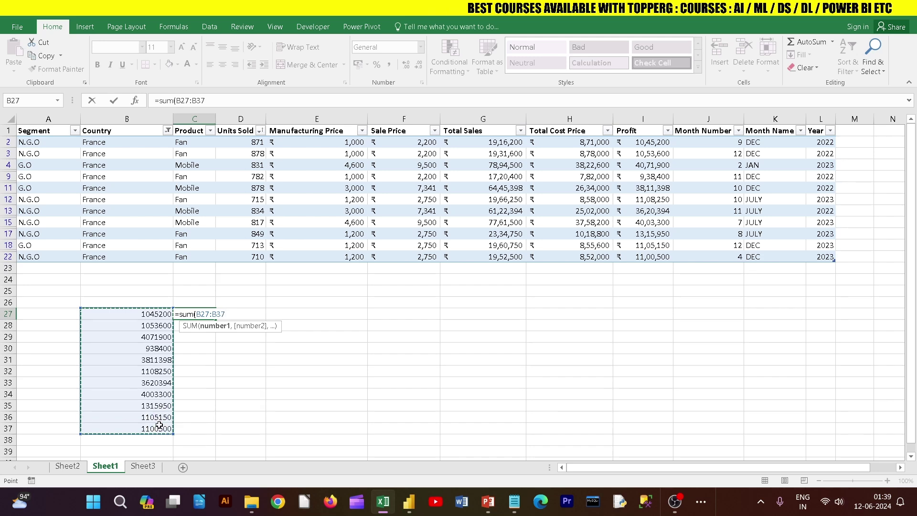
{"action": "type", "text": ")"}
{"action": "key", "text": "Return"}
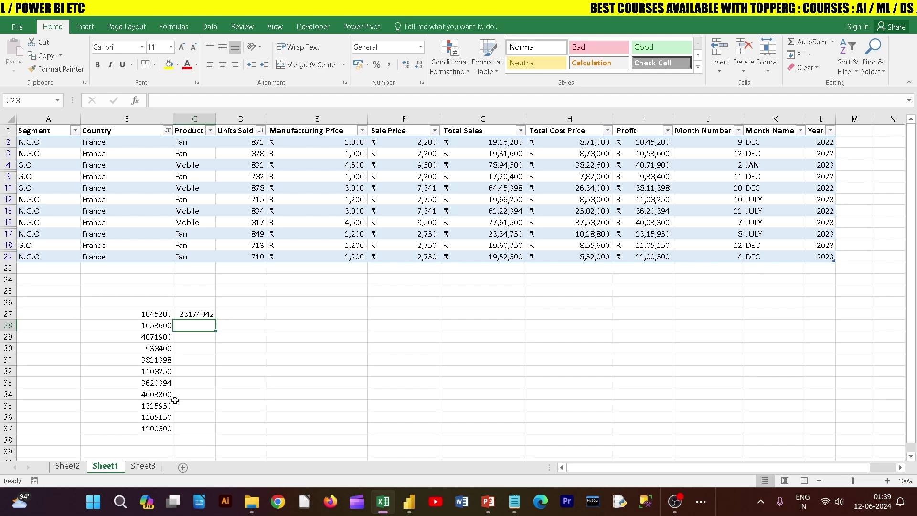
{"action": "left_click", "coordinate": [196, 314]}
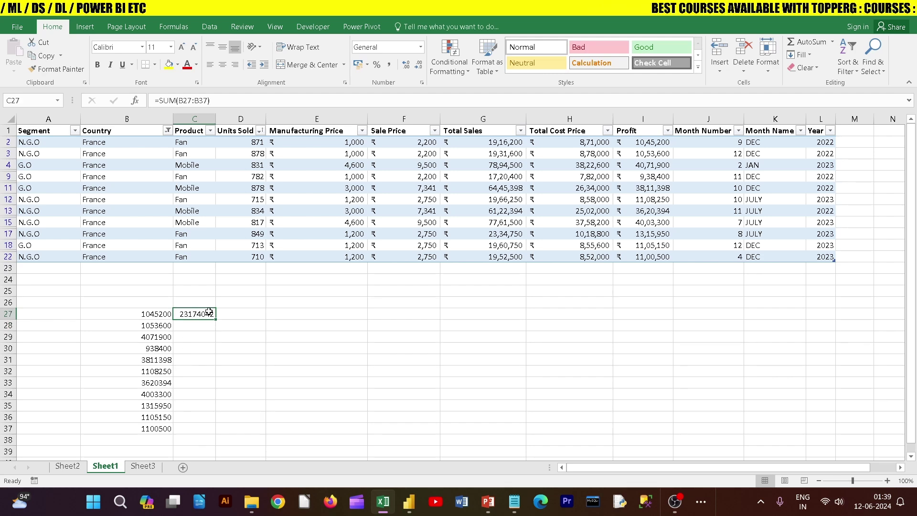
- Compare the France total in C27 with the France profit on slide 1 in PowerPoint and return to Excel
{"action": "key", "text": "alt+Tab"}
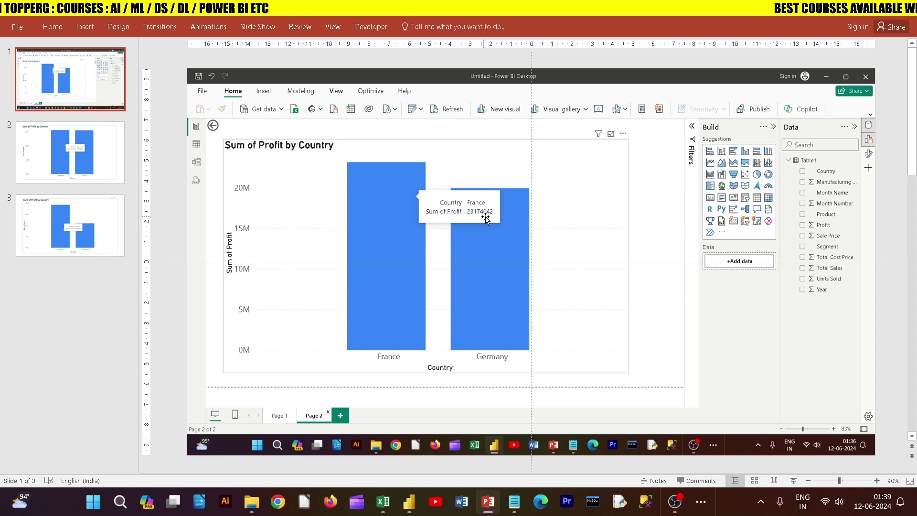
{"action": "key", "text": "alt+Tab"}
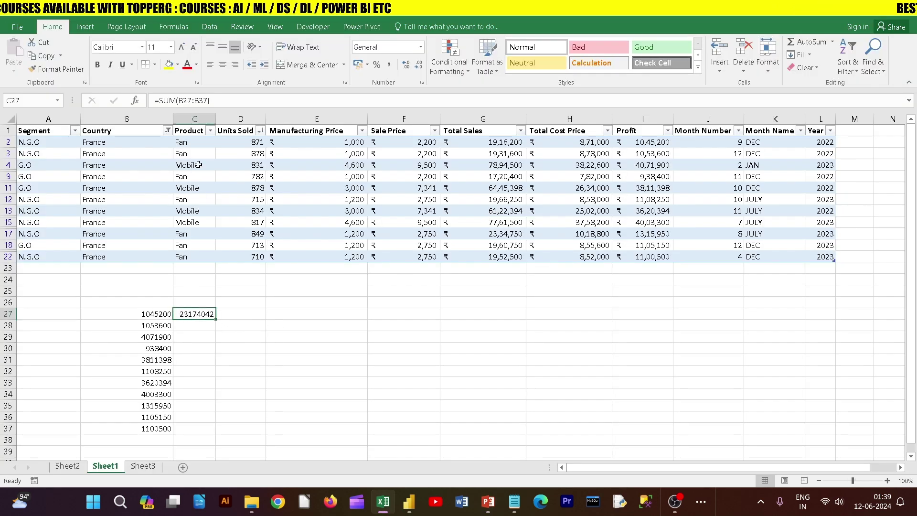
{"action": "key", "text": "alt+Tab"}
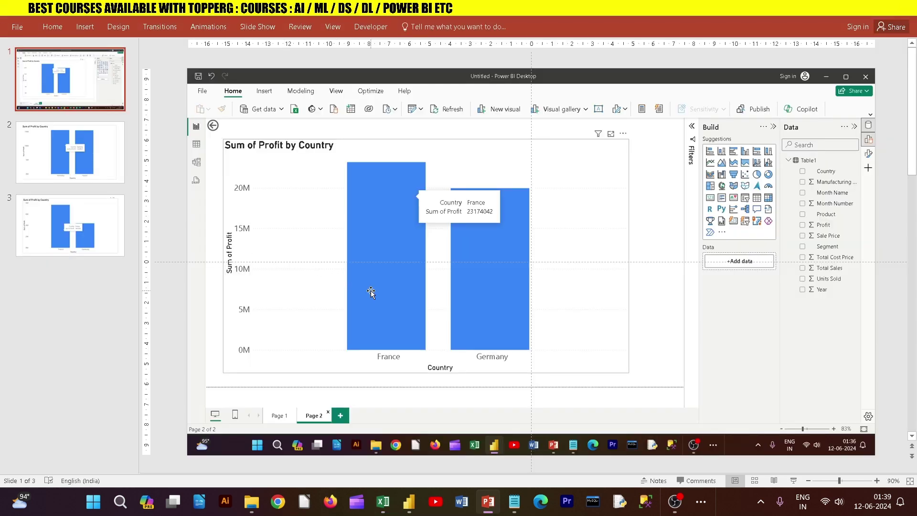
{"action": "key", "text": "alt+Tab"}
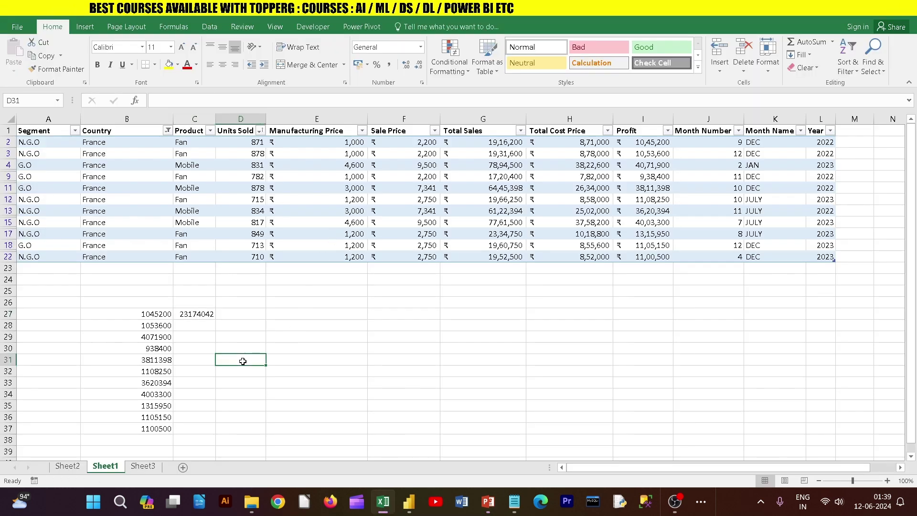
- Read Germany's Mobile-filtered profit on slide 2 in PowerPoint and return to Excel
{"action": "key", "text": "alt+Tab"}
{"action": "left_click", "coordinate": [99, 173]}
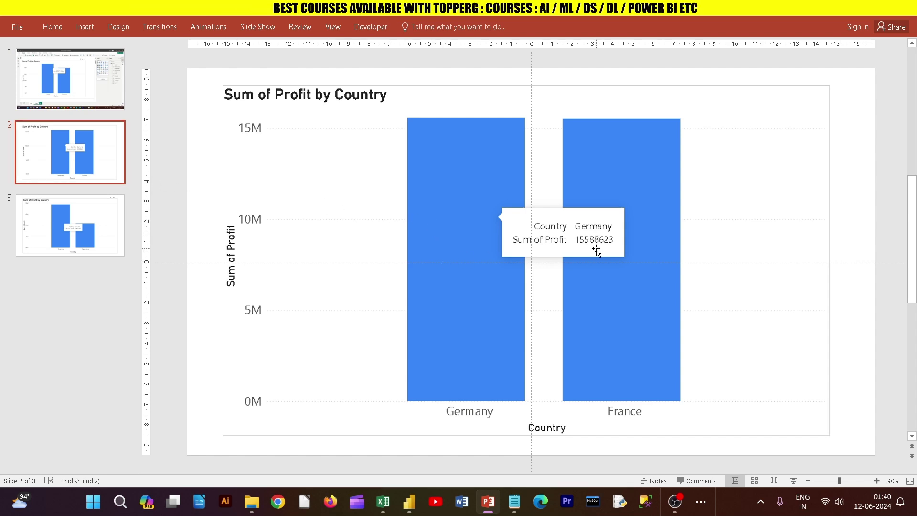
{"action": "key", "text": "alt+Tab"}
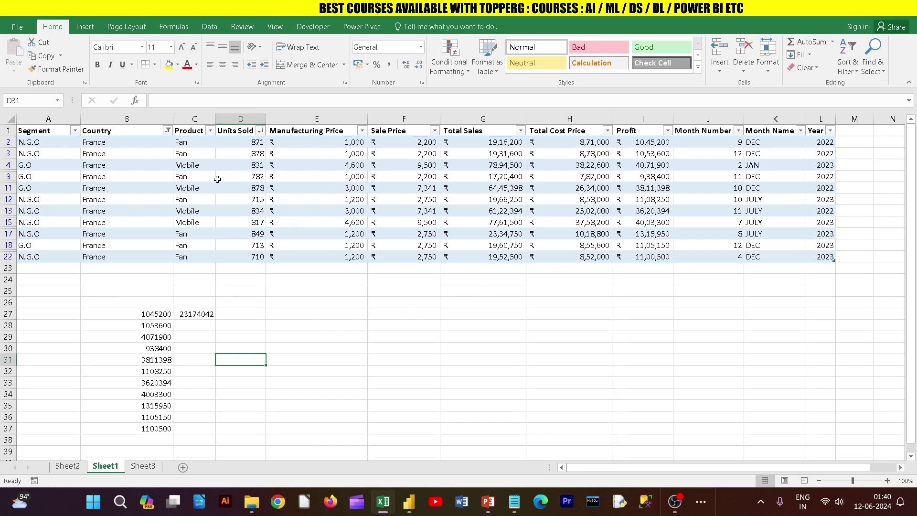
- Filter the table to show only Germany in the Country column and only Mobile in the Product column
{"action": "left_click", "coordinate": [167, 130]}
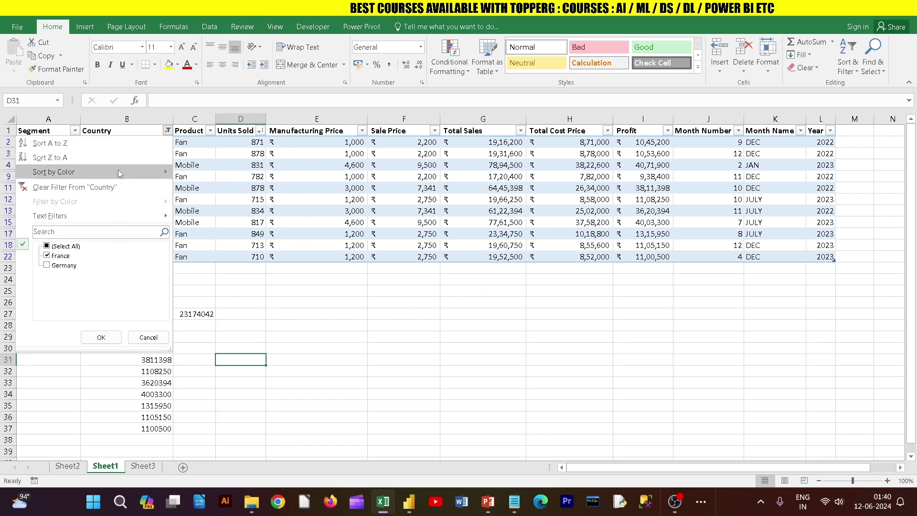
{"action": "left_click", "coordinate": [47, 265]}
{"action": "left_click", "coordinate": [47, 255]}
{"action": "left_click", "coordinate": [101, 337]}
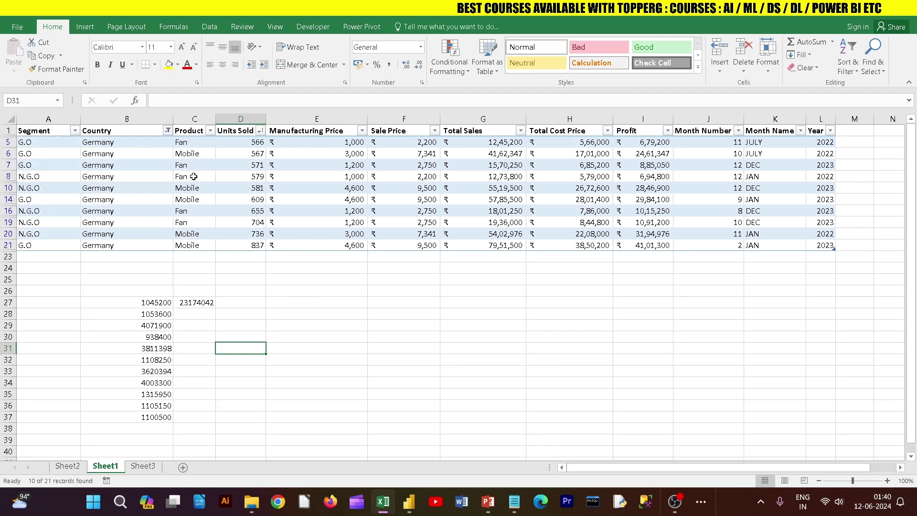
{"action": "left_click", "coordinate": [210, 130]}
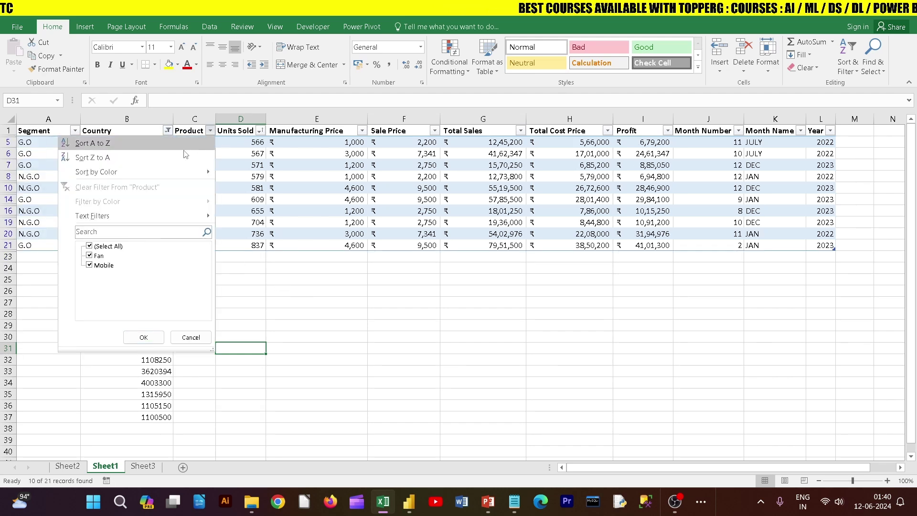
{"action": "left_click", "coordinate": [90, 256]}
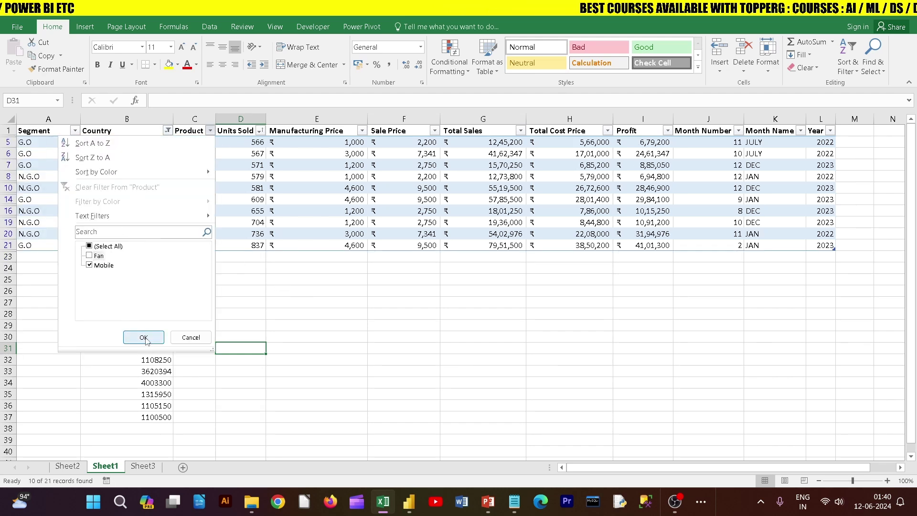
{"action": "left_click", "coordinate": [144, 337]}
{"action": "left_click", "coordinate": [412, 211]}
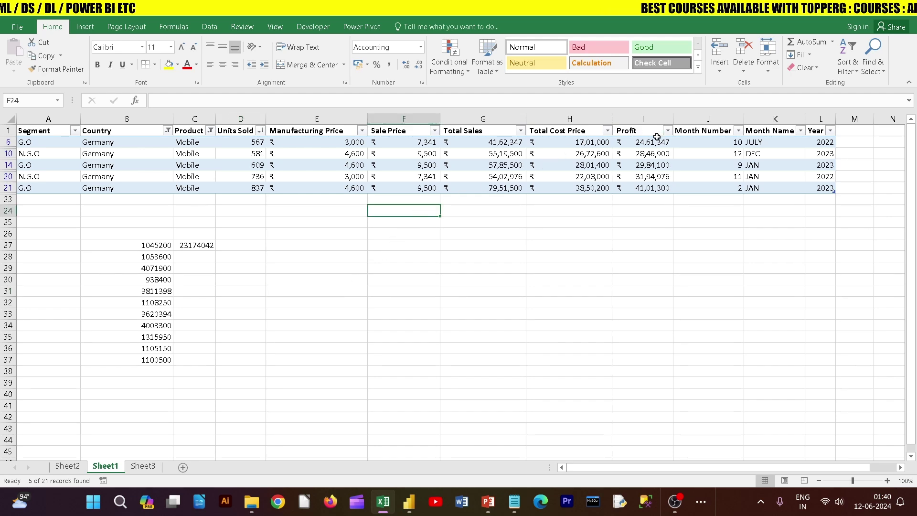
- Copy the Germany Mobile rows' Profit values and paste them as values starting at cell E28
{"action": "left_click_drag", "start_coordinate": [656, 142], "coordinate": [654, 188]}
{"action": "key", "text": "ctrl+c"}
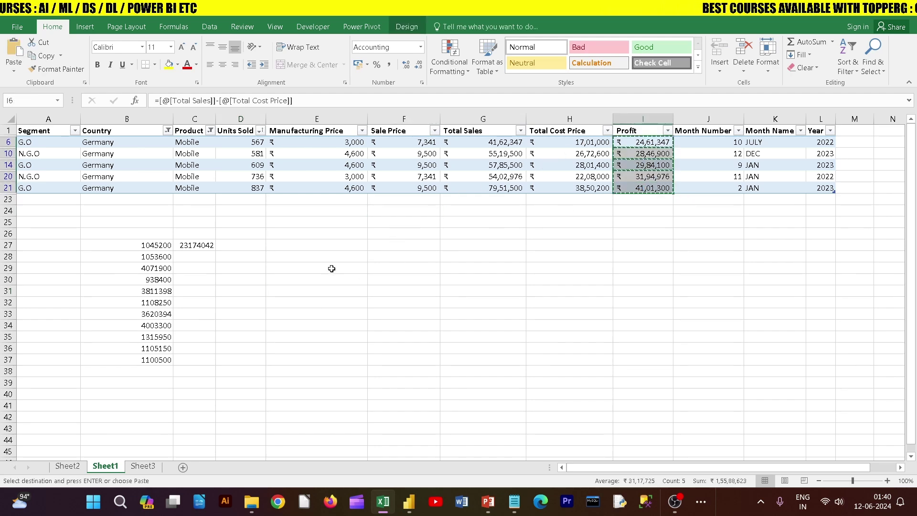
{"action": "right_click", "coordinate": [323, 257]}
{"action": "left_click", "coordinate": [365, 62]}
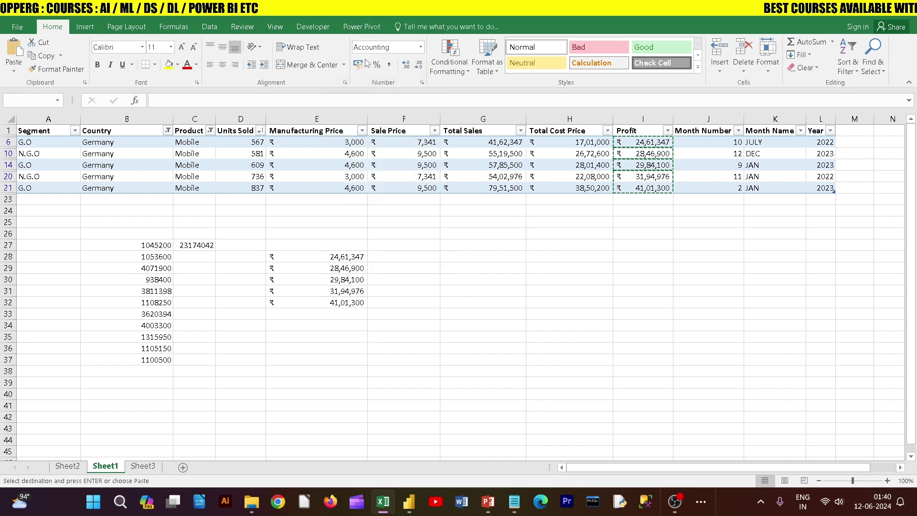
{"action": "key", "text": "ctrl"}
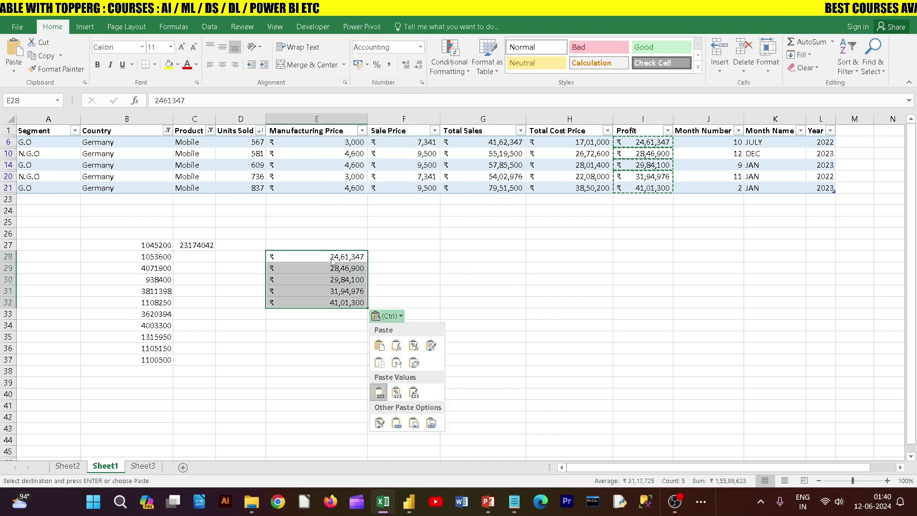
{"action": "key", "text": "ctrl"}
{"action": "left_click", "coordinate": [343, 274]}
{"action": "key", "text": "Down"}
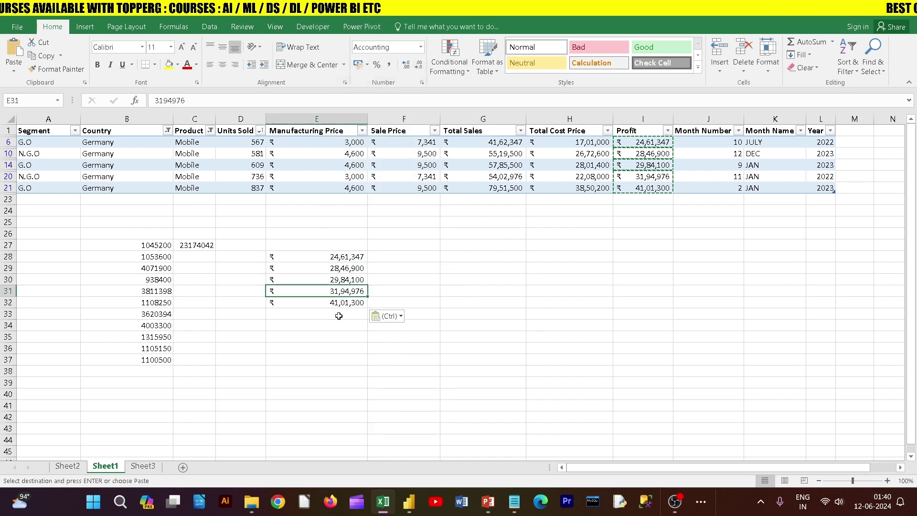
{"action": "key", "text": "Down"}
{"action": "key", "text": "Down"}
- Sum the pasted Germany Mobile profits in E28:E32 with a SUM formula in cell F28
{"action": "left_click", "coordinate": [394, 253]}
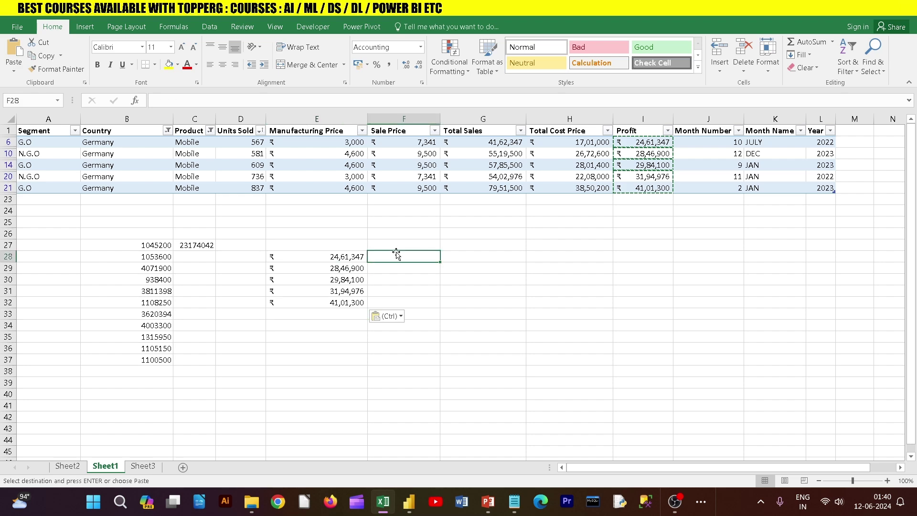
{"action": "type", "text": "=sum("}
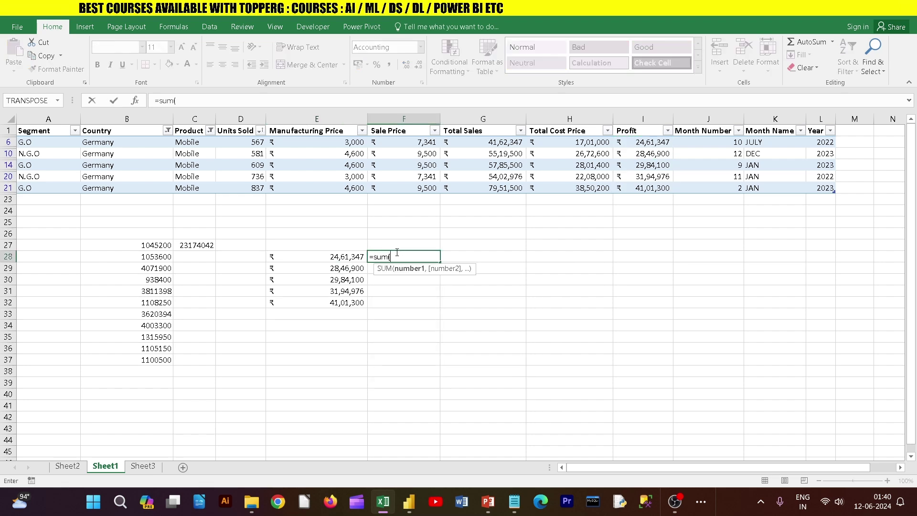
{"action": "left_click_drag", "start_coordinate": [340, 256], "coordinate": [350, 307]}
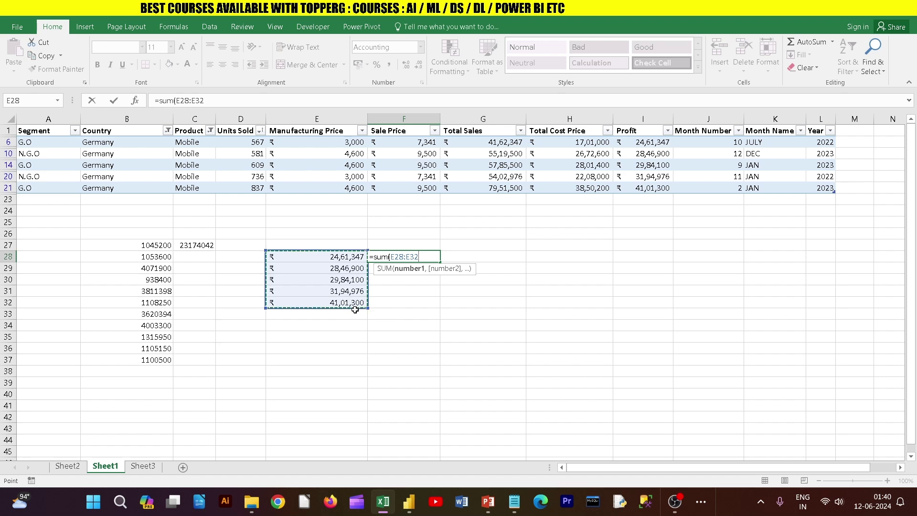
{"action": "key", "text": "Return"}
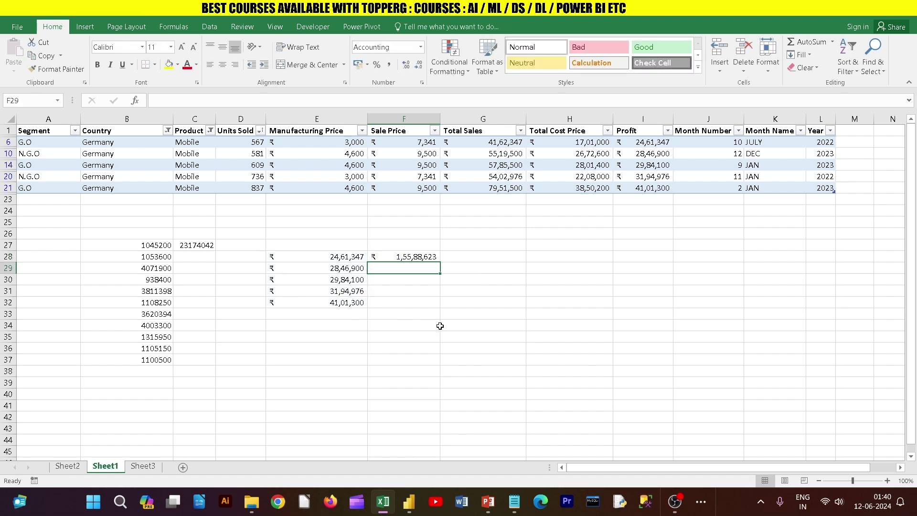
- Check the Germany Mobile total against slide 2 in PowerPoint, read France's profit on slide 3, and return to Excel
{"action": "key", "text": "alt+Tab"}
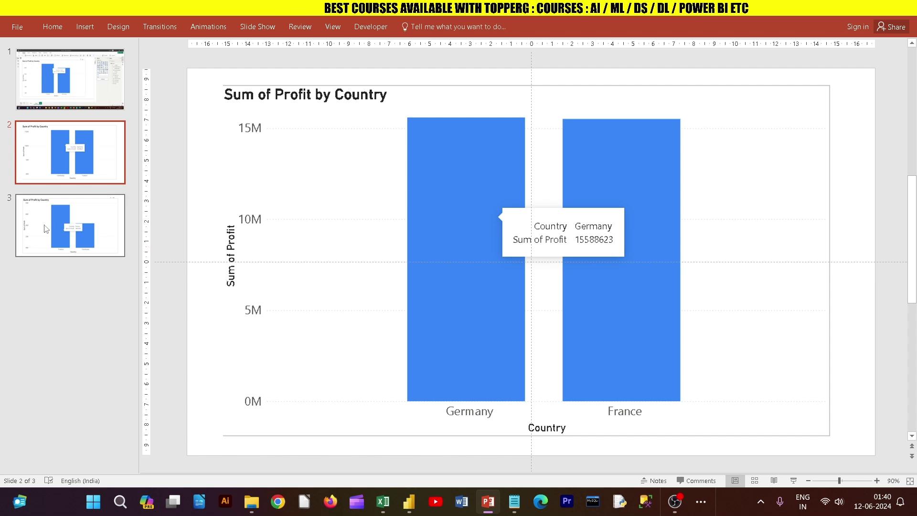
{"action": "scroll", "coordinate": [600, 249], "scroll_direction": "down", "scroll_amount": 1}
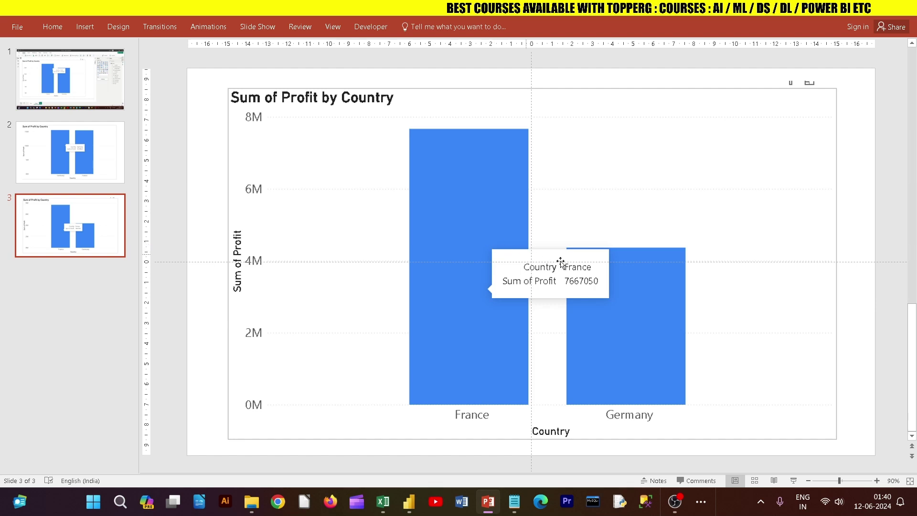
{"action": "key", "text": "alt+Tab"}
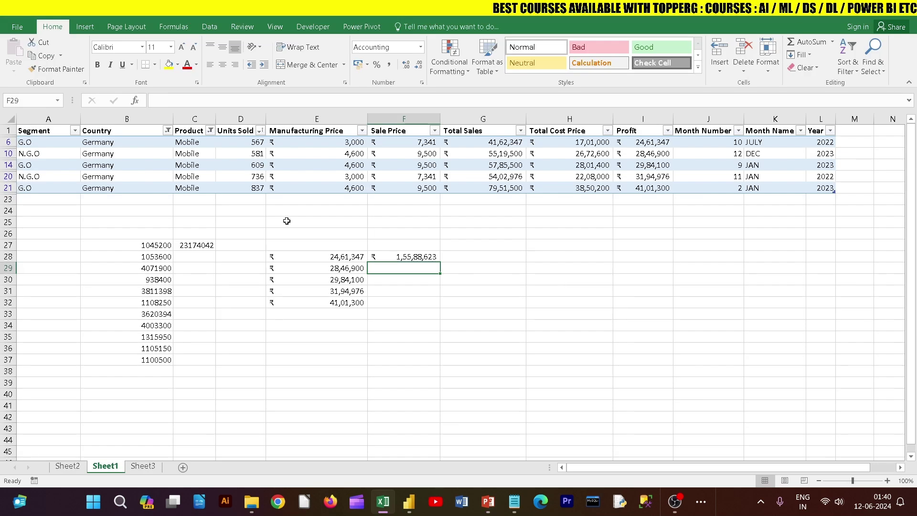
- Show all countries in the table again and filter the Product column to only Fan
{"action": "left_click", "coordinate": [167, 130]}
{"action": "left_click", "coordinate": [46, 255]}
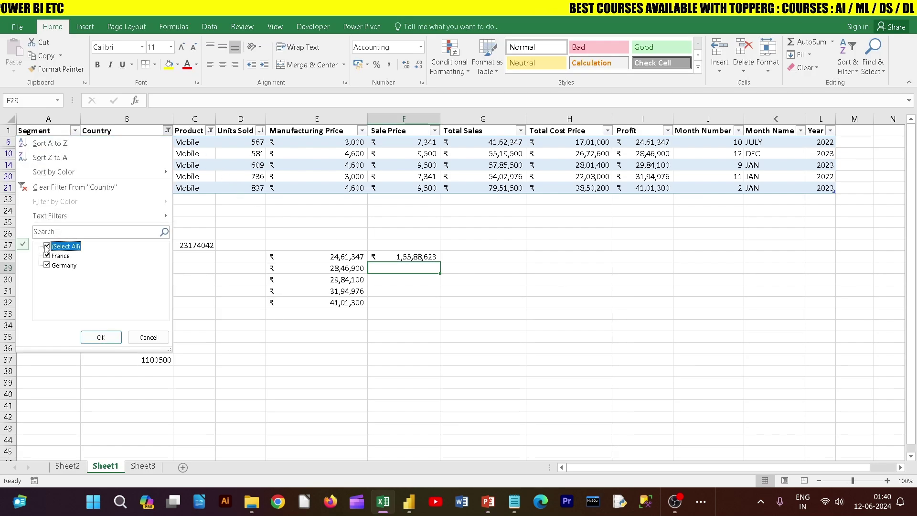
{"action": "left_click", "coordinate": [101, 338]}
{"action": "left_click", "coordinate": [210, 131]}
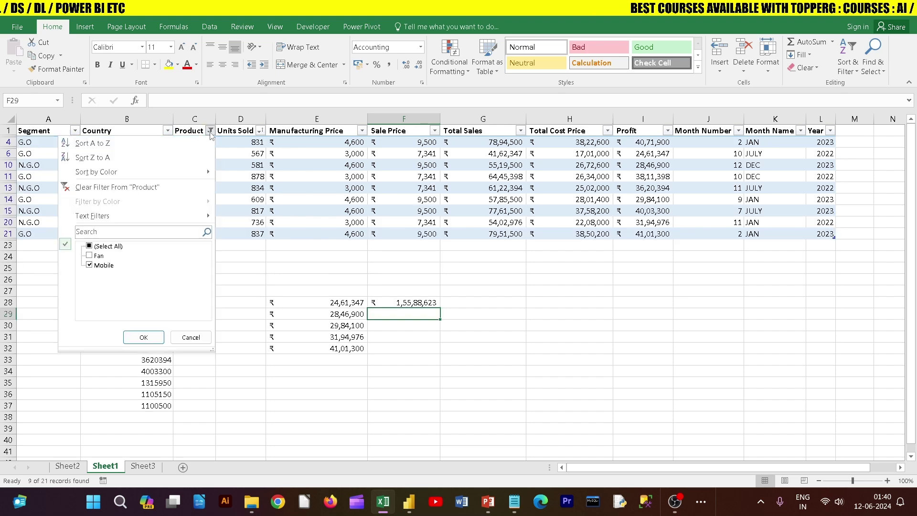
{"action": "left_click", "coordinate": [90, 255]}
{"action": "left_click", "coordinate": [90, 265]}
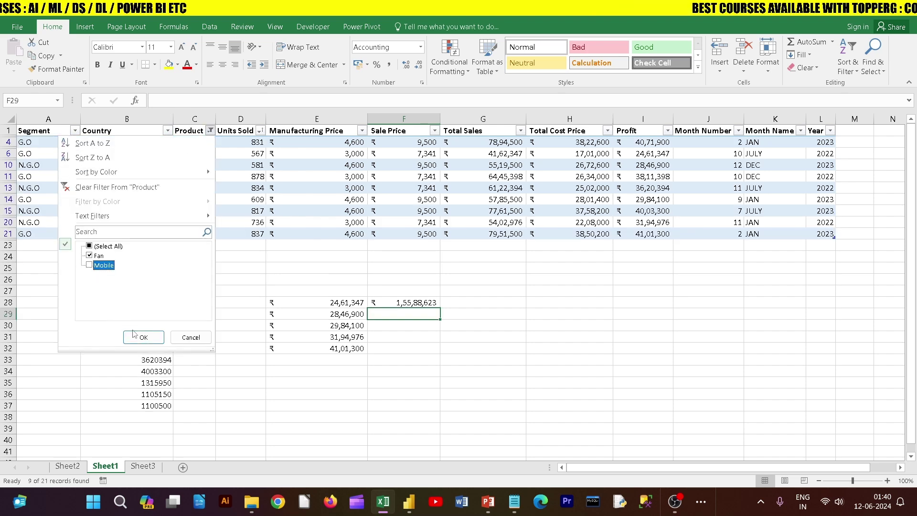
{"action": "left_click", "coordinate": [143, 337]}
- Filter the Country column of the Fan rows to show only France
{"action": "left_click", "coordinate": [167, 139]}
{"action": "left_click", "coordinate": [167, 131]}
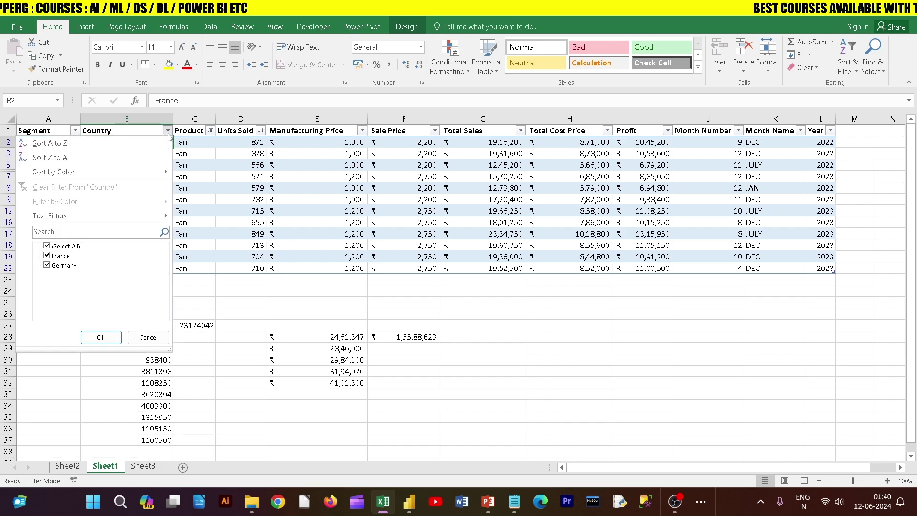
{"action": "left_click", "coordinate": [47, 265]}
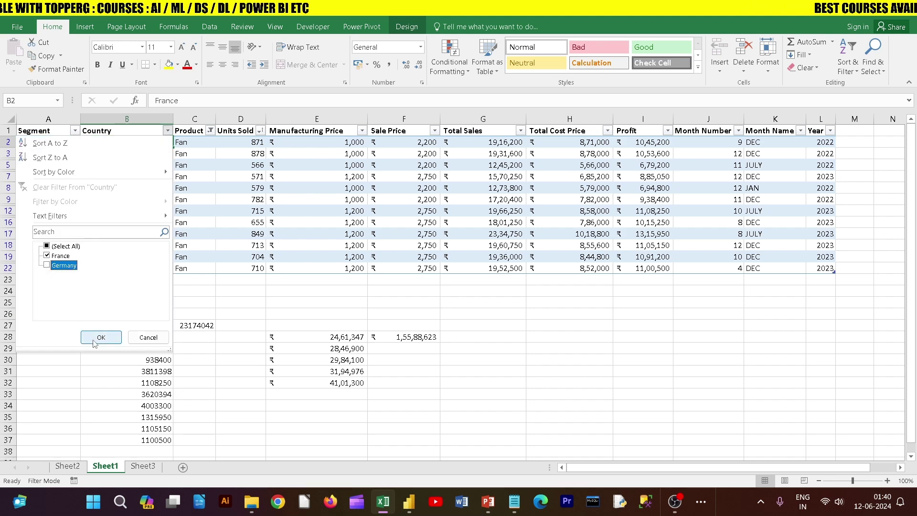
{"action": "left_click", "coordinate": [101, 337]}
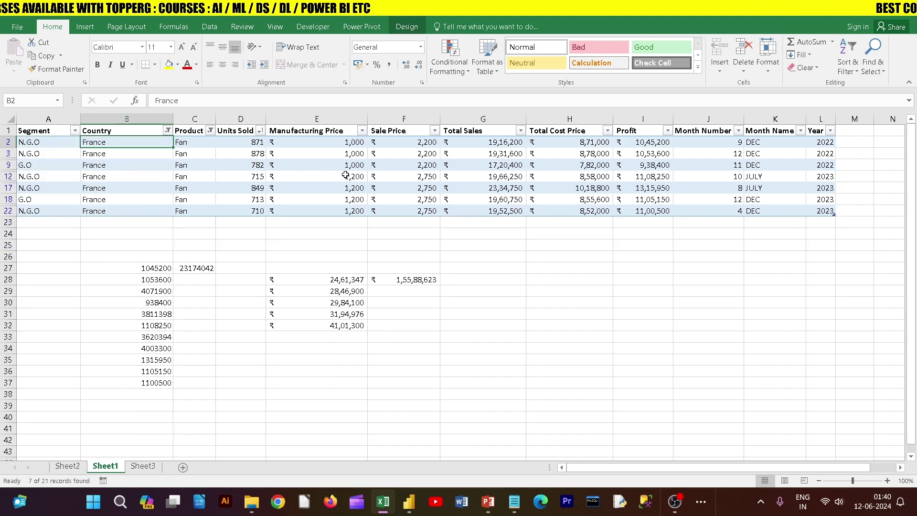
{"action": "left_click", "coordinate": [167, 130]}
{"action": "left_click", "coordinate": [210, 131]}
{"action": "left_click", "coordinate": [210, 130]}
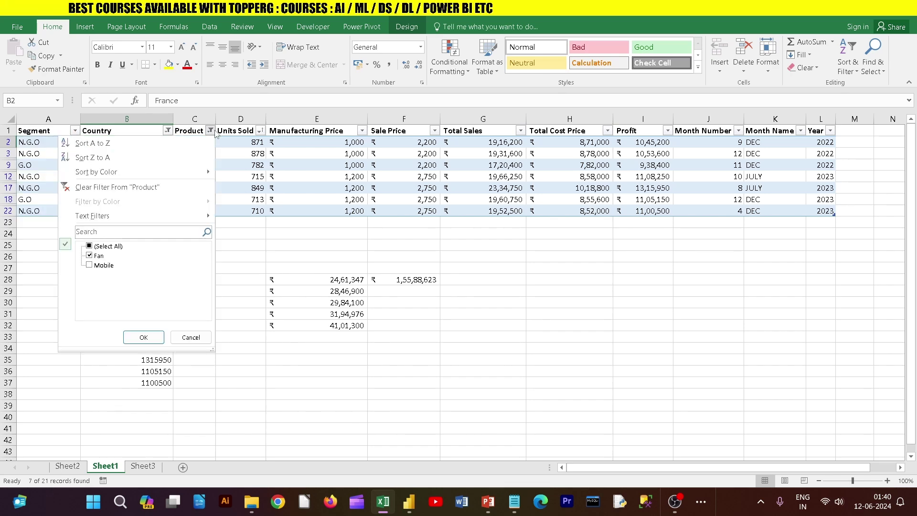
{"action": "left_click", "coordinate": [210, 130]}
{"action": "left_click", "coordinate": [591, 143]}
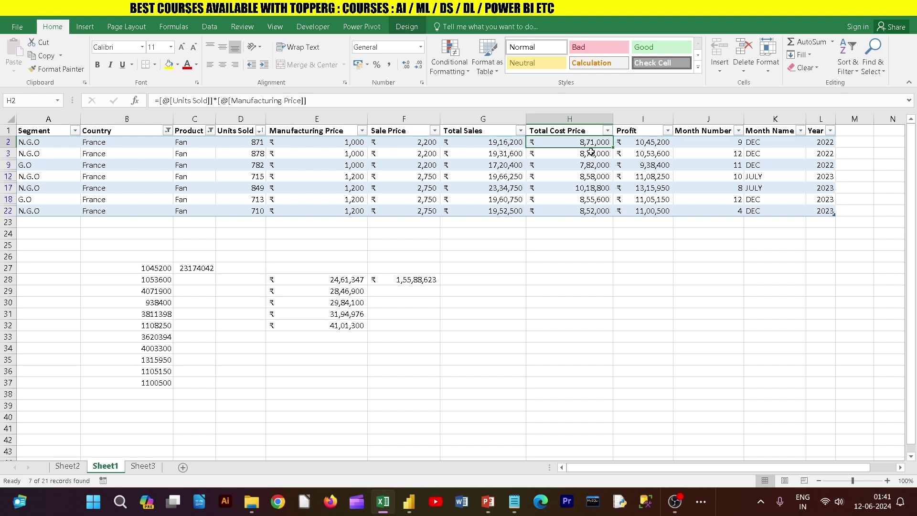
- Copy the Profit values of the filtered France Fan rows and paste them as values starting at cell H28
{"action": "left_click_drag", "start_coordinate": [591, 151], "coordinate": [617, 211]}
{"action": "left_click_drag", "start_coordinate": [645, 142], "coordinate": [645, 210]}
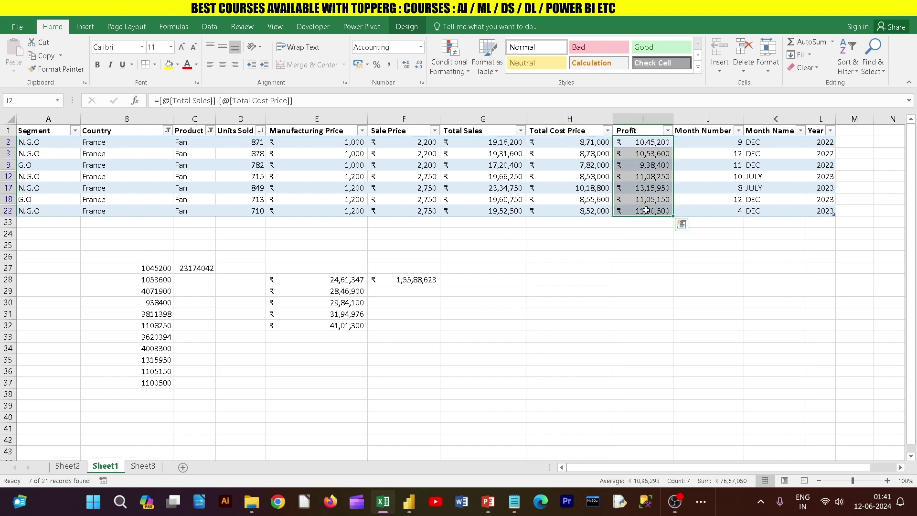
{"action": "key", "text": "ctrl+c"}
{"action": "left_click", "coordinate": [544, 280]}
{"action": "right_click", "coordinate": [555, 284]}
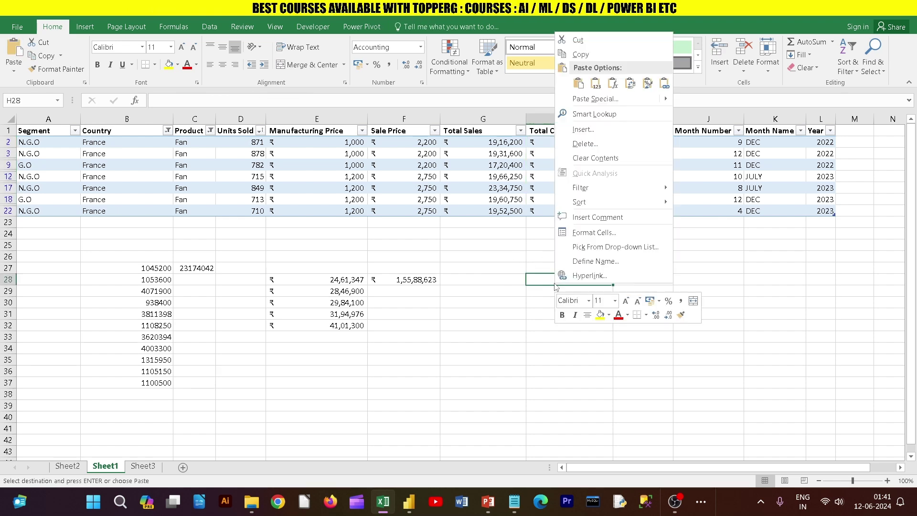
{"action": "left_click", "coordinate": [595, 83]}
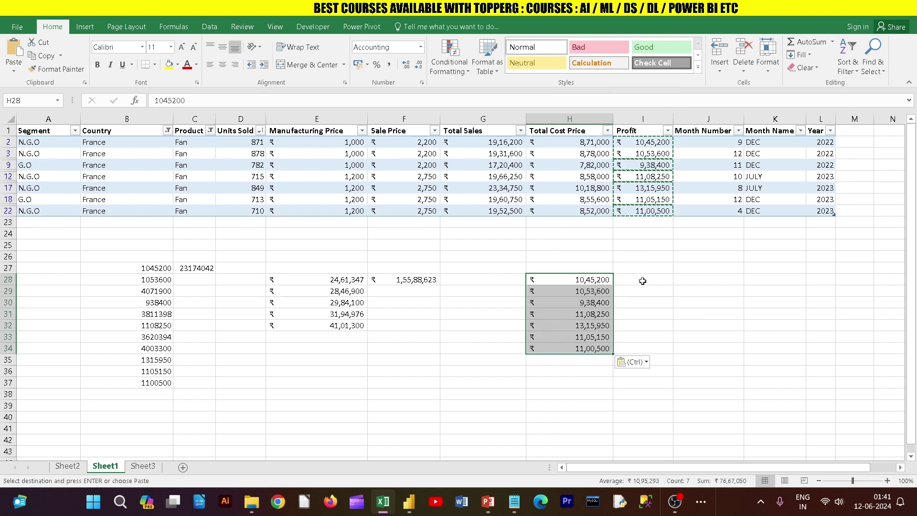
- Sum the pasted France Fan profits in H28:H34 with a SUM formula in cell I28
{"action": "left_click", "coordinate": [642, 281]}
{"action": "type", "text": "=sum"}
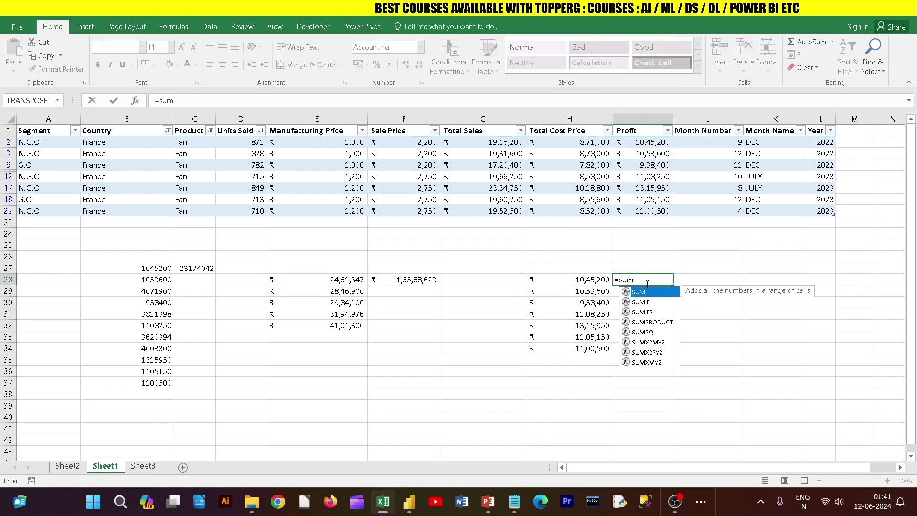
{"action": "type", "text": "("}
{"action": "left_click_drag", "start_coordinate": [595, 281], "coordinate": [596, 349]}
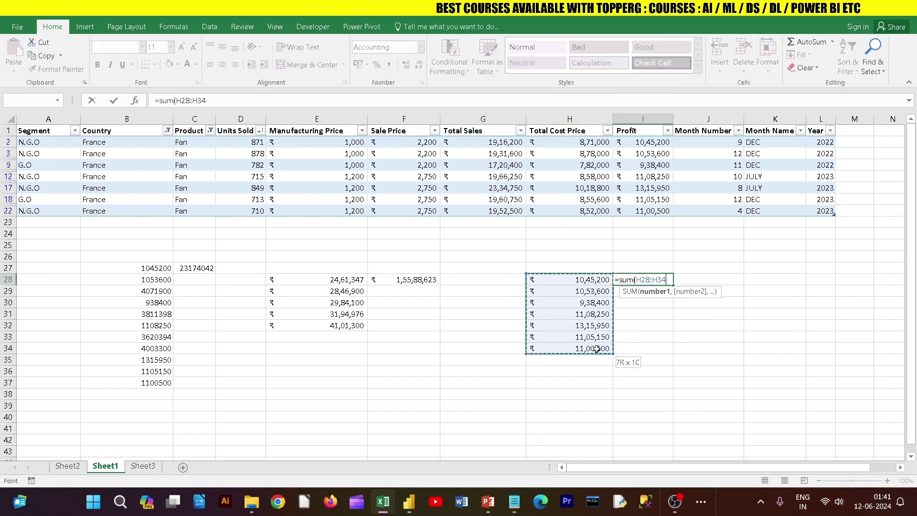
{"action": "key", "text": "Return"}
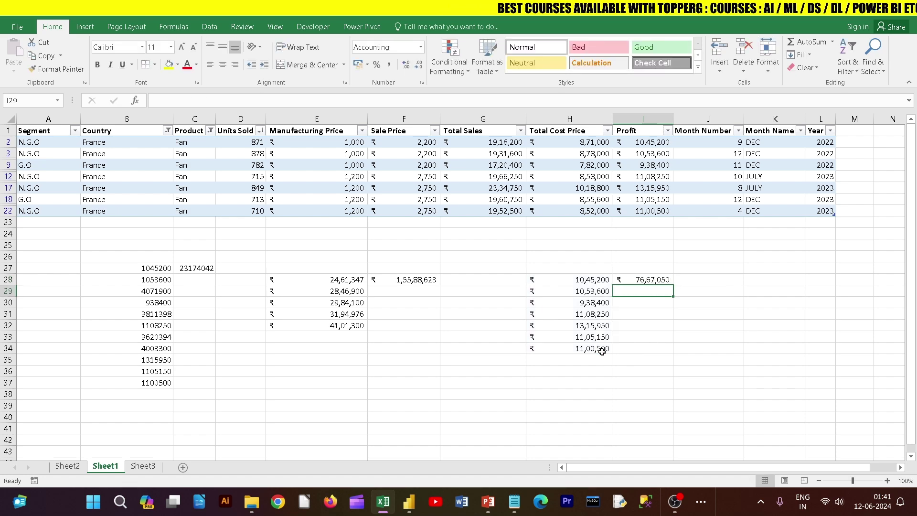
- Compare the France Fan total in cell I28 with France's profit on slide 3 in PowerPoint
{"action": "key", "text": "alt+Tab"}
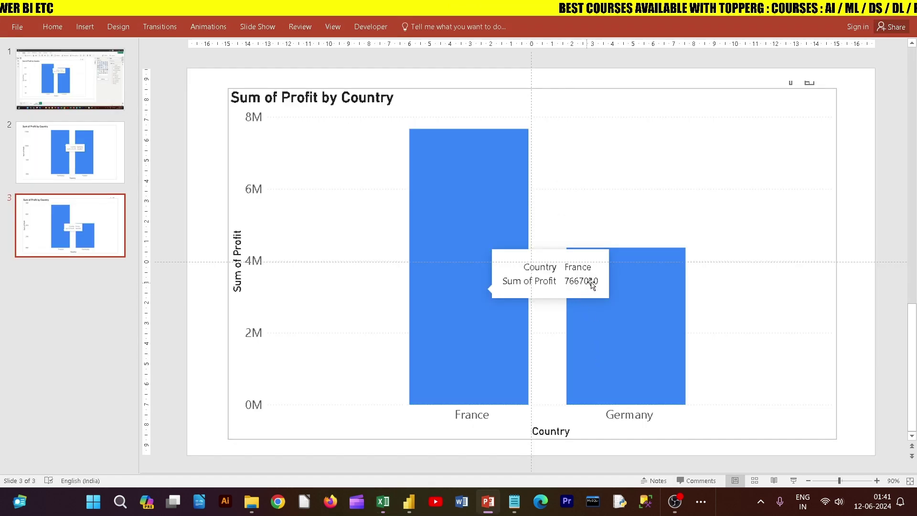
{"action": "key", "text": "alt+Tab"}
{"action": "left_click", "coordinate": [652, 280]}
{"action": "key", "text": "alt+Tab"}
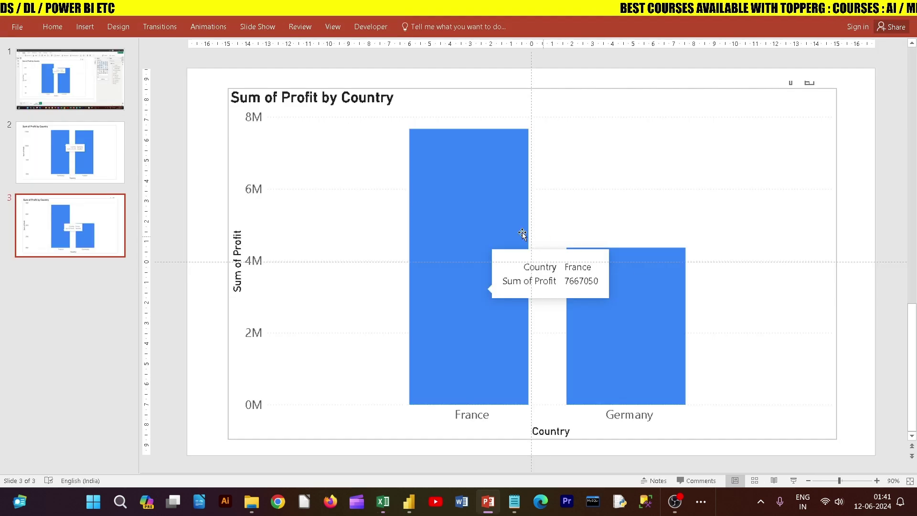
{"action": "key", "text": "alt+Tab"}
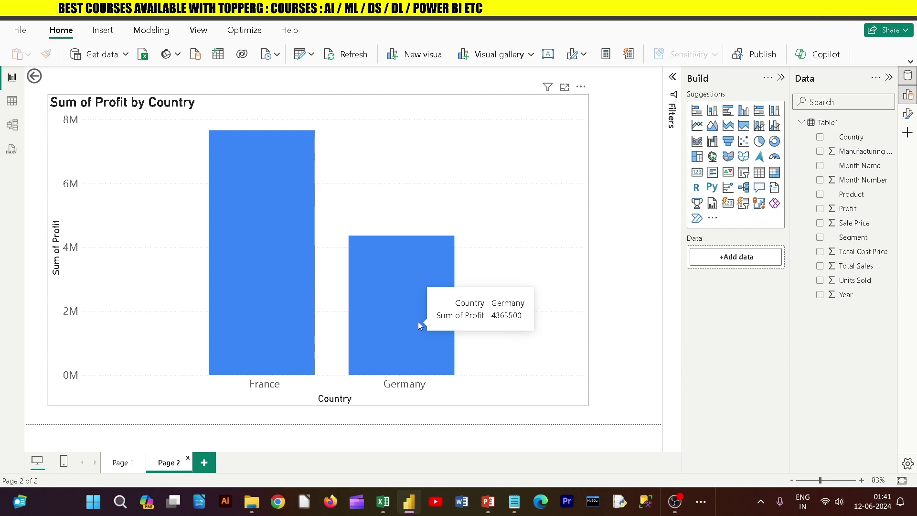
- Switch to Power BI and inspect Germany's profit on Page 2 and the Mobile units sold on Page 1, ending on Page 2
{"action": "left_click", "coordinate": [385, 508]}
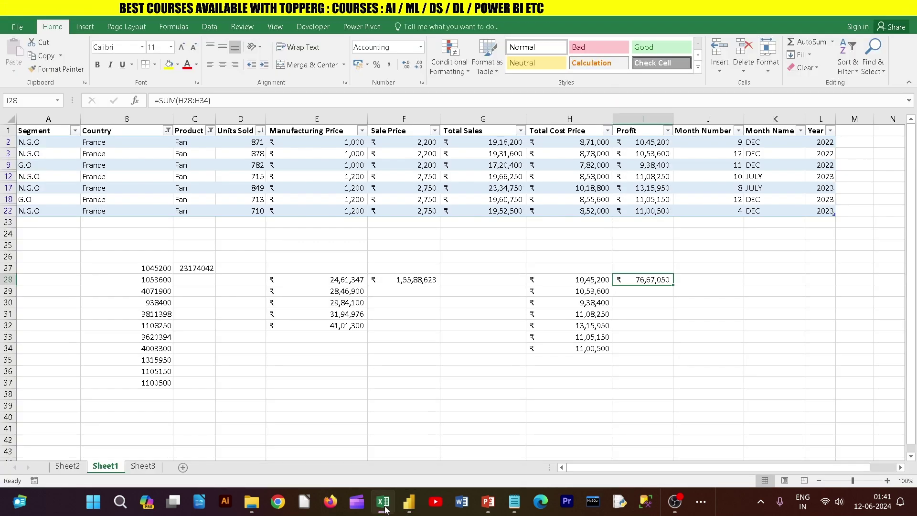
{"action": "left_click", "coordinate": [385, 509]}
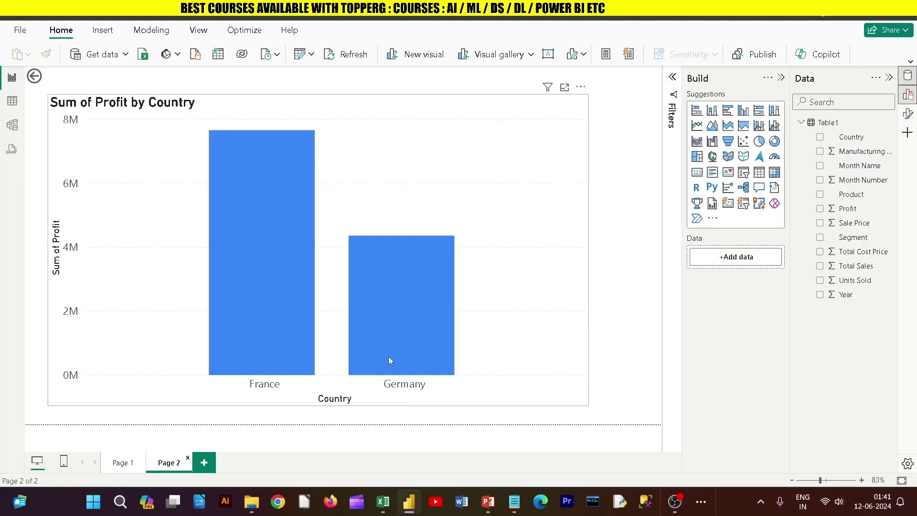
{"action": "mouse_move", "coordinate": [389, 358]}
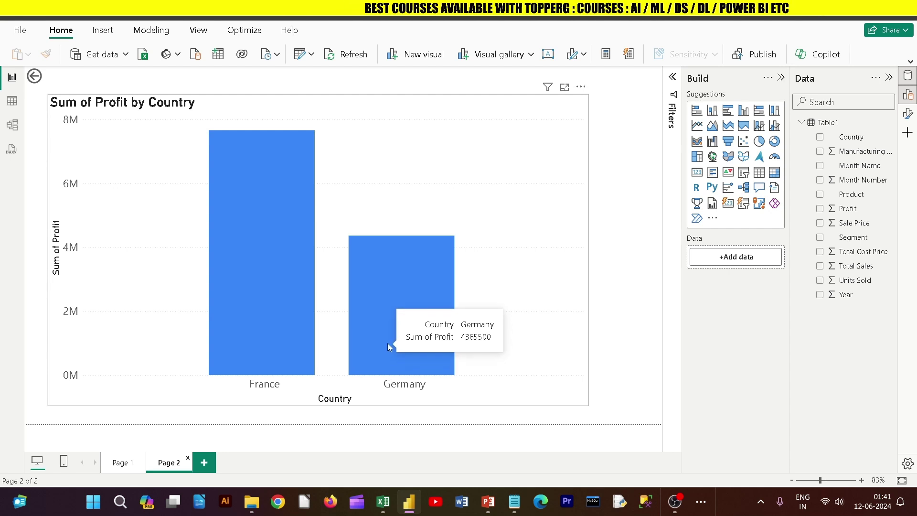
{"action": "left_click", "coordinate": [123, 462]}
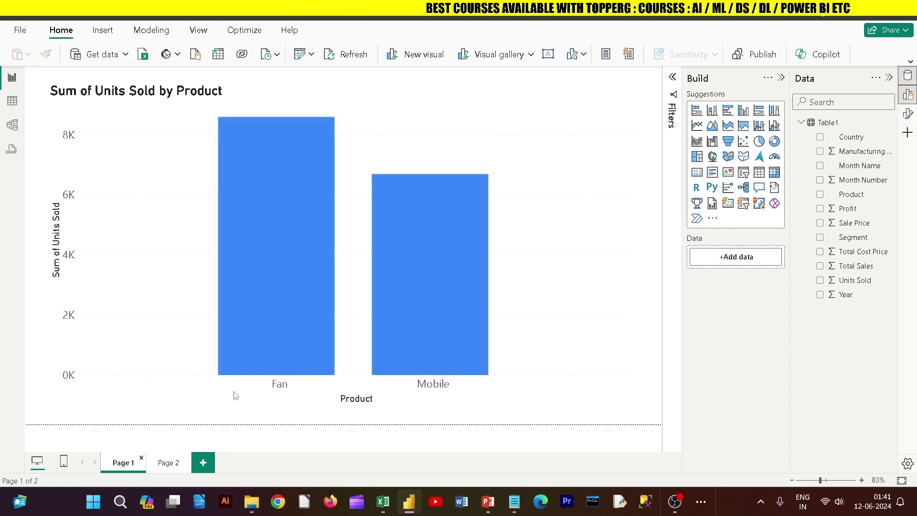
{"action": "mouse_move", "coordinate": [439, 260]}
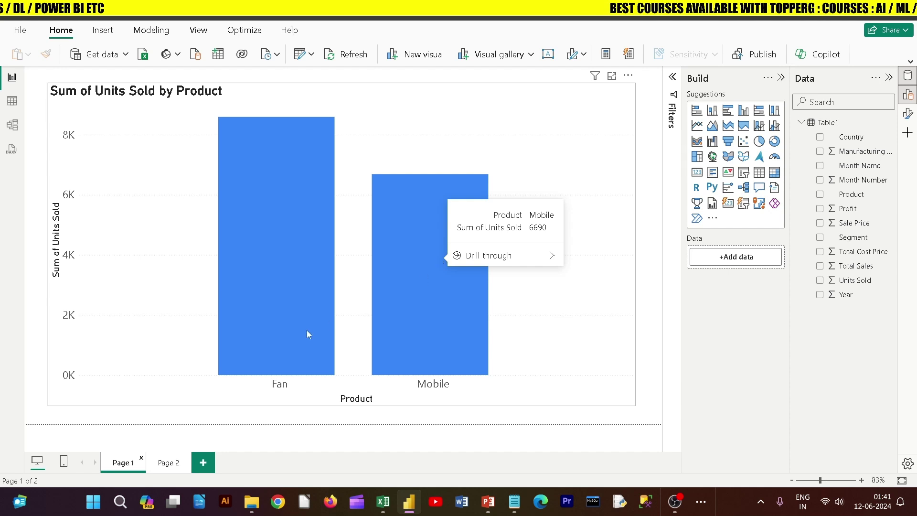
{"action": "left_click", "coordinate": [165, 464]}
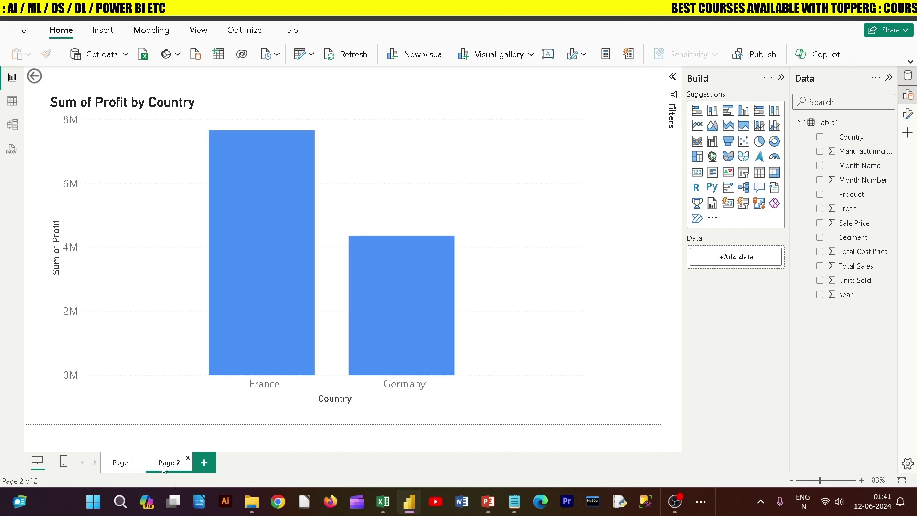
{"action": "mouse_move", "coordinate": [367, 308]}
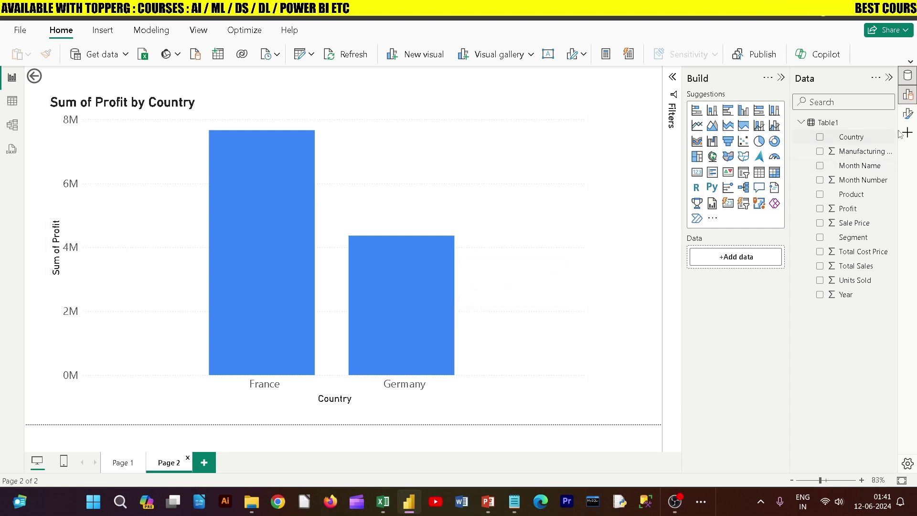
- Review Page 2's page information and its drill-through field in the format settings, and close them
{"action": "left_click", "coordinate": [907, 113]}
{"action": "left_click", "coordinate": [592, 129]}
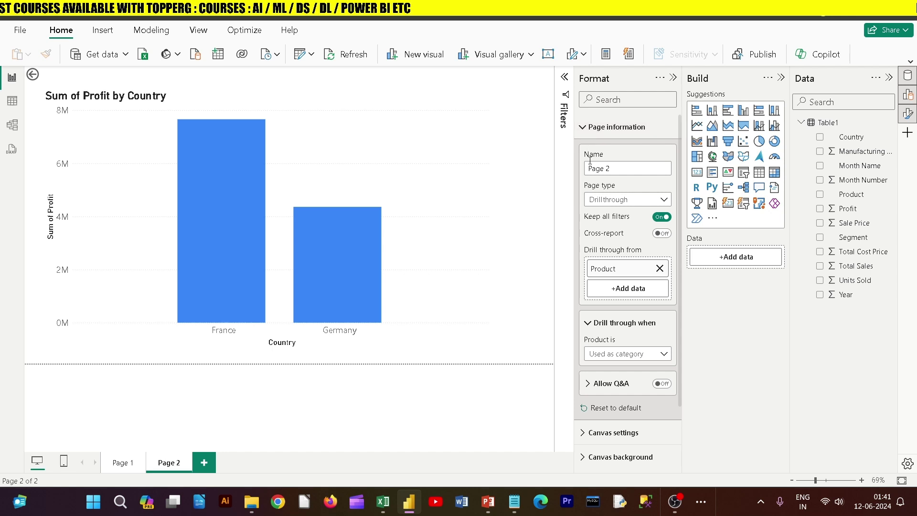
{"action": "scroll", "coordinate": [639, 323], "scroll_direction": "down", "scroll_amount": 3}
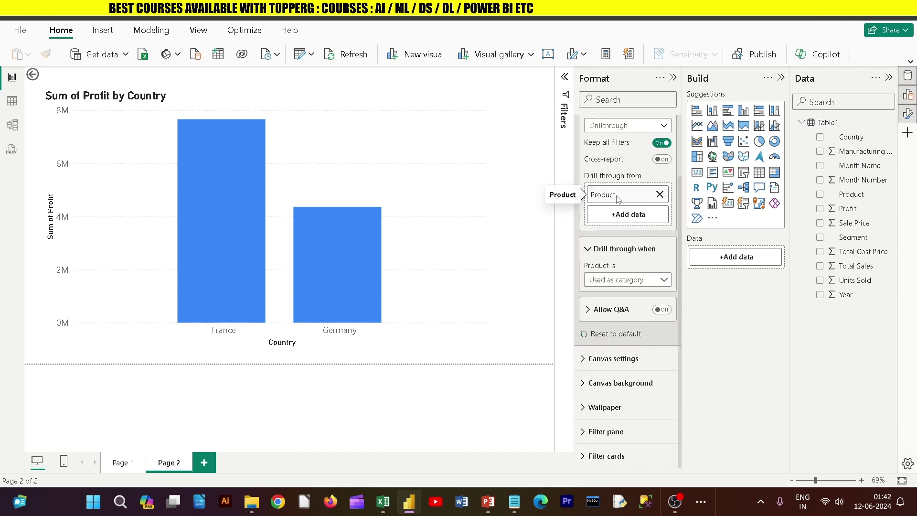
{"action": "left_click", "coordinate": [673, 77]}
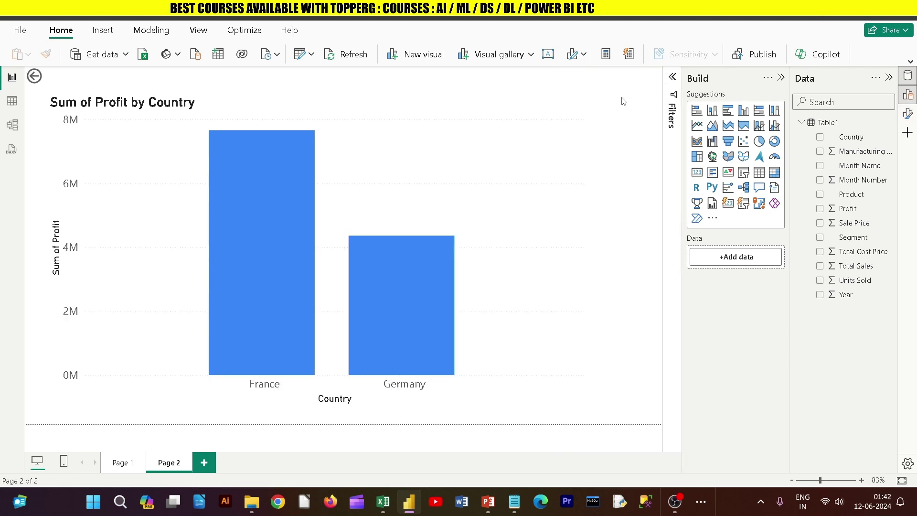
- Shrink the Sum of Profit by Country column chart on Page 2 to less than half the page width
{"action": "left_click", "coordinate": [569, 268]}
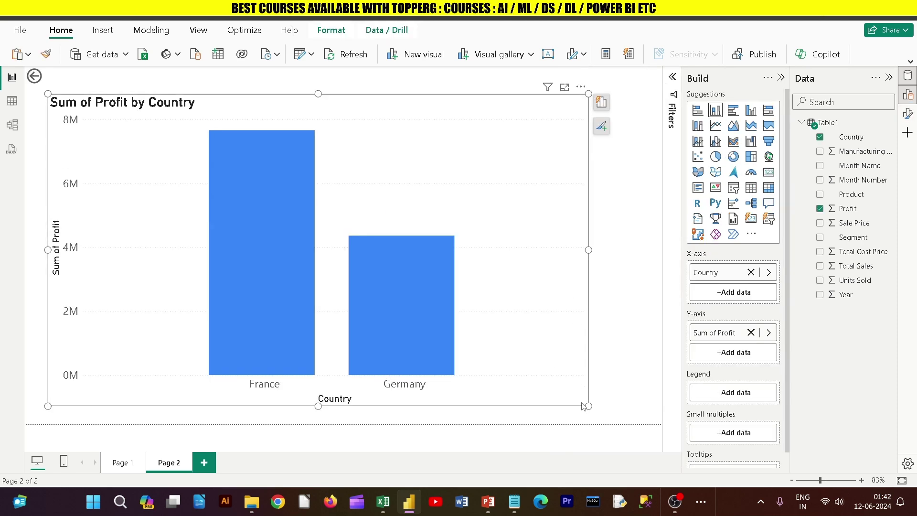
{"action": "left_click_drag", "start_coordinate": [583, 403], "coordinate": [303, 298]}
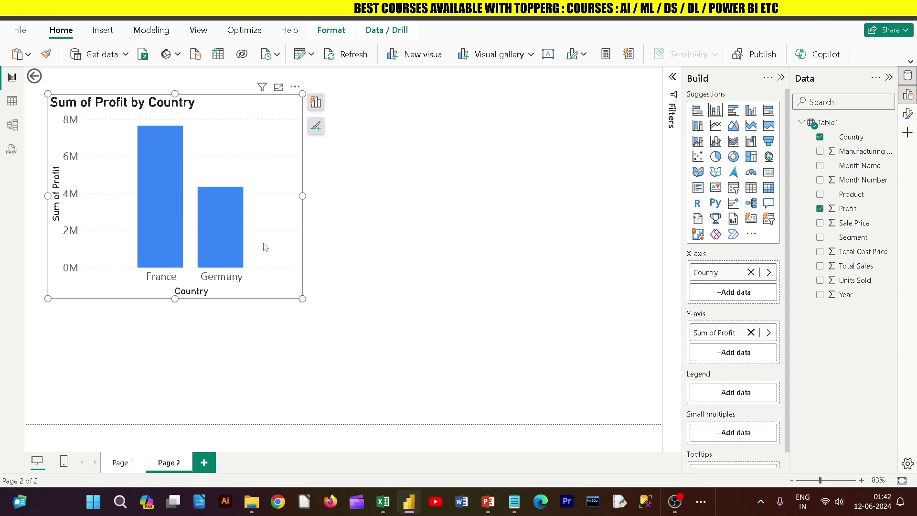
- Duplicate the Sum of Profit by Country column chart, place the copy to its right, and convert it to a pie chart
{"action": "key", "text": "ctrl+c"}
{"action": "key", "text": "ctrl+v"}
{"action": "left_click_drag", "start_coordinate": [266, 242], "coordinate": [551, 243]}
{"action": "left_click", "coordinate": [715, 157]}
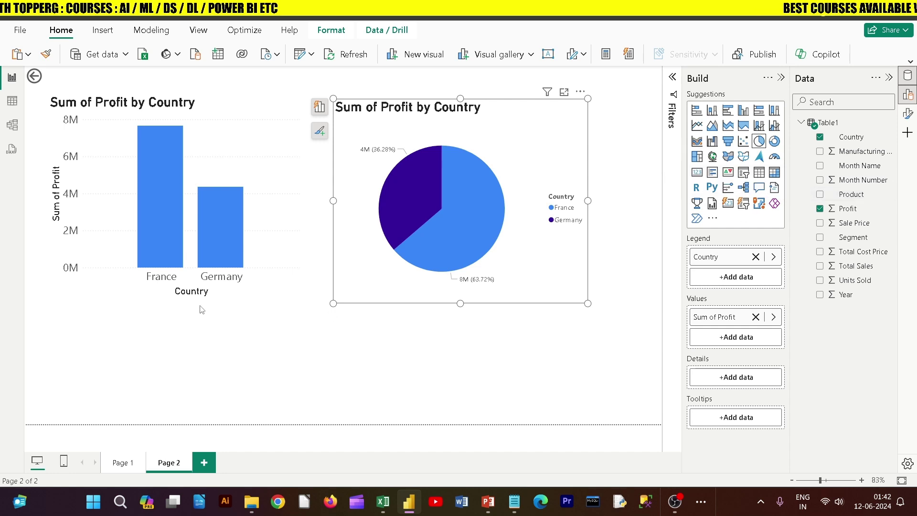
- View the product chart on Page 1, return to Page 2, and show its page information settings
{"action": "left_click", "coordinate": [120, 463]}
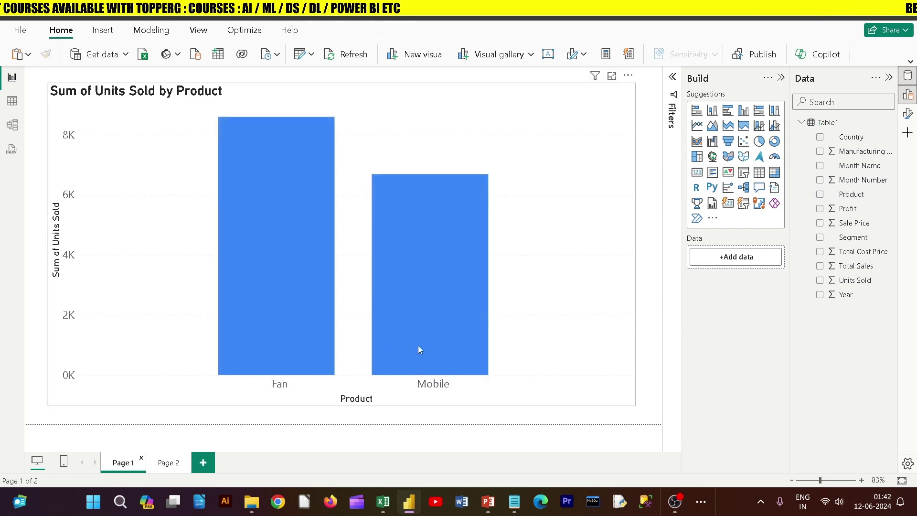
{"action": "left_click", "coordinate": [174, 468]}
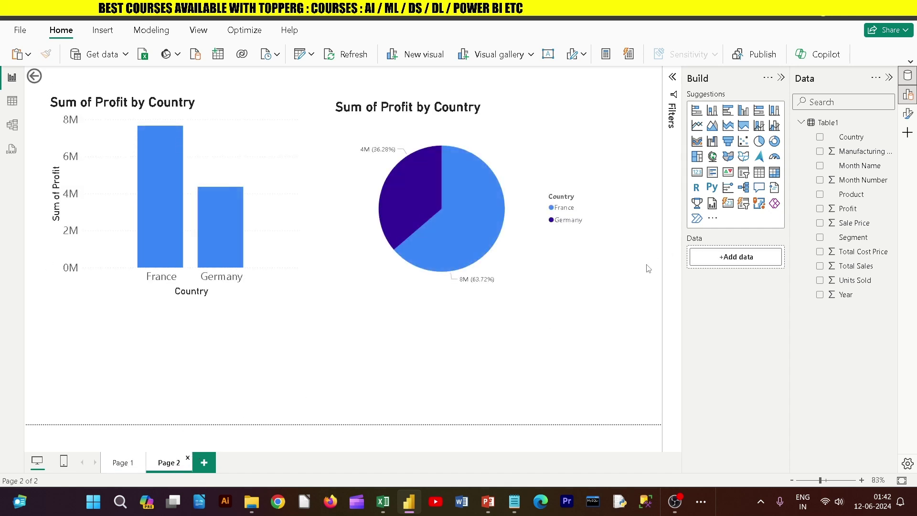
{"action": "left_click", "coordinate": [909, 114]}
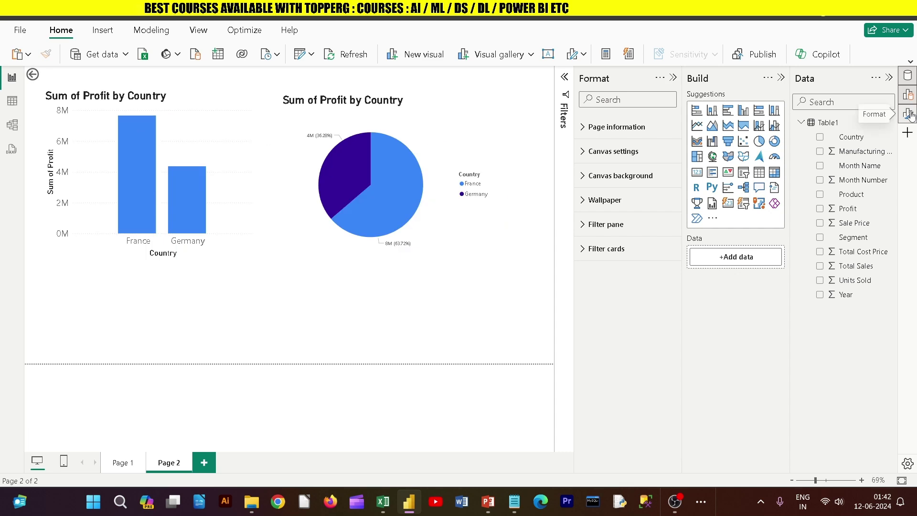
{"action": "left_click", "coordinate": [582, 128]}
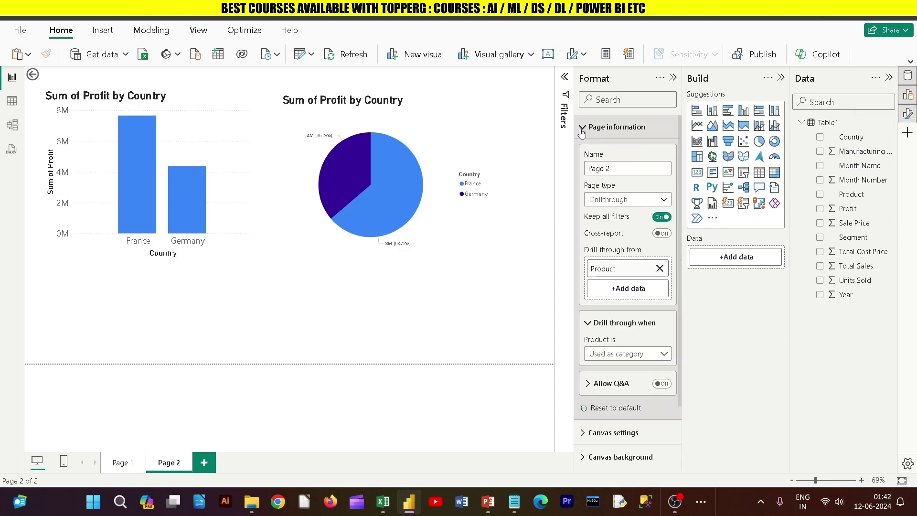